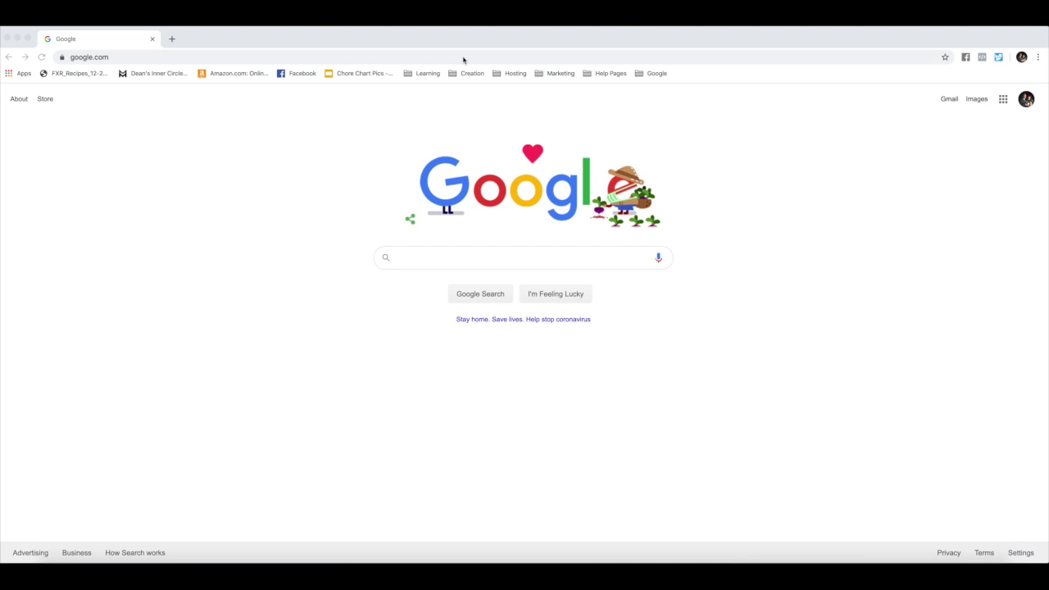
- Enter wix.com in Chrome's address bar and load the site
left_click(463, 56)
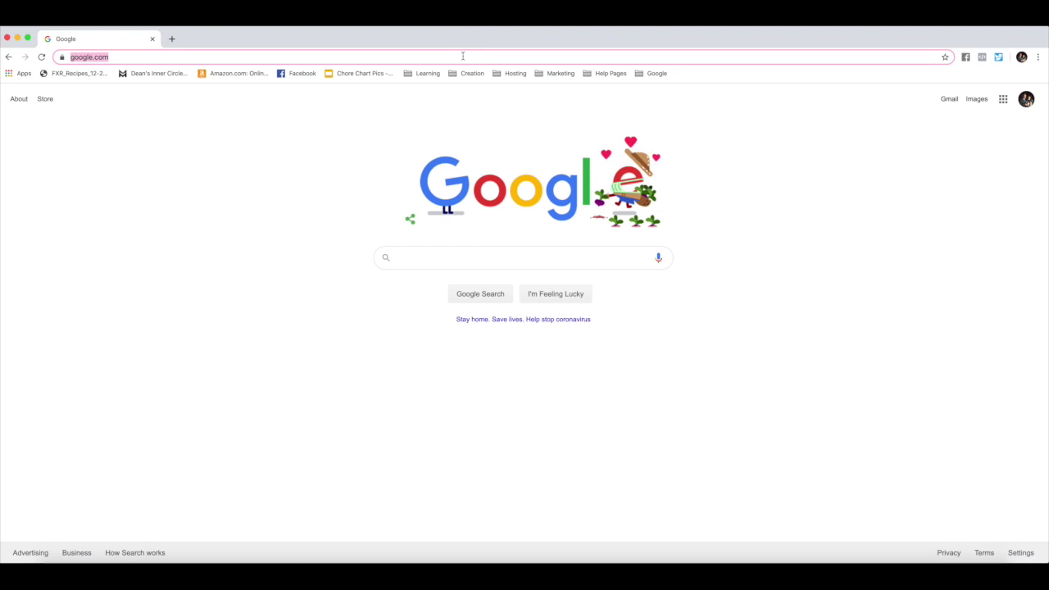
type("wix.com")
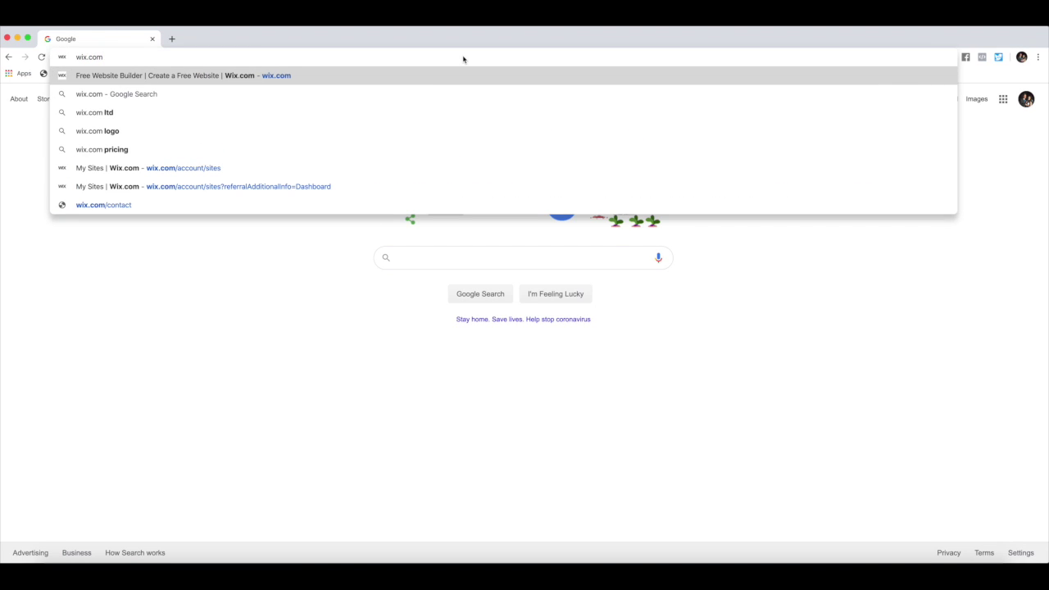
key("Return")
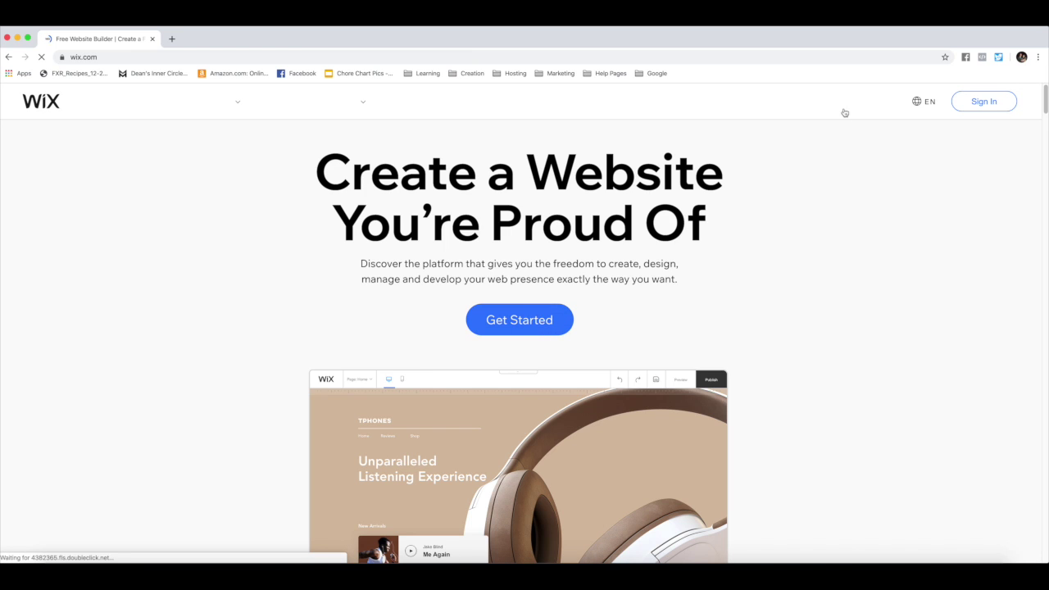
- Sign up for a new Wix account by filling in an email address and password
left_click(990, 103)
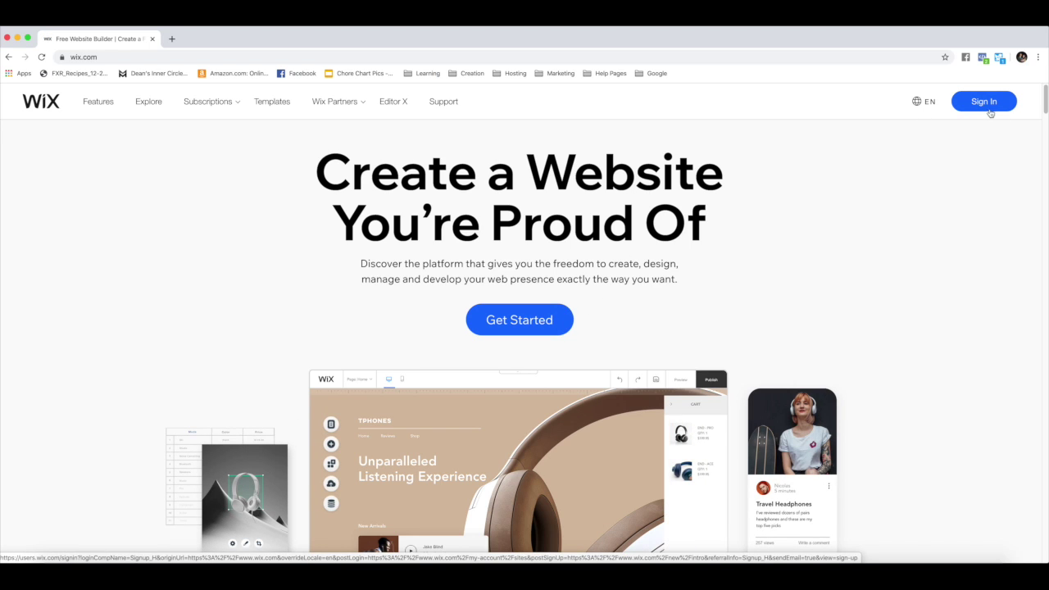
left_click(519, 328)
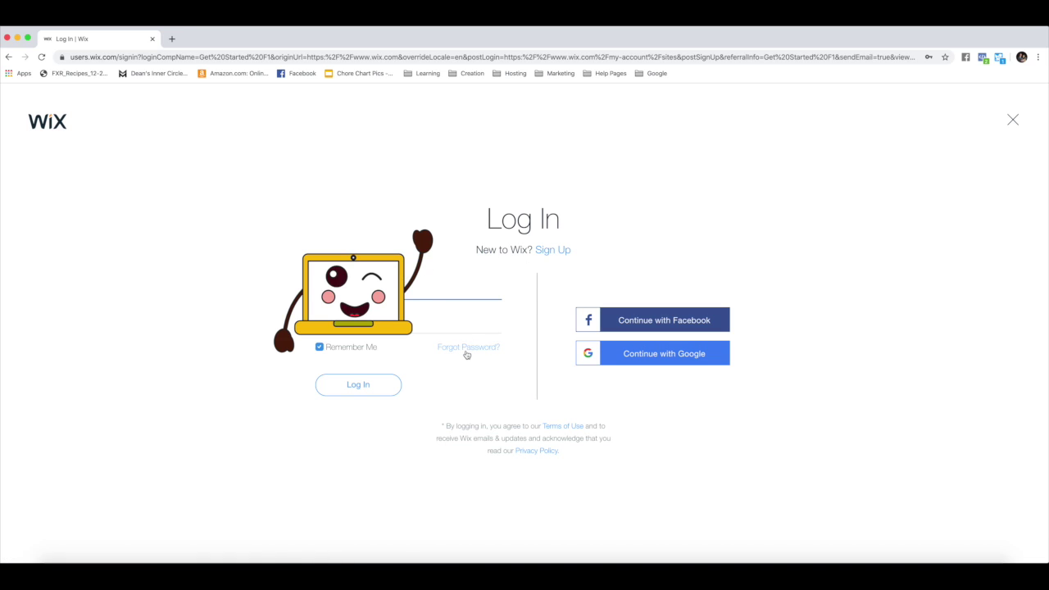
left_click(556, 252)
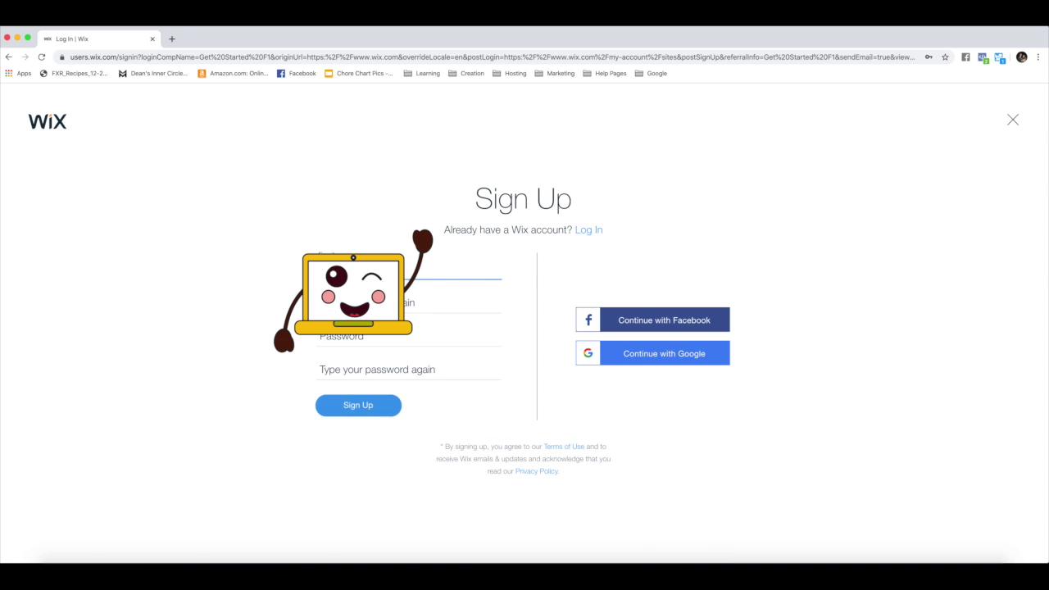
key("Tab")
key("Tab")
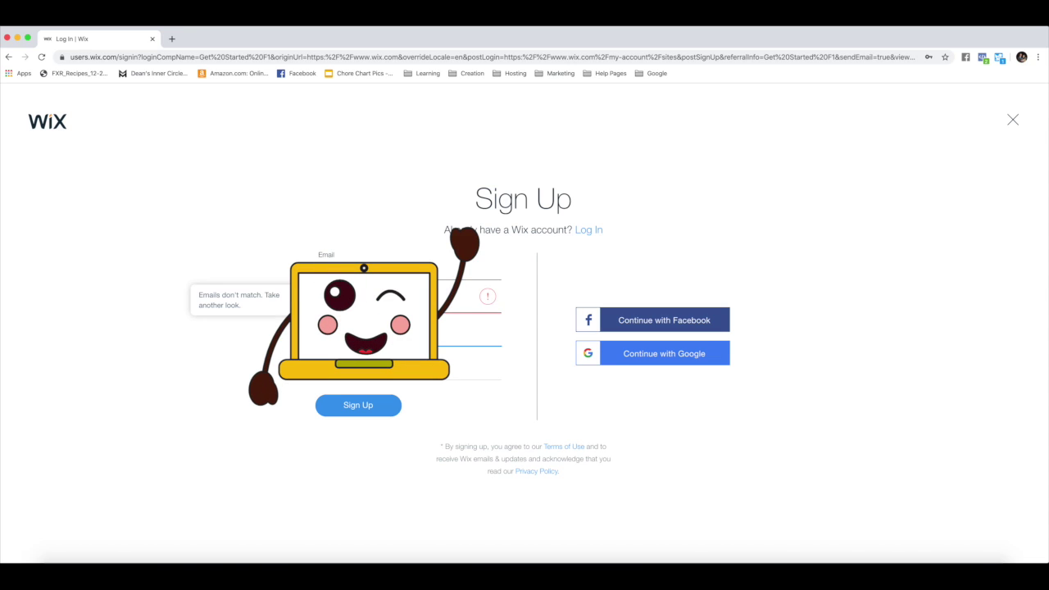
key("Tab")
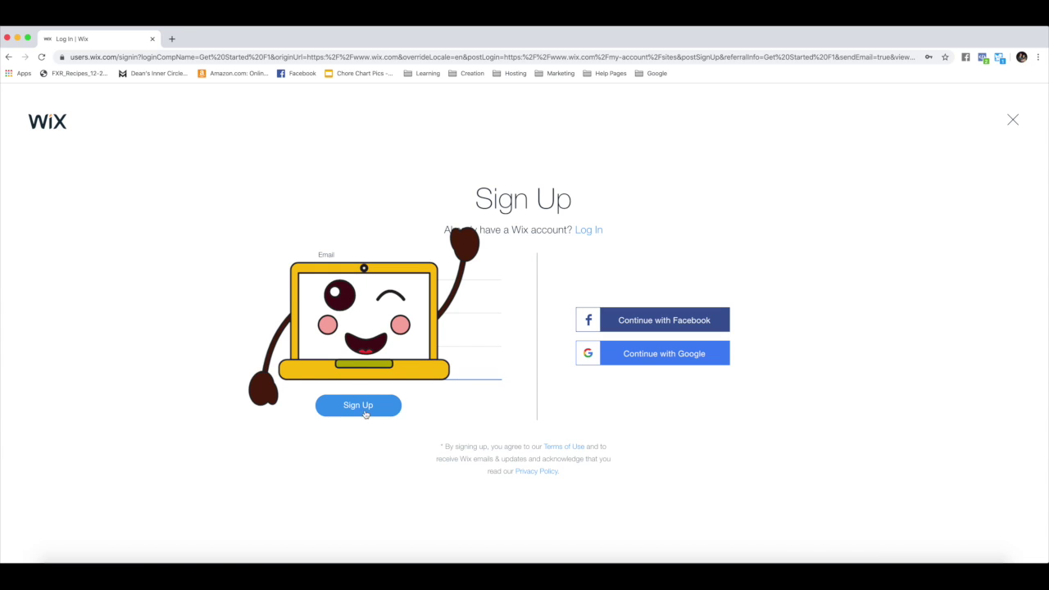
left_click(365, 408)
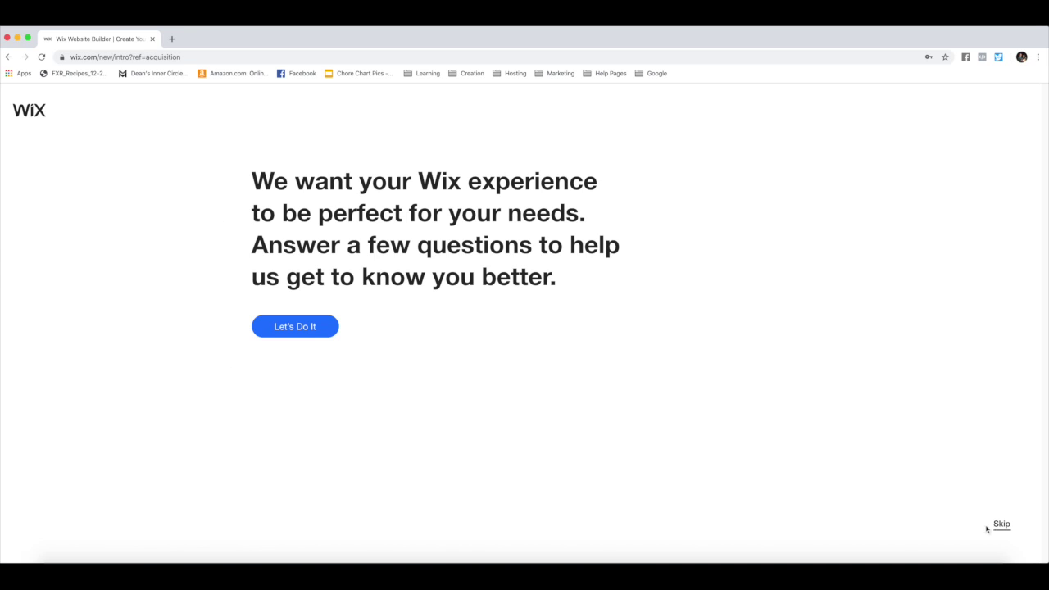
- Answer the onboarding questions: the site is for myself, a first website, of type Fitness
left_click(302, 327)
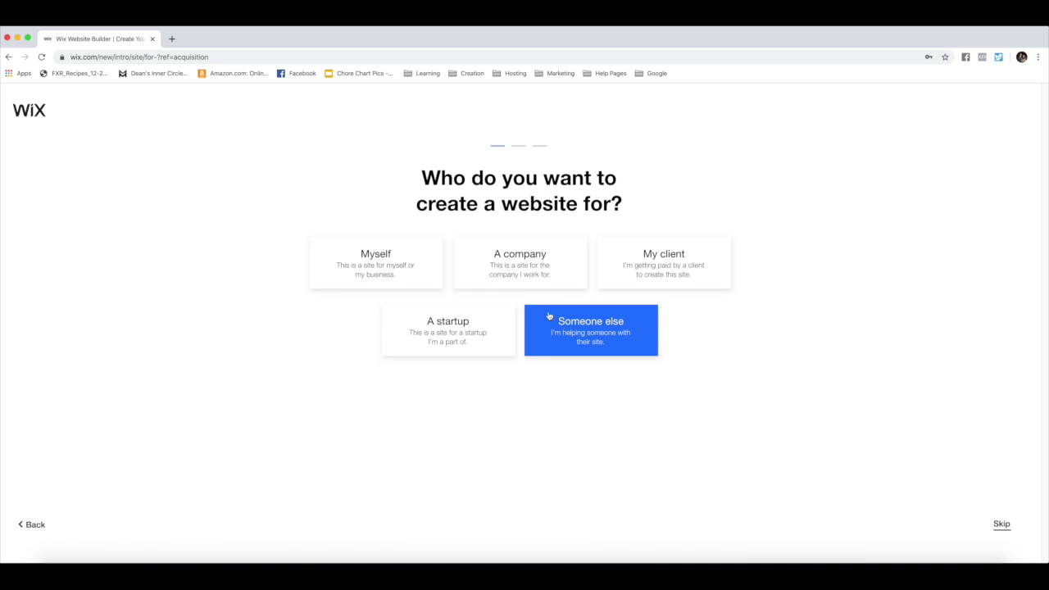
left_click(415, 254)
left_click(458, 264)
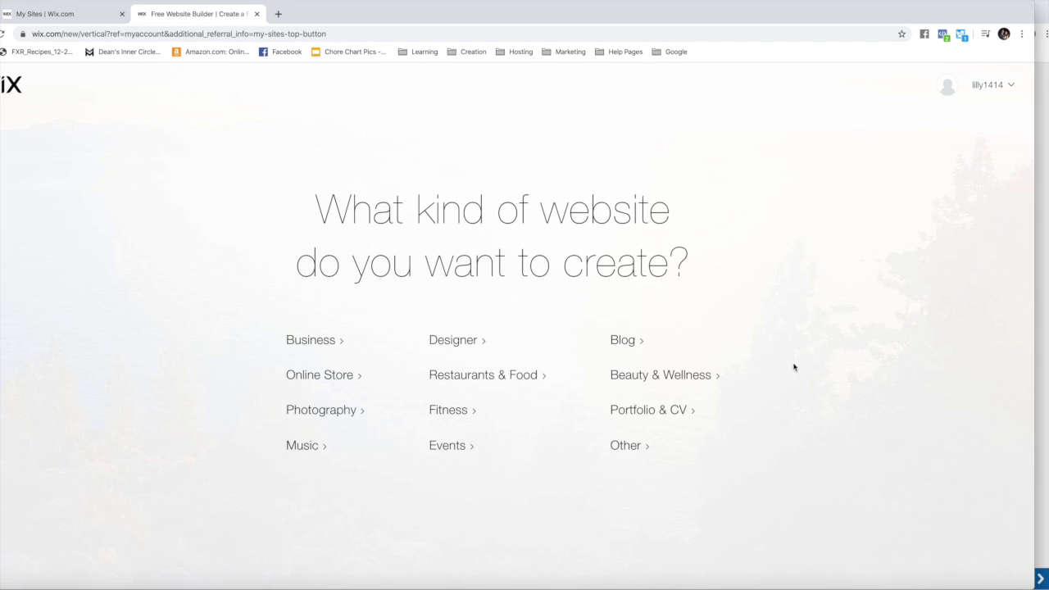
left_click(449, 415)
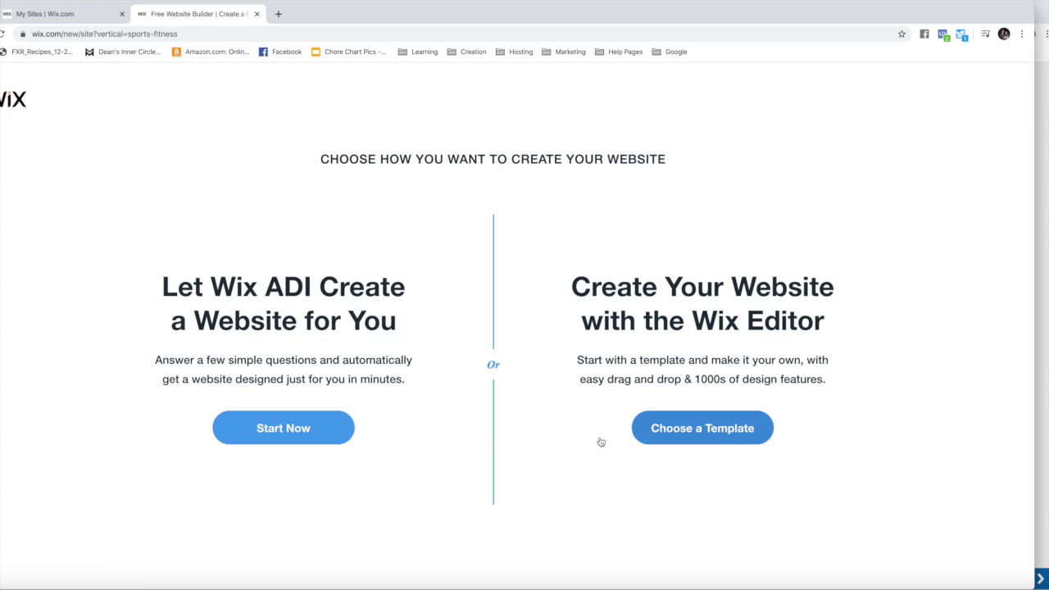
- Choose to build from a template and browse the Sports & Fitness gallery
left_click(720, 422)
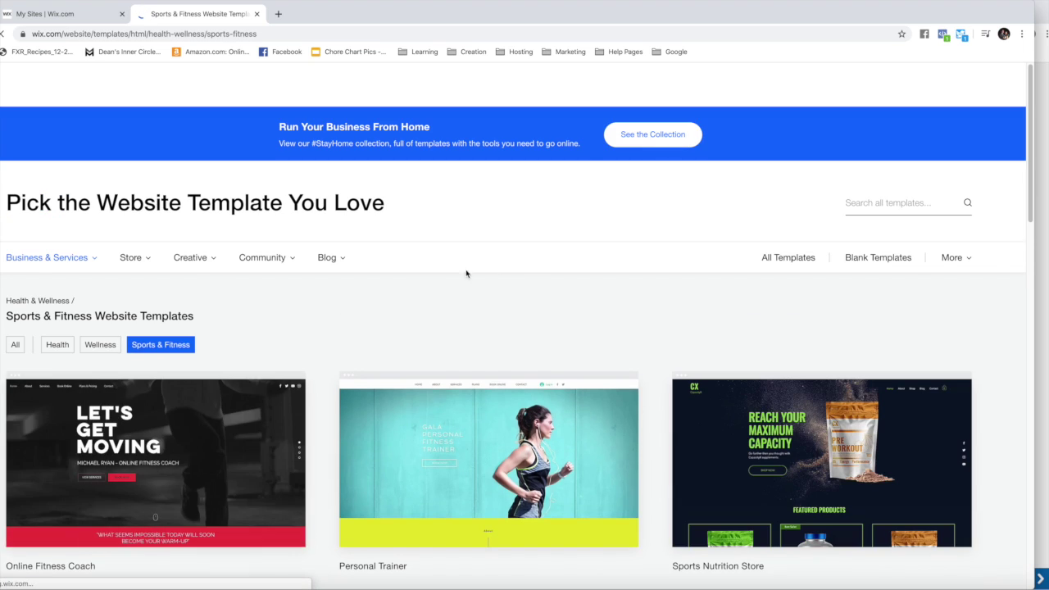
scroll(684, 429, "down", 3)
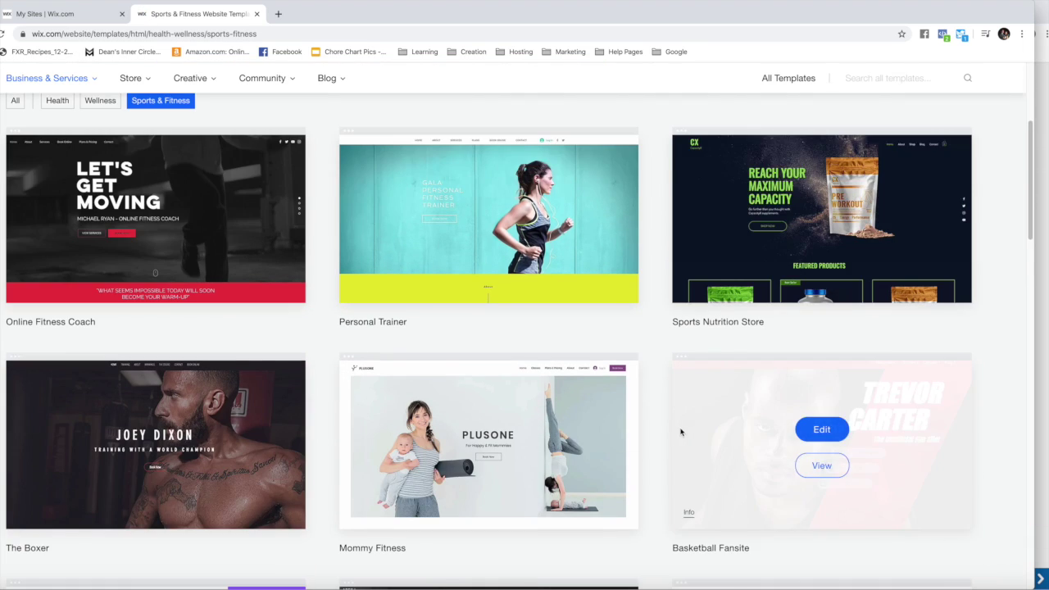
scroll(680, 432, "down", 2)
scroll(680, 430, "up", 3)
- Preview the Personal Trainer template and scroll through its pages
mouse_move(421, 293)
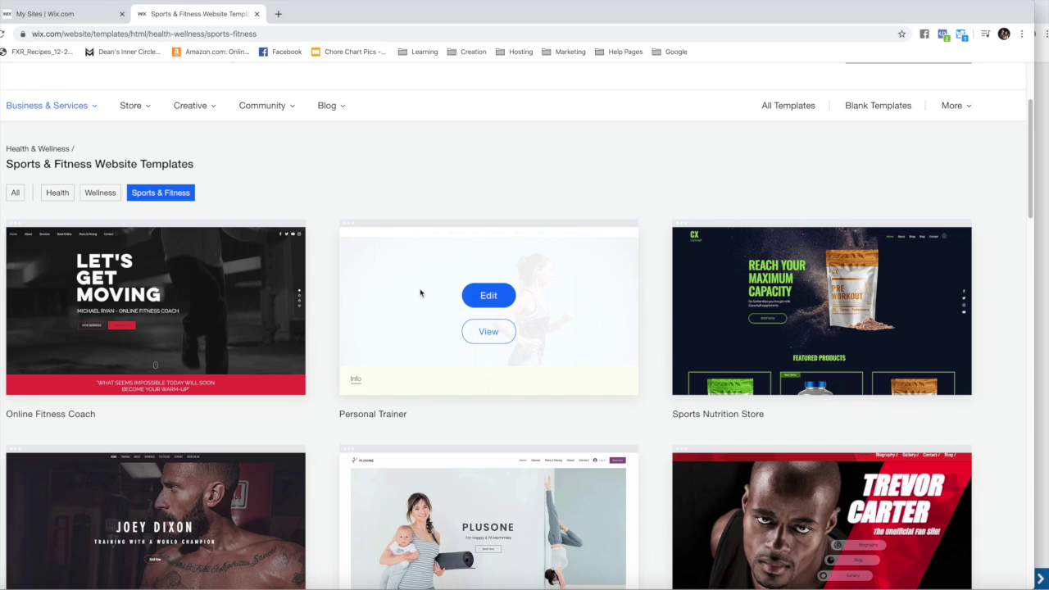
left_click(490, 332)
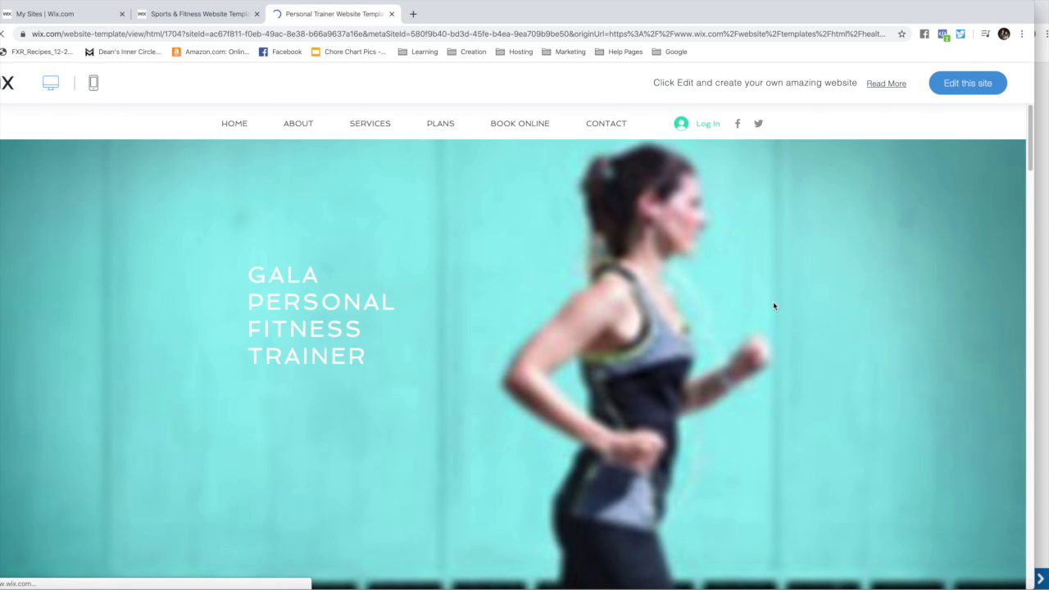
scroll(867, 336, "down", 6)
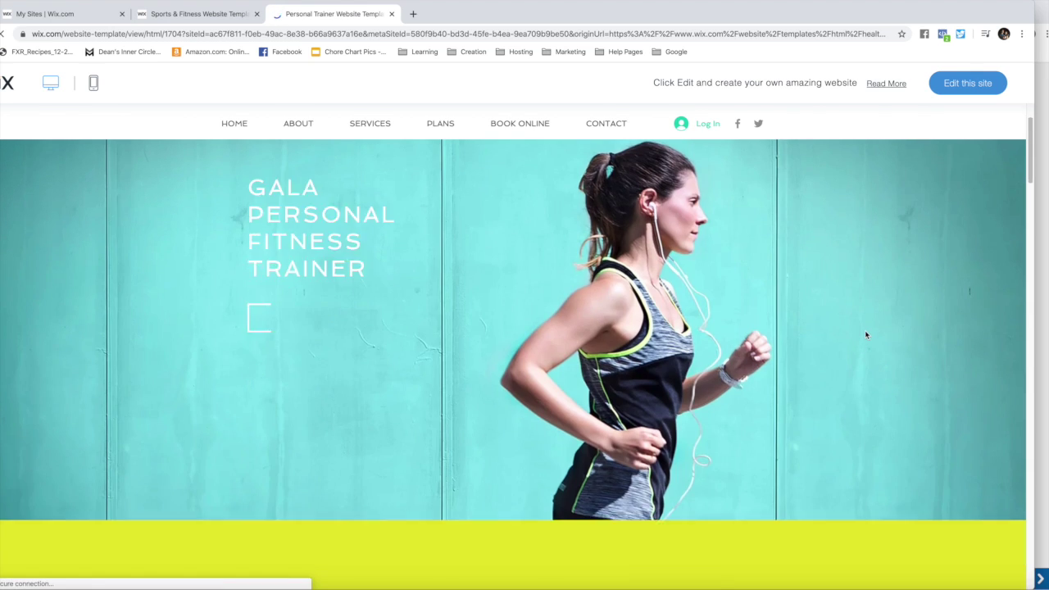
scroll(867, 336, "down", 3)
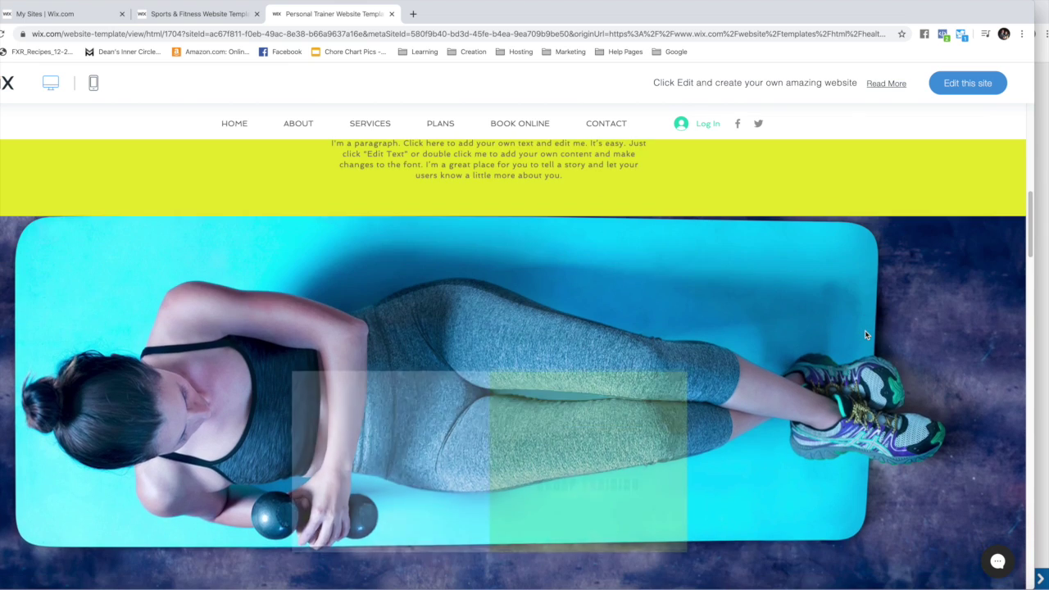
scroll(867, 336, "up", 5)
scroll(866, 335, "up", 3)
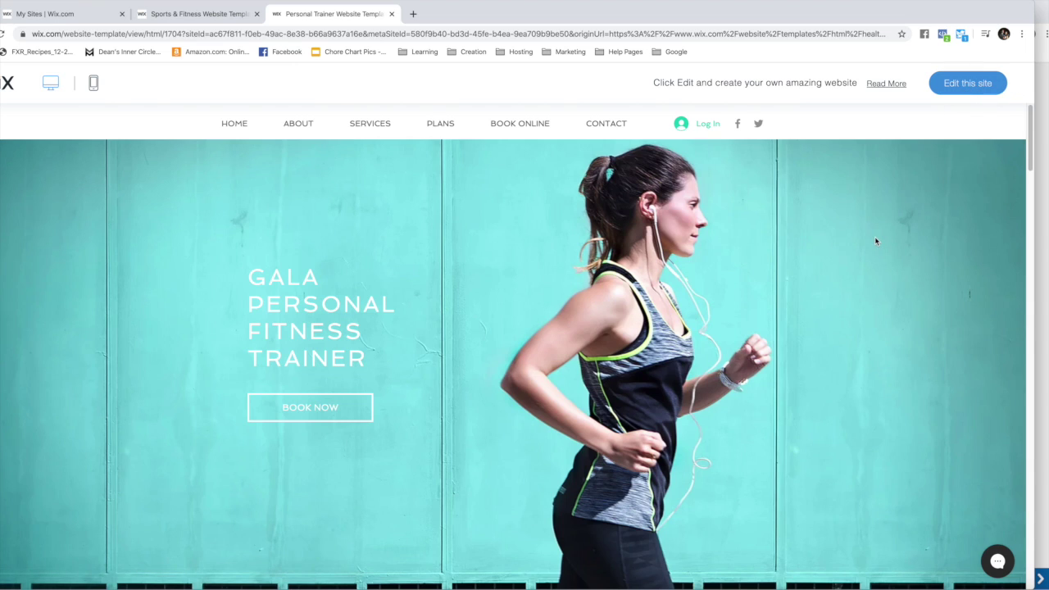
- Return to the template gallery and close the Personal Trainer preview tab
left_click(187, 16)
mouse_move(485, 300)
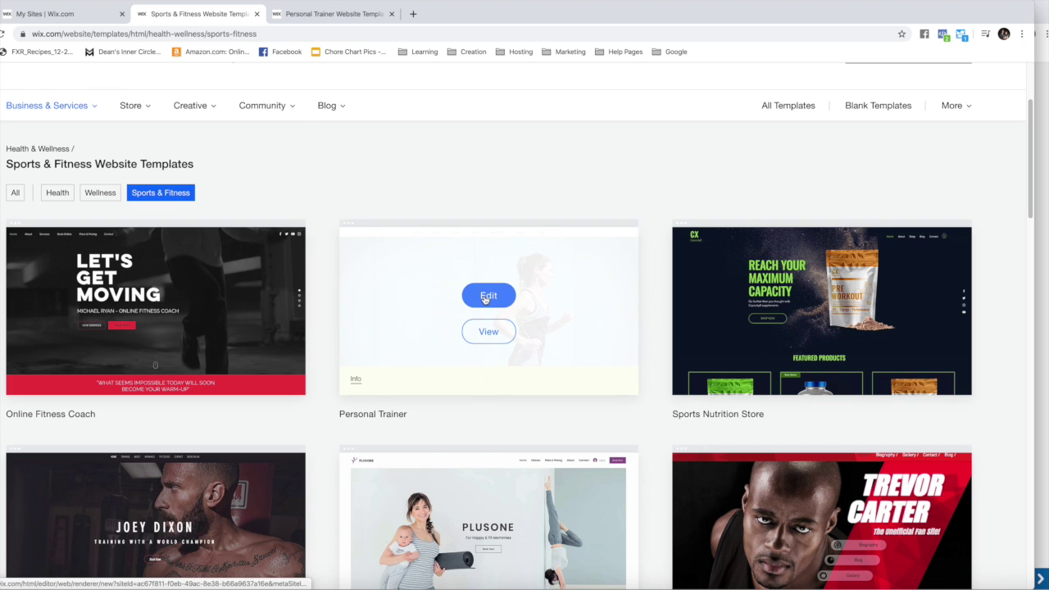
left_click(339, 15)
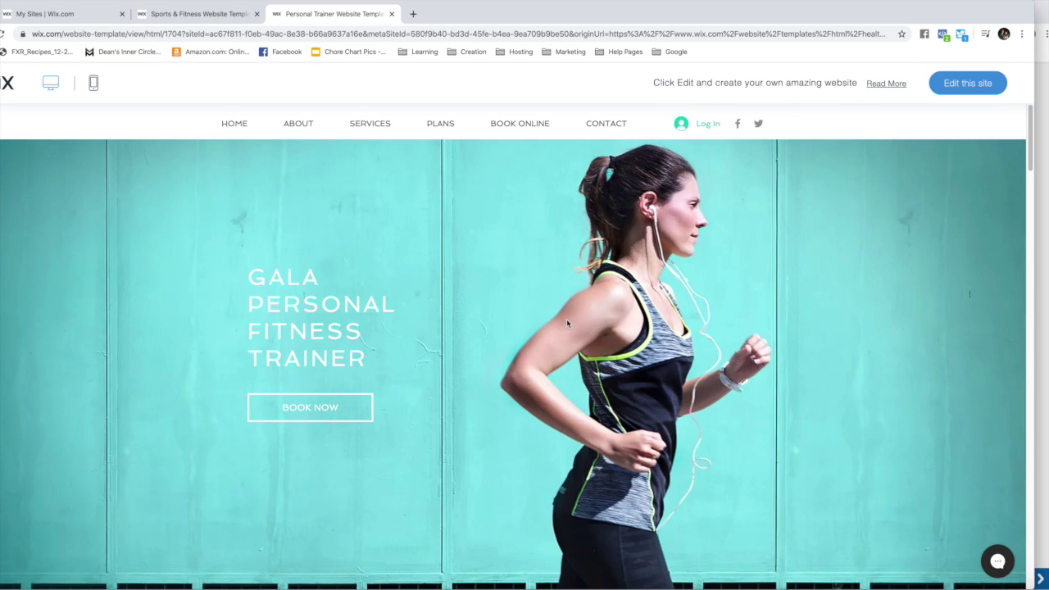
left_click(193, 14)
left_click(345, 14)
- Edit the Personal Trainer template and open Manage Menu, which lists Home through Contact
mouse_move(491, 297)
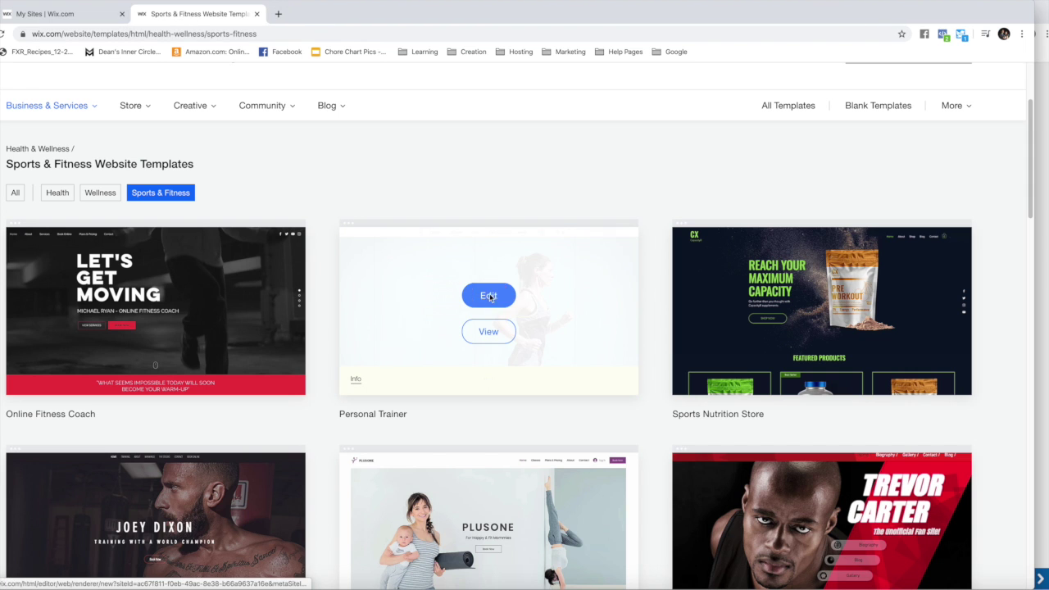
left_click(490, 296)
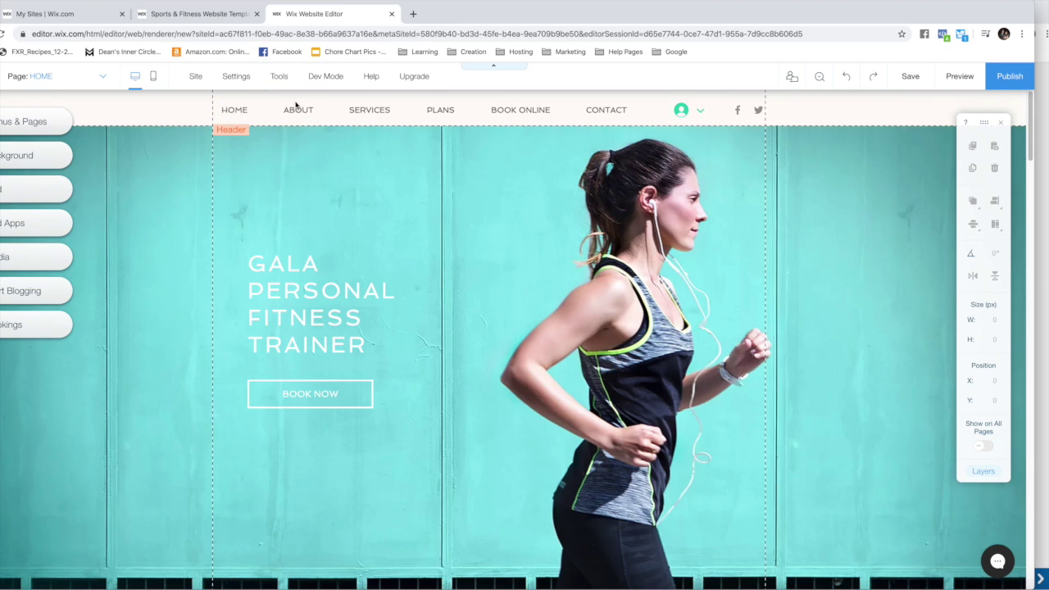
left_click(548, 112)
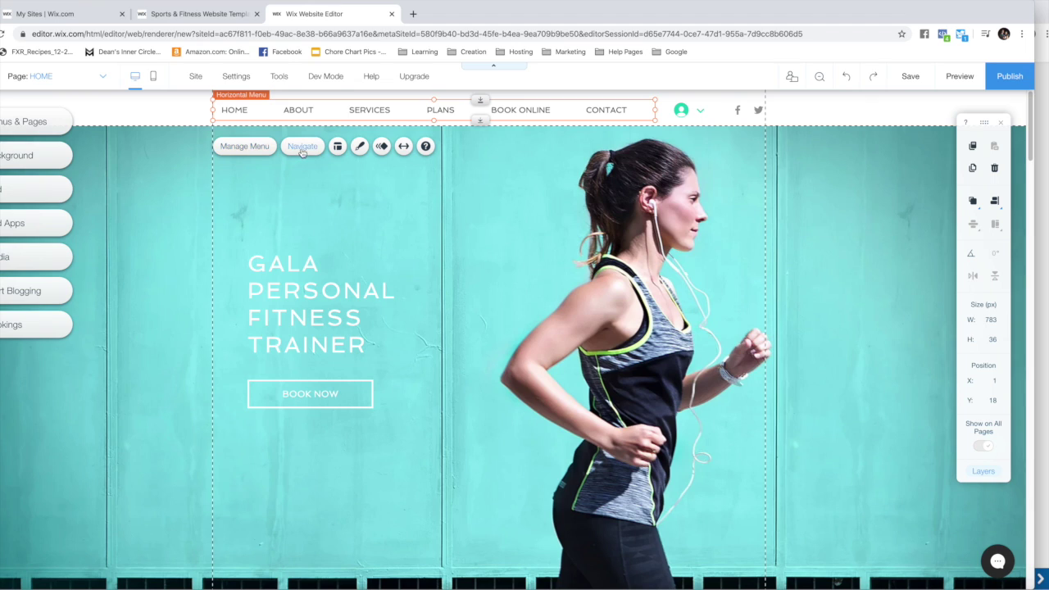
left_click(45, 75)
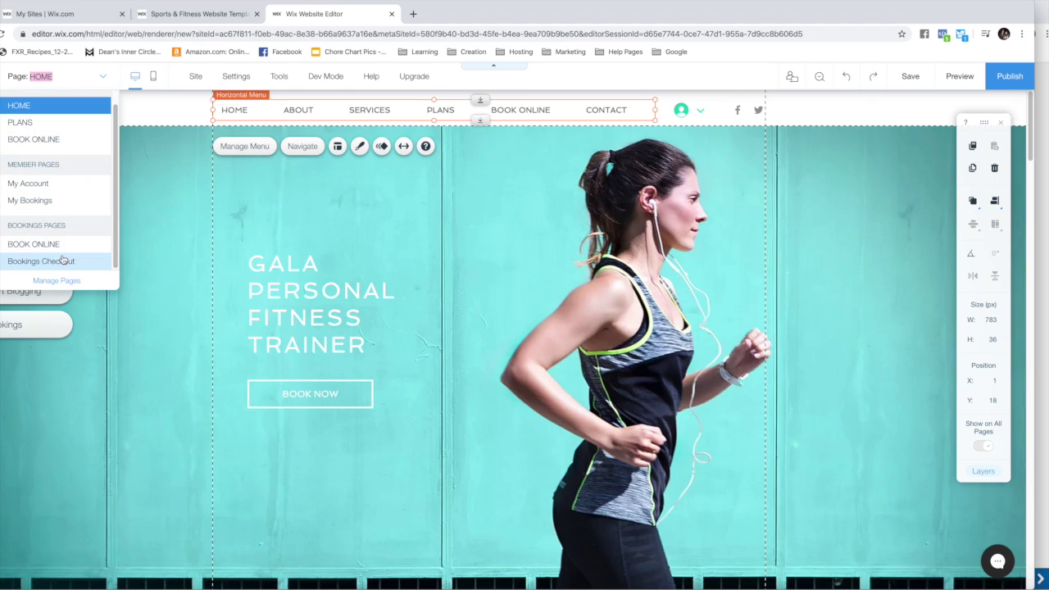
left_click(250, 149)
left_click(249, 148)
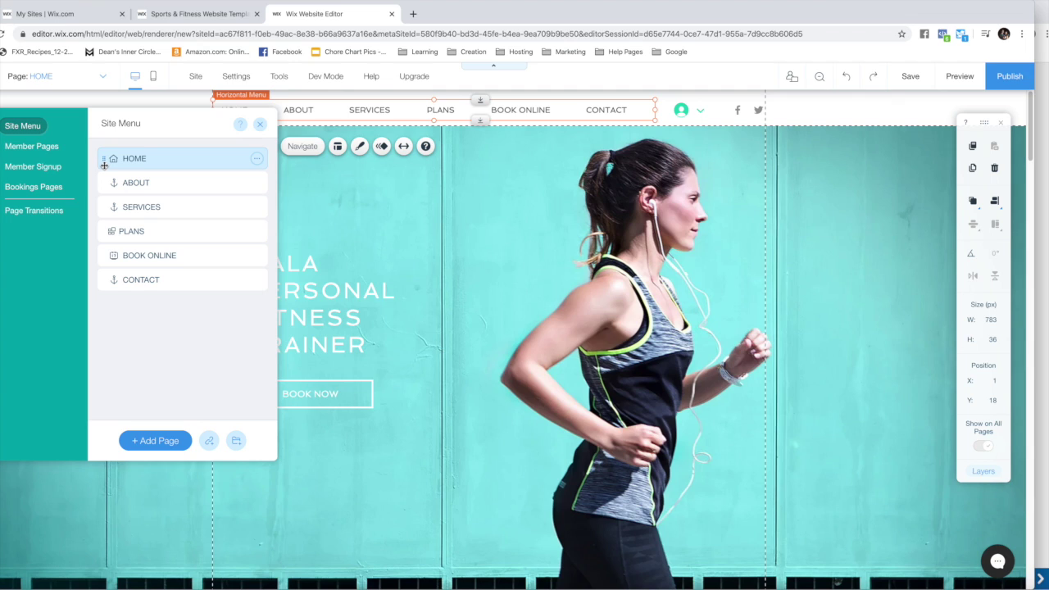
- Drag HOME down the site menu so it sits just above CONTACT
left_click_drag(104, 156, 105, 275)
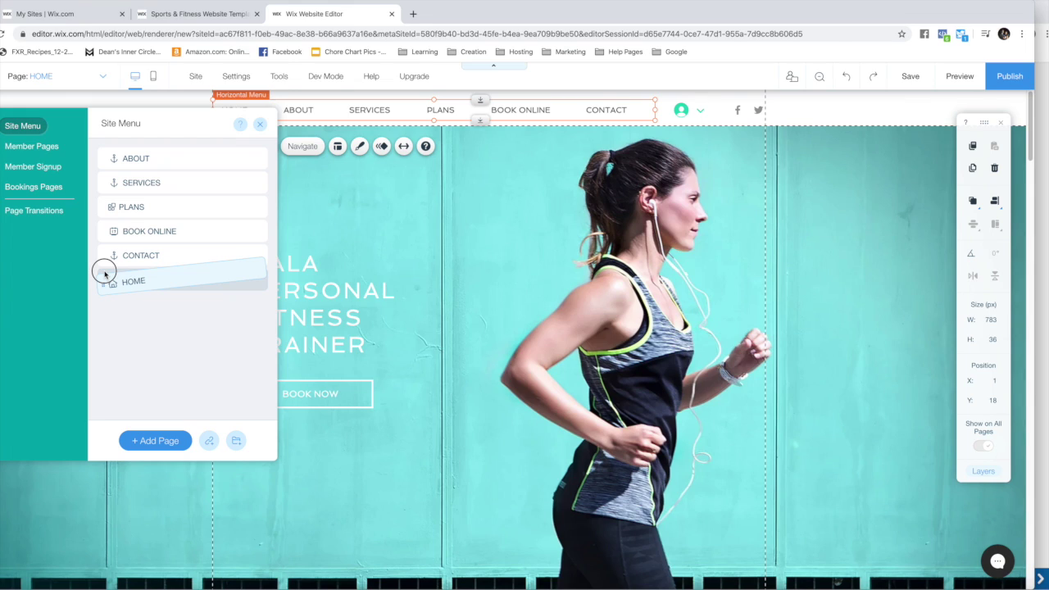
left_click_drag(105, 274, 105, 277)
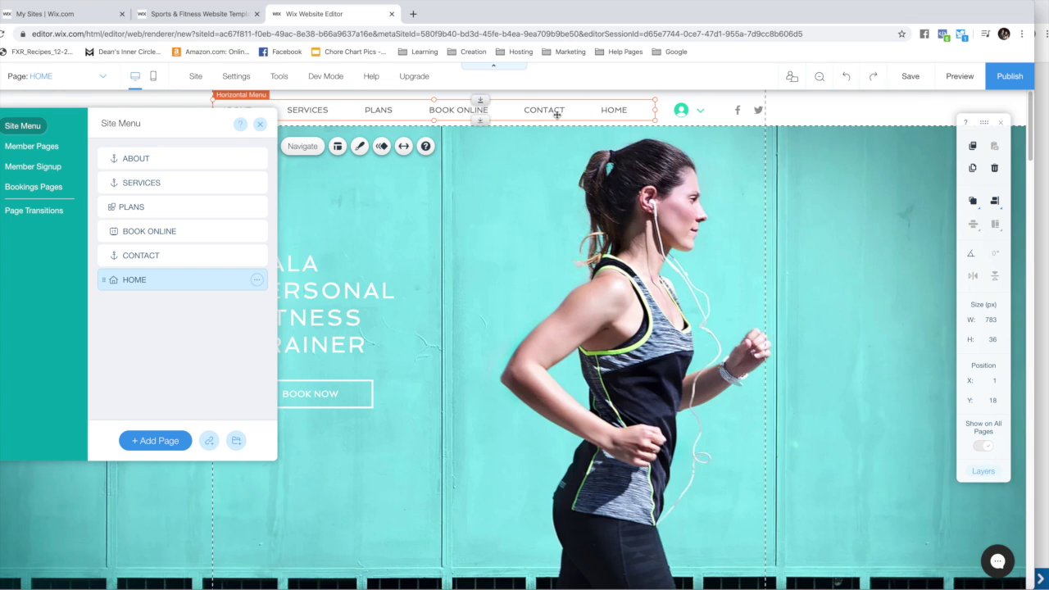
left_click_drag(104, 280, 104, 255)
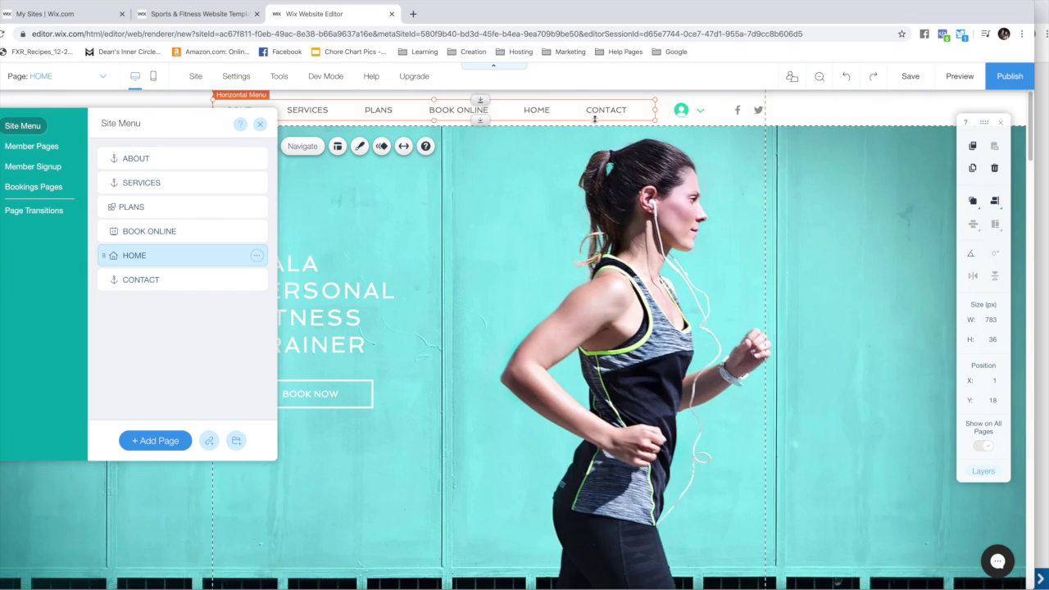
- Hide HOME from the navigation, then unhide it so it stays visible
left_click(257, 258)
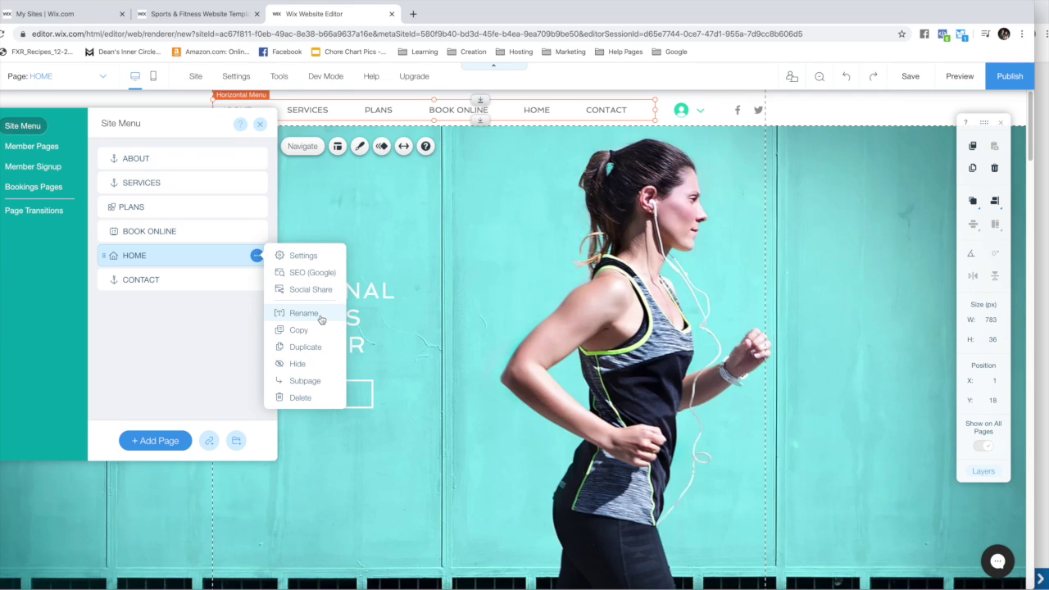
left_click(294, 365)
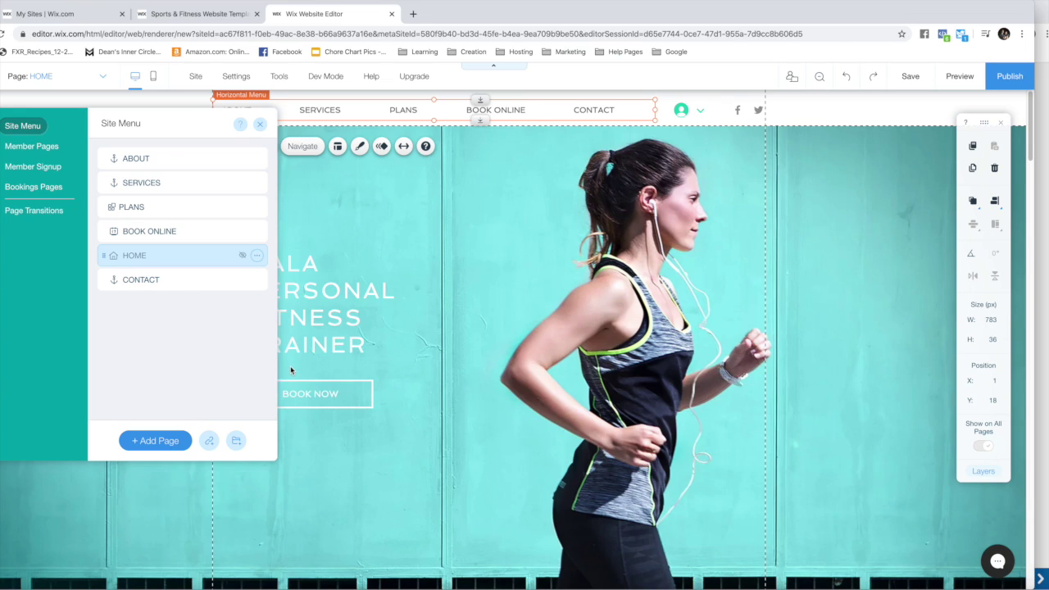
left_click(257, 255)
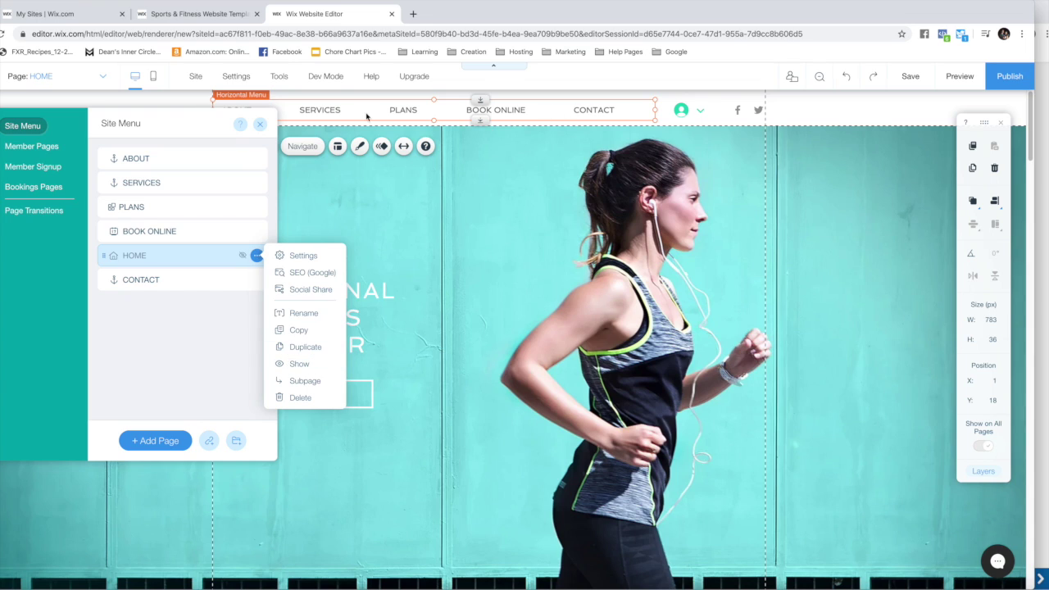
left_click(135, 119)
left_click(257, 255)
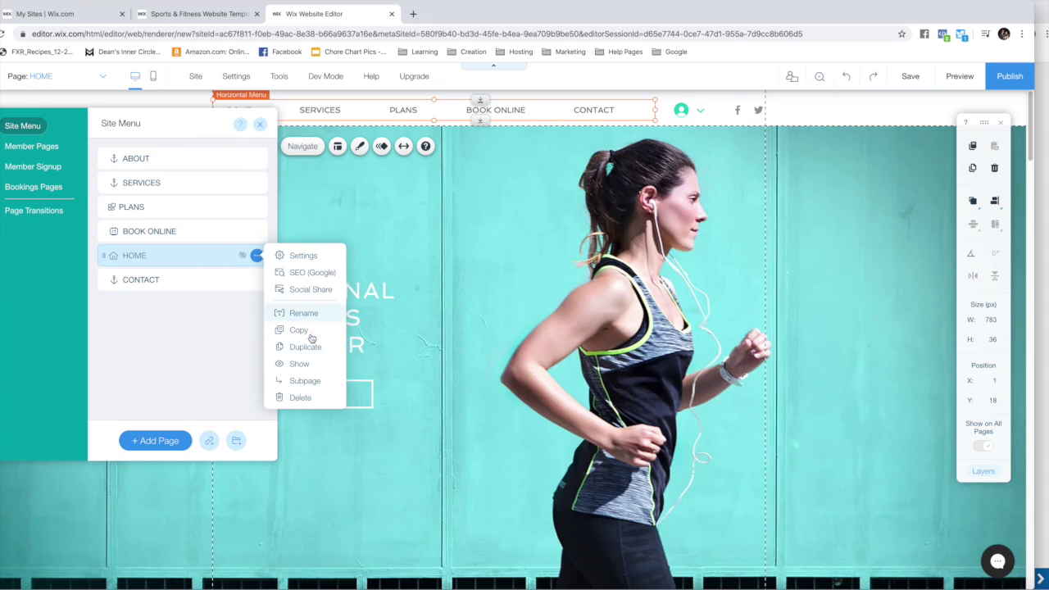
left_click(298, 363)
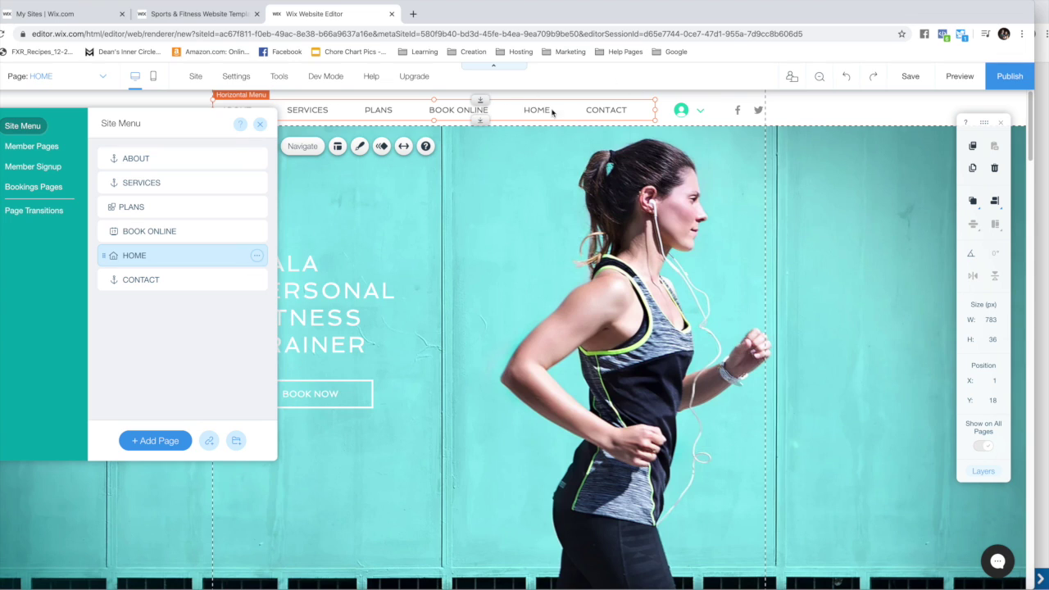
- Drag HOME to the top of the site menu, then view the About and Services pages
left_click_drag(104, 263, 89, 157)
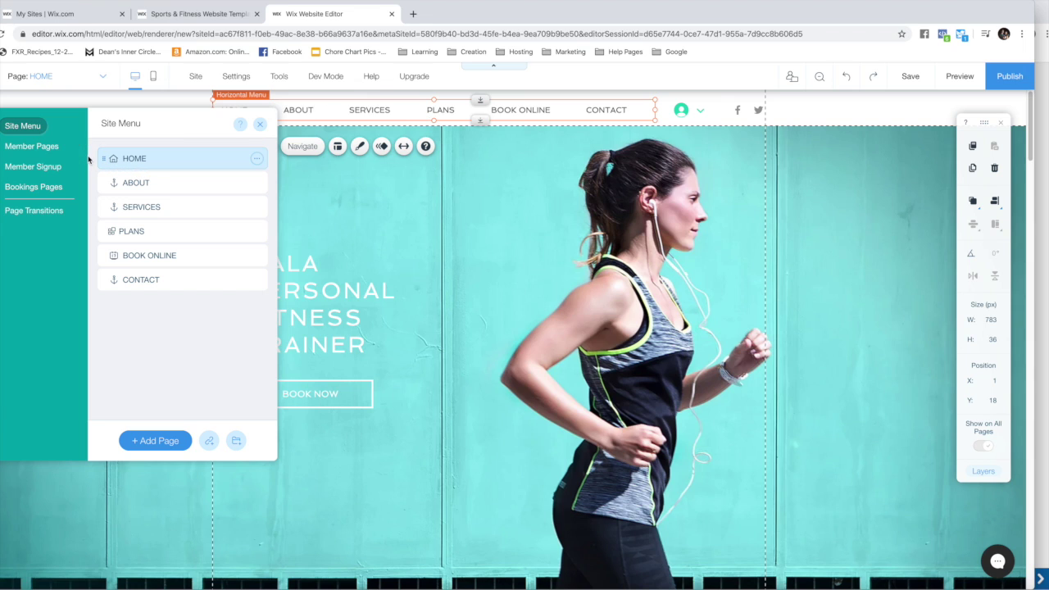
left_click(199, 179)
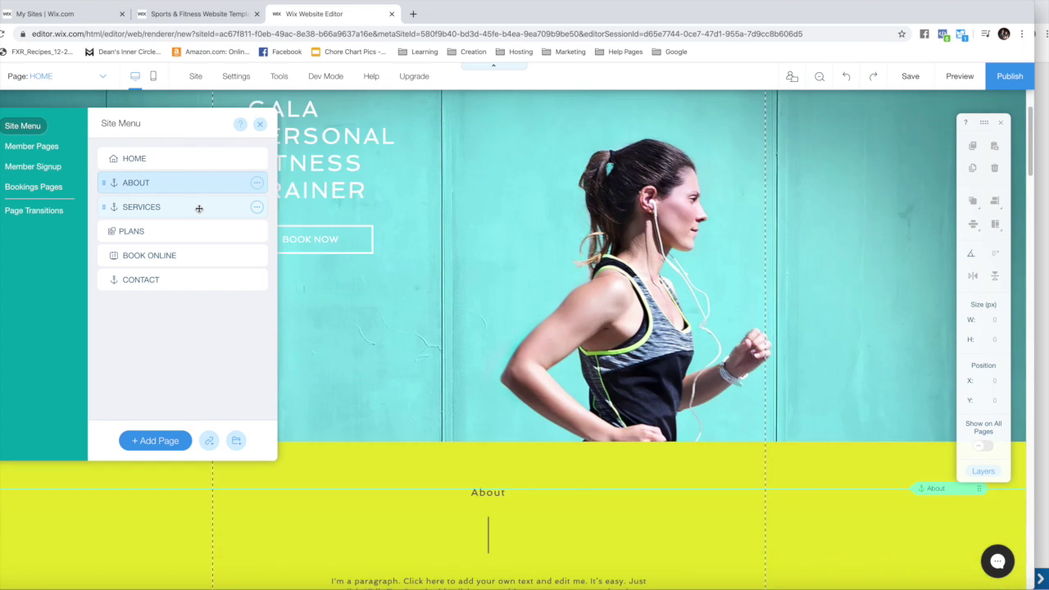
left_click(197, 207)
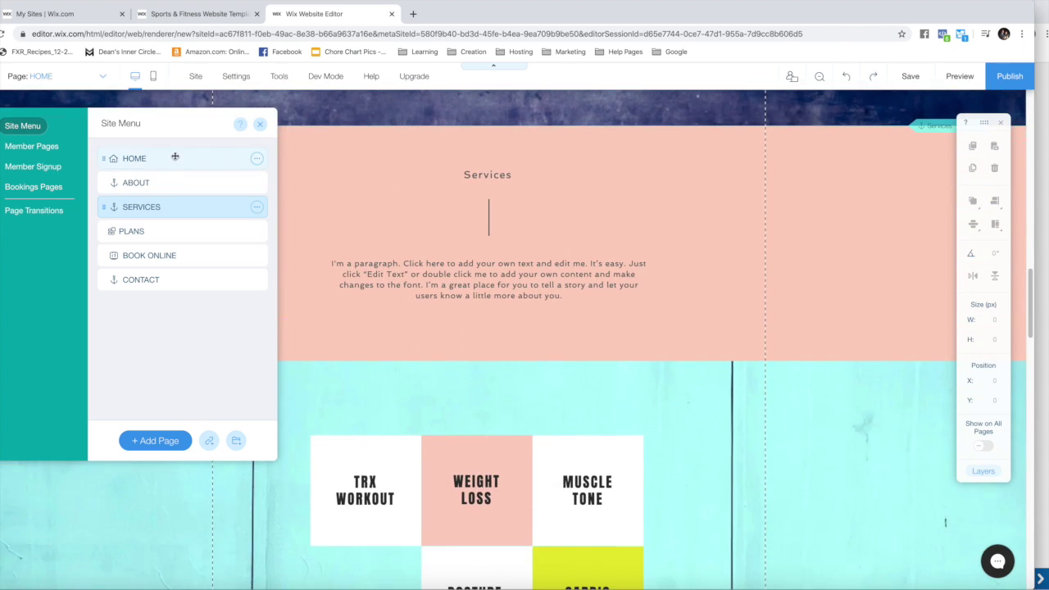
- Look through the PLANS and BOOK ONLINE pages, then close the Site Menu panel
left_click(173, 232)
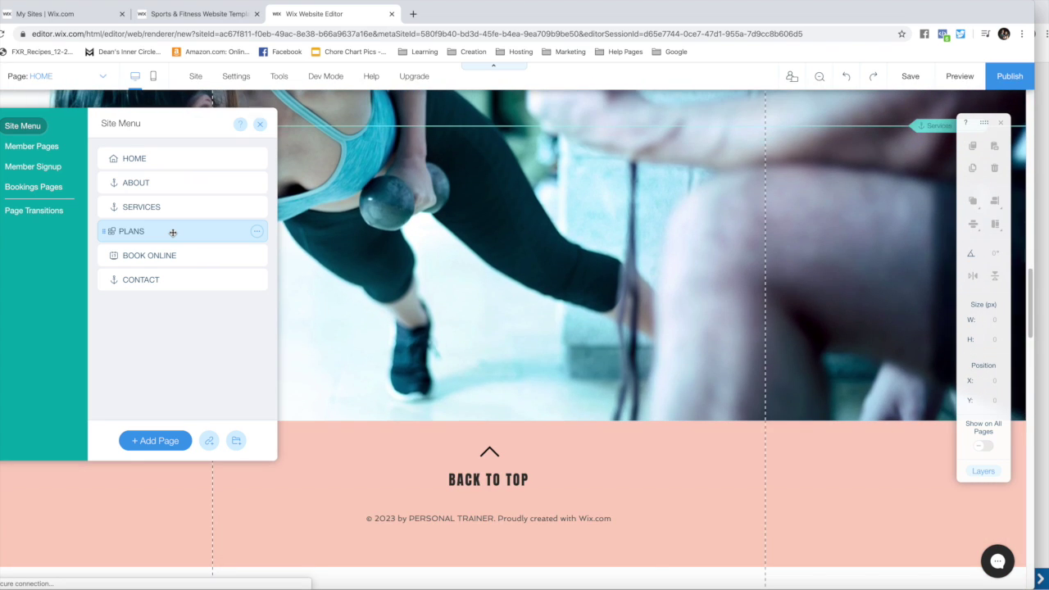
left_click(172, 255)
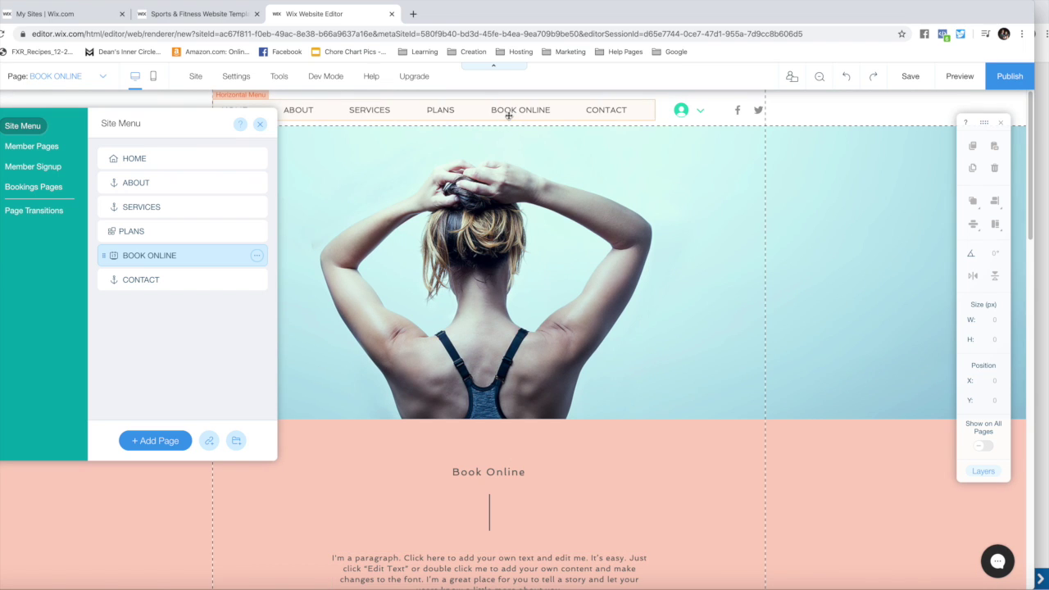
scroll(569, 457, "down", 2)
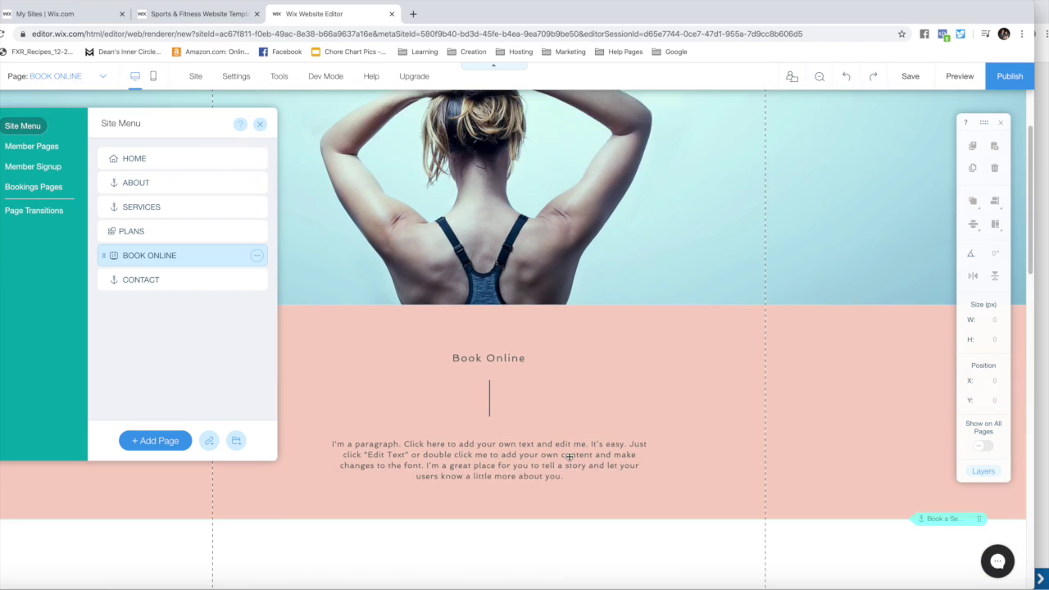
scroll(569, 457, "down", 10)
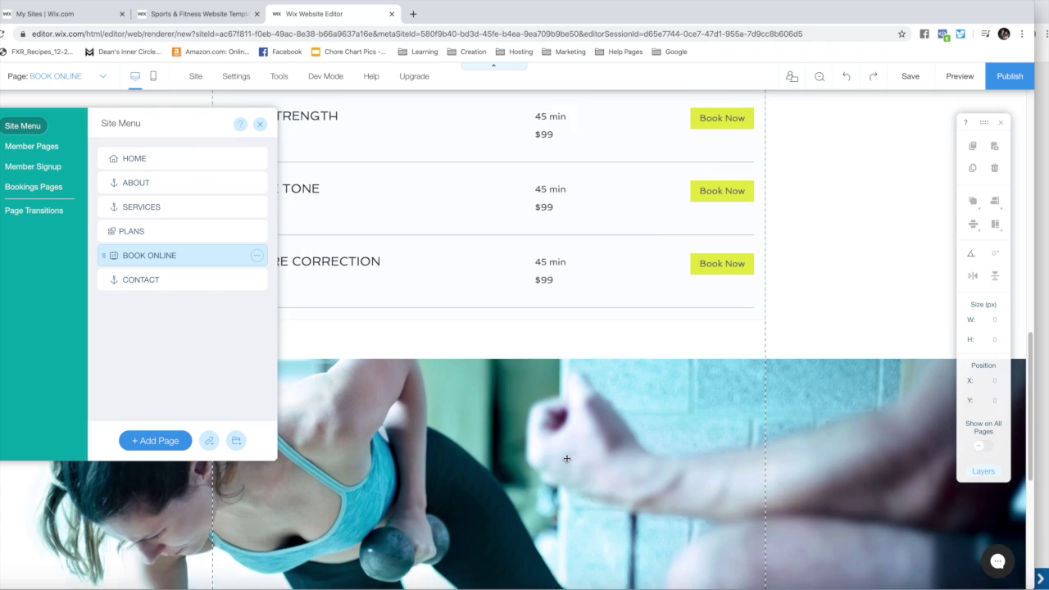
scroll(567, 459, "up", 6)
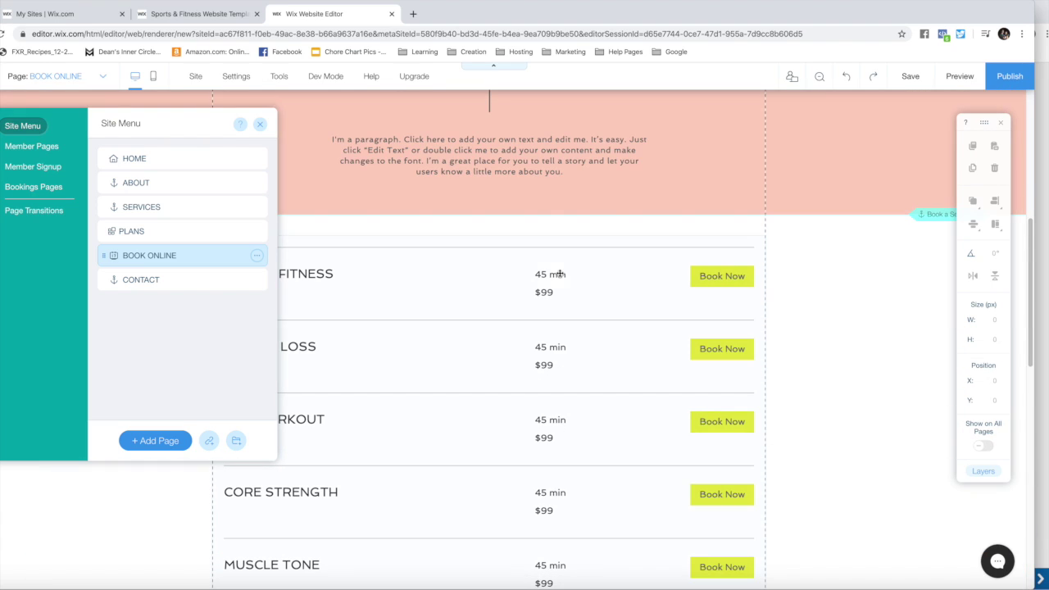
left_click(260, 124)
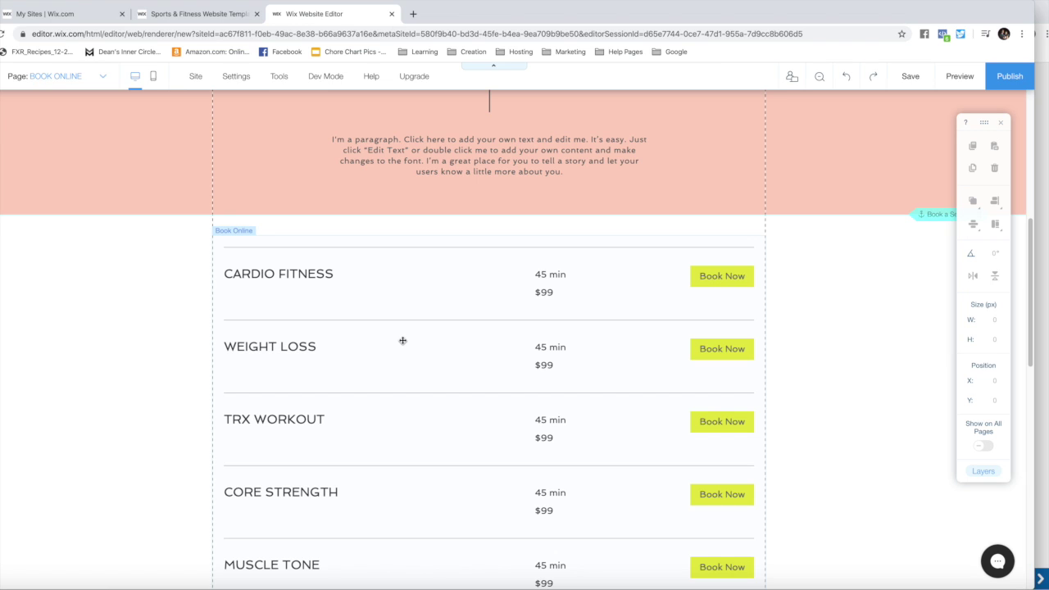
scroll(403, 339, "up", 5)
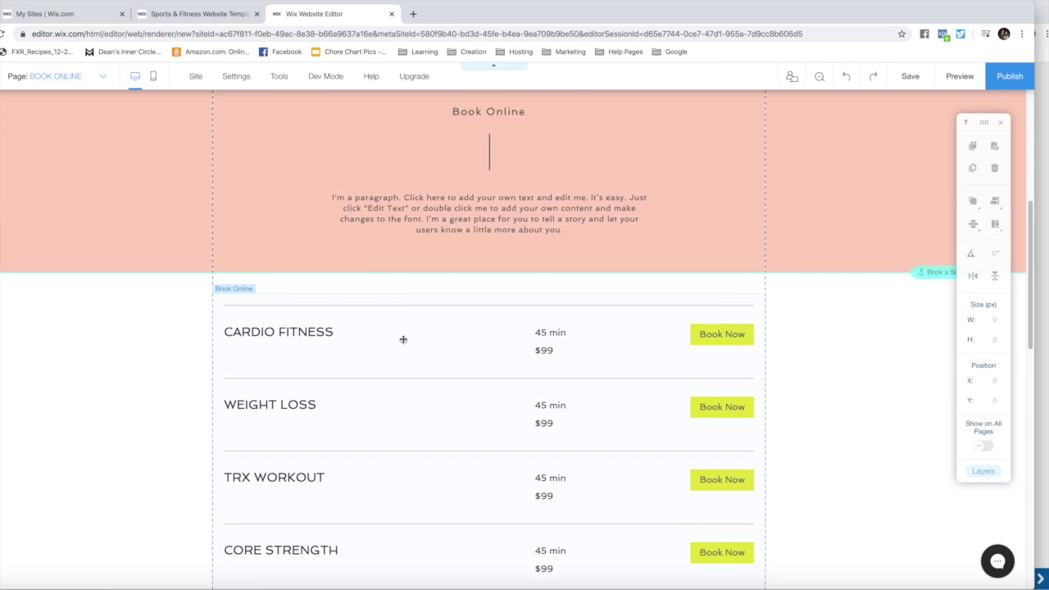
scroll(402, 339, "up", 1)
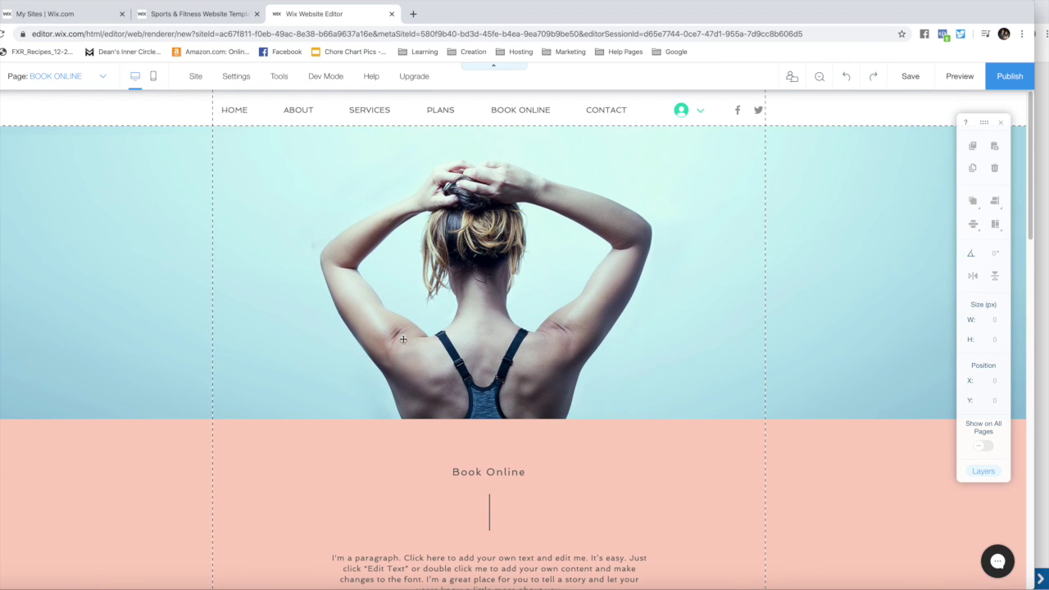
- Add a new blank page in Manage Menu and rename it CONTEST
left_click(371, 109)
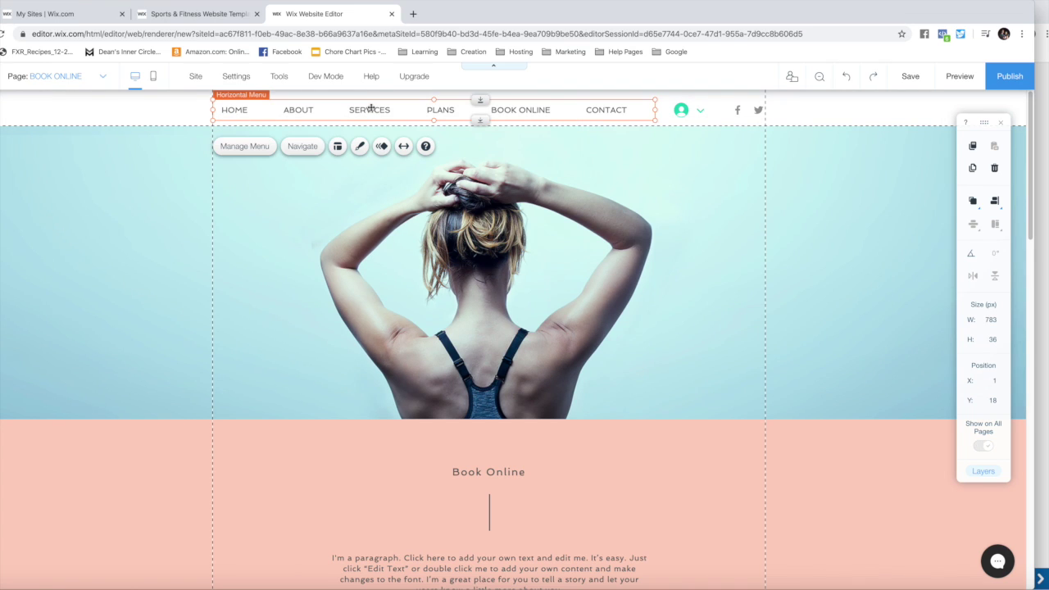
left_click(248, 148)
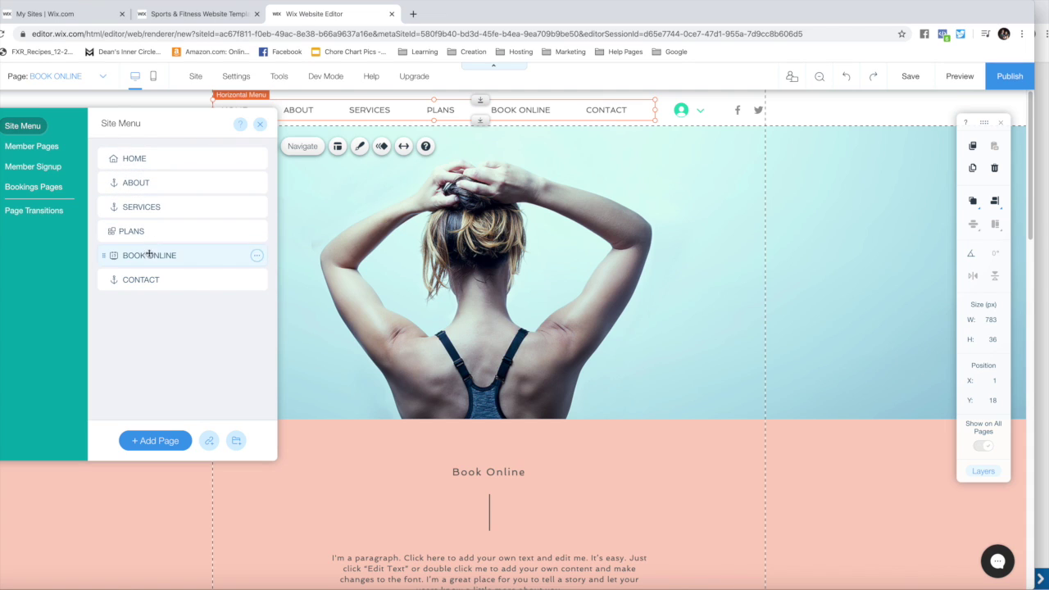
left_click(168, 440)
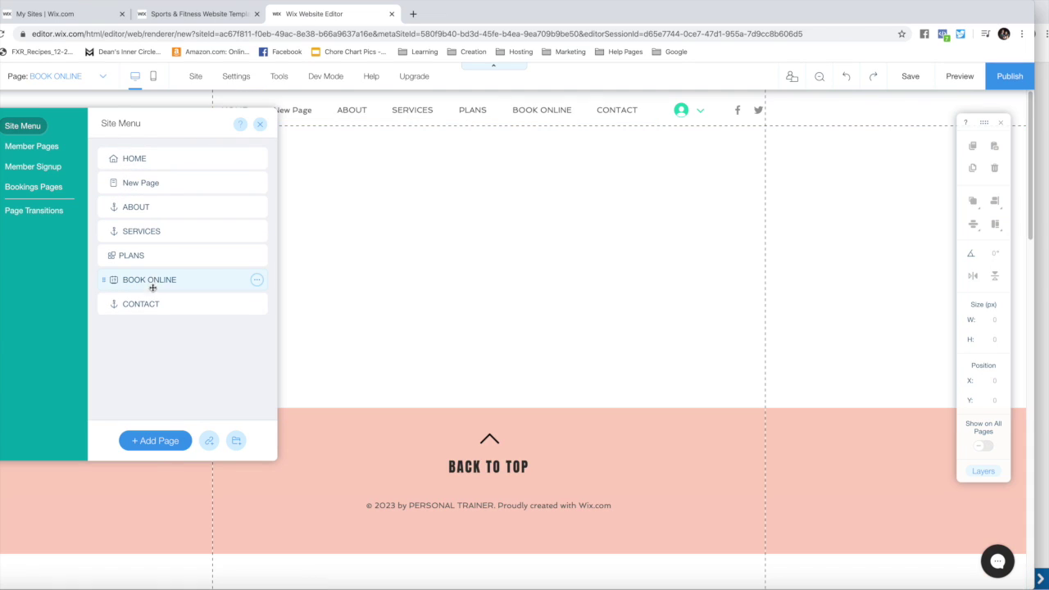
double_click(159, 183)
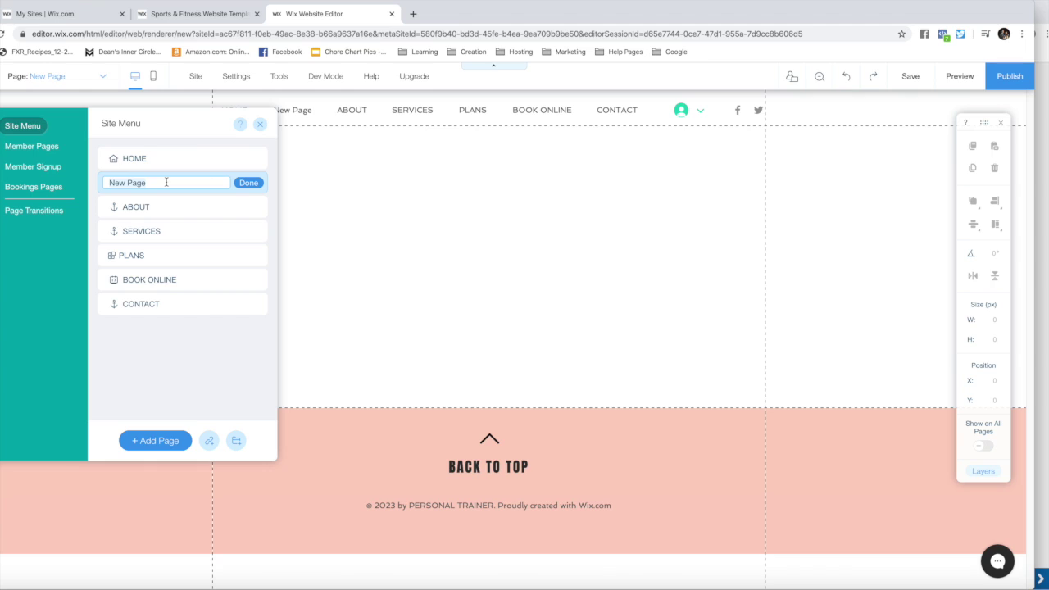
type("CONTEST")
left_click(249, 183)
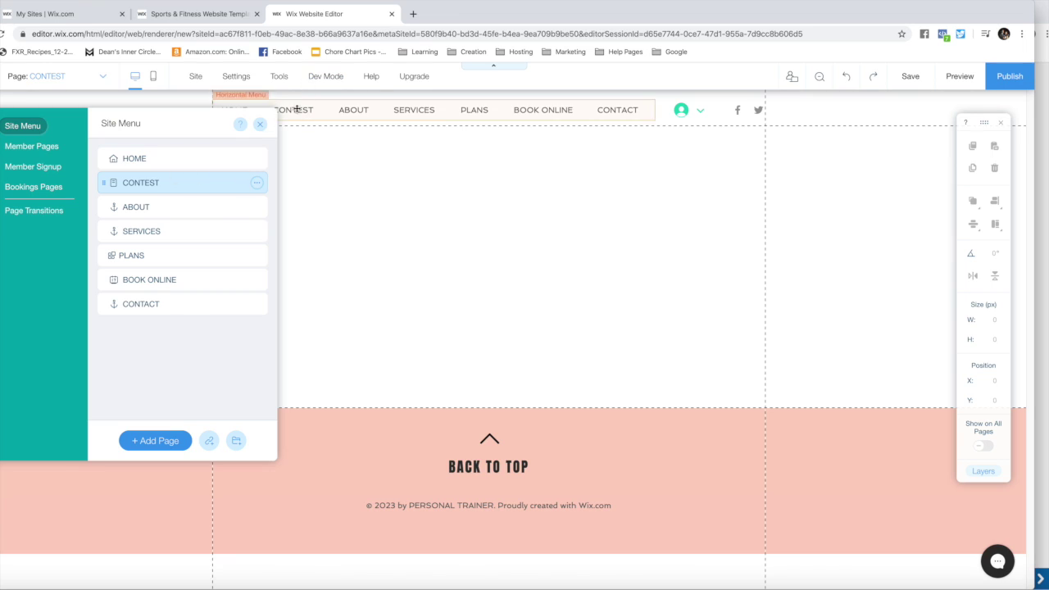
- Delete the CONTEST page and confirm the deletion
left_click(257, 183)
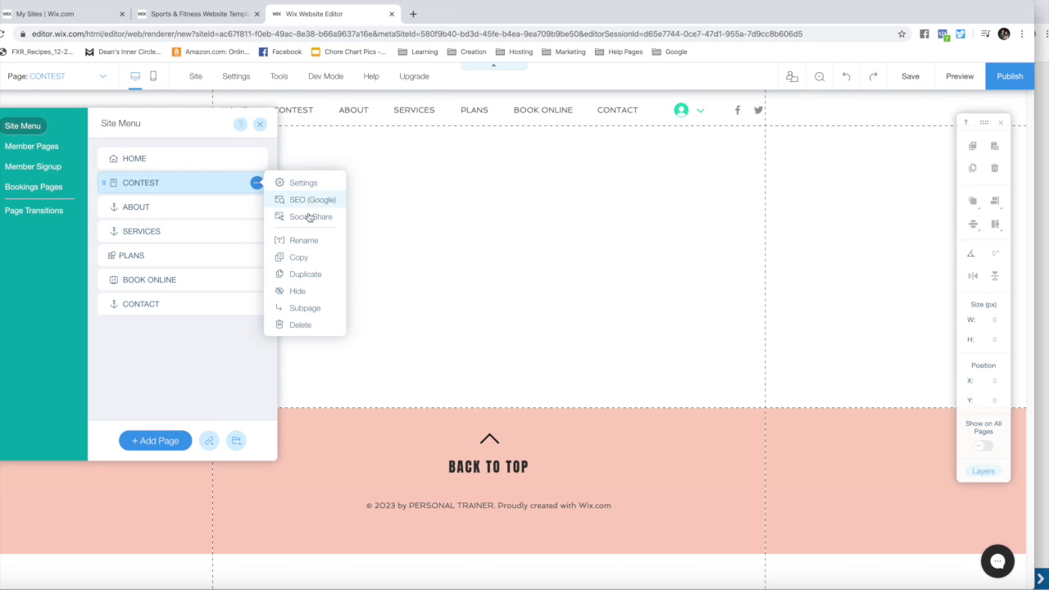
left_click(305, 325)
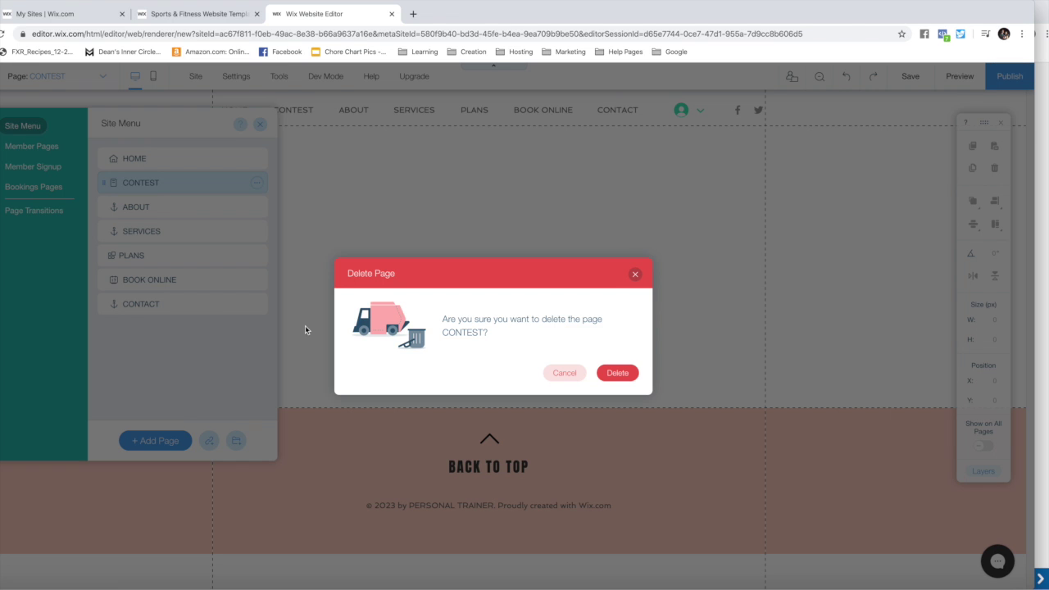
left_click(616, 379)
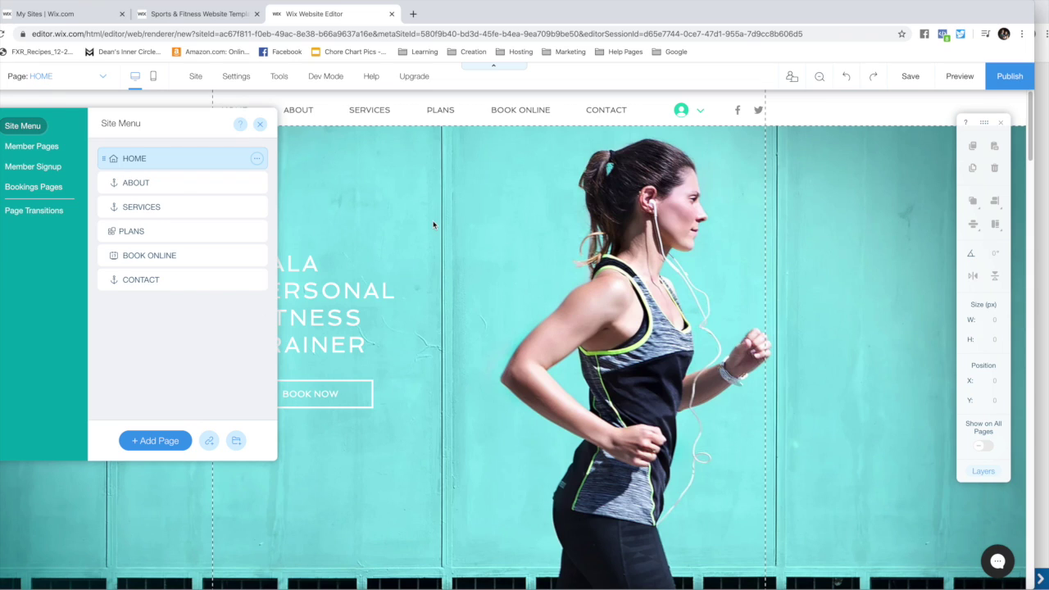
- Undo the deletion to restore CONTEST, then reopen the site's page list
right_click(418, 195)
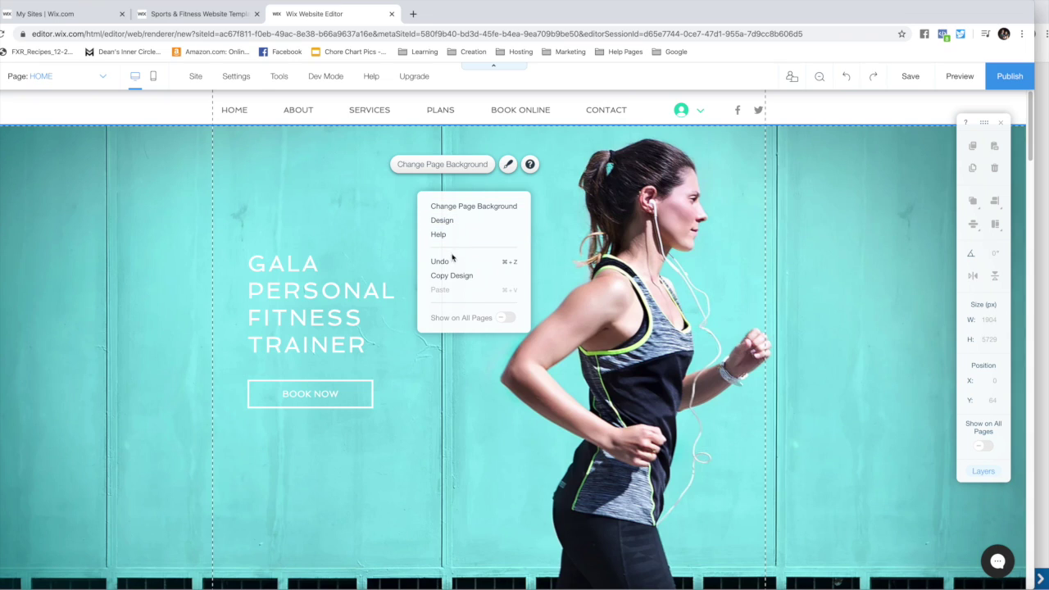
left_click(448, 262)
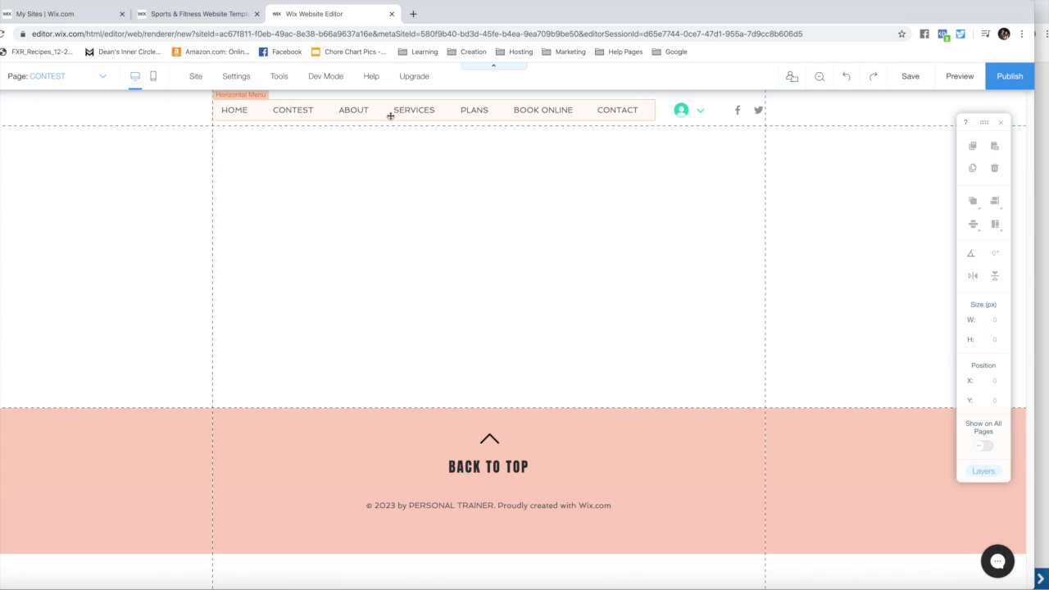
left_click(296, 111)
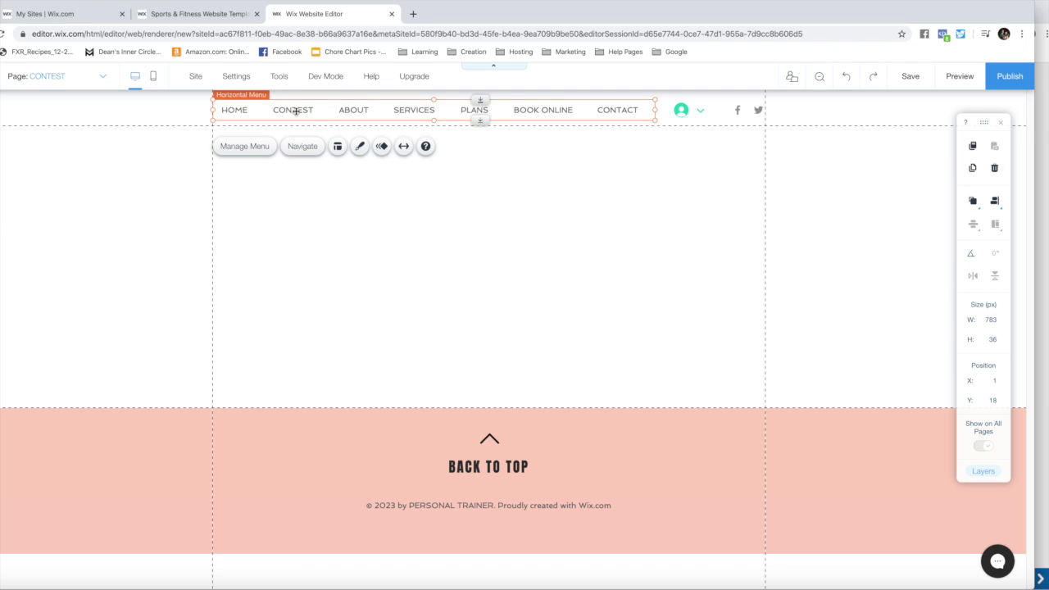
left_click(257, 146)
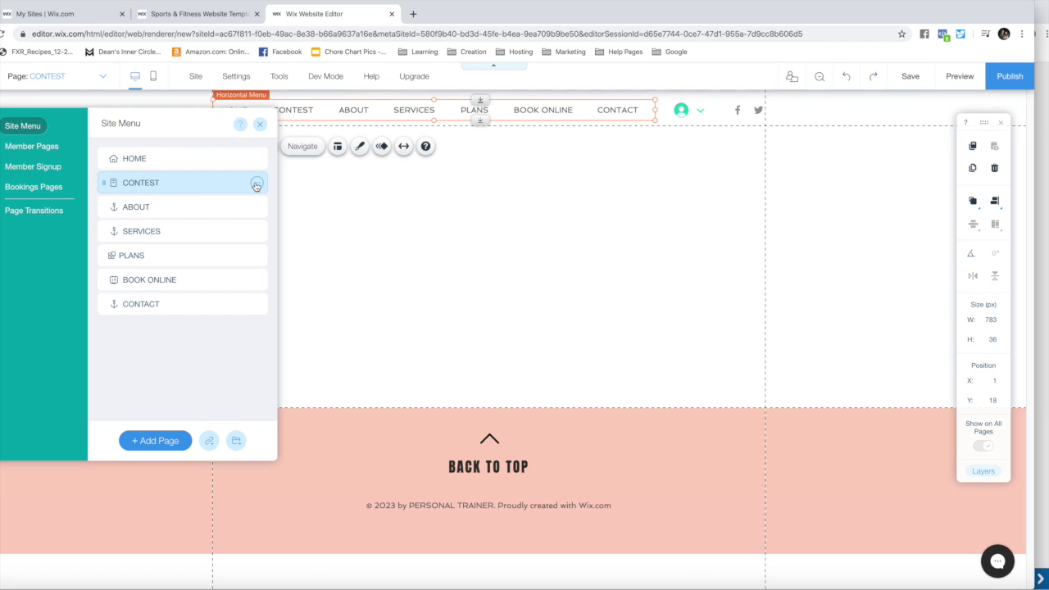
- Delete CONTEST through its options menu and confirm in the Delete Page dialog
left_click(256, 183)
left_click(305, 325)
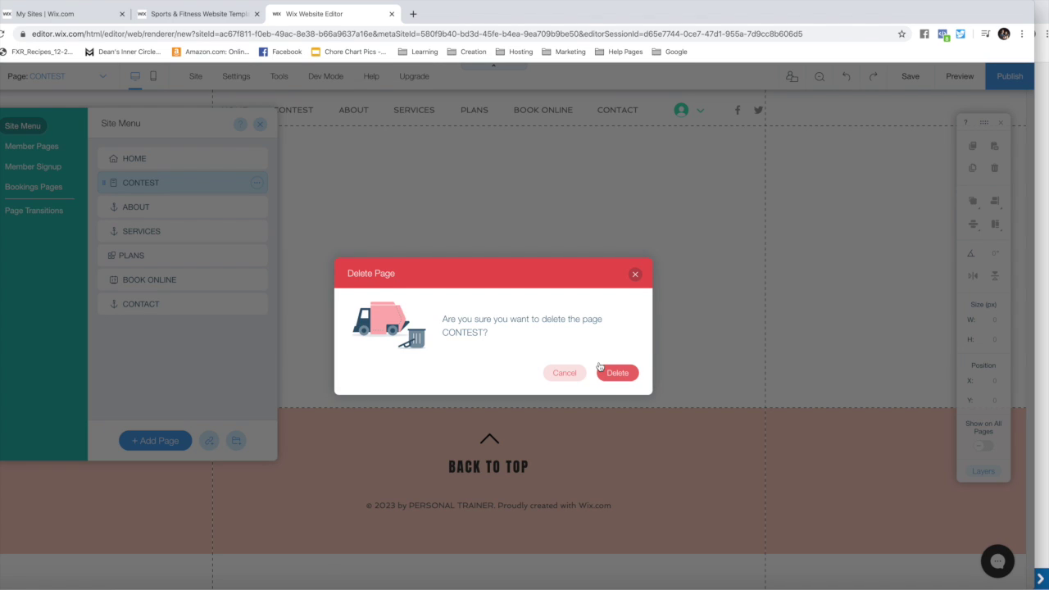
left_click(601, 370)
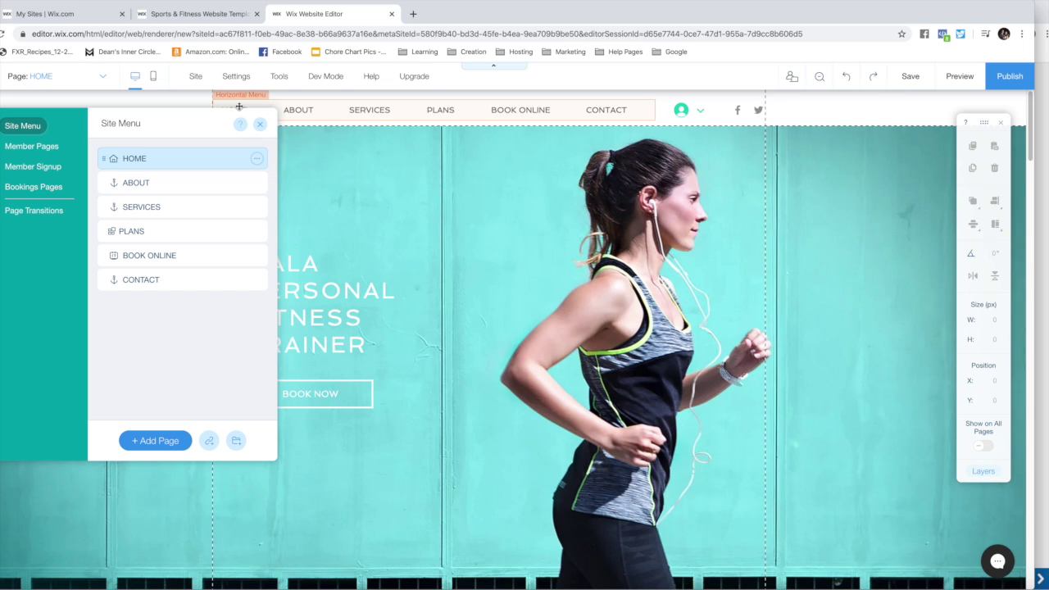
- Close the site menu, select the Home page background and choose Change Page Background
left_click(261, 124)
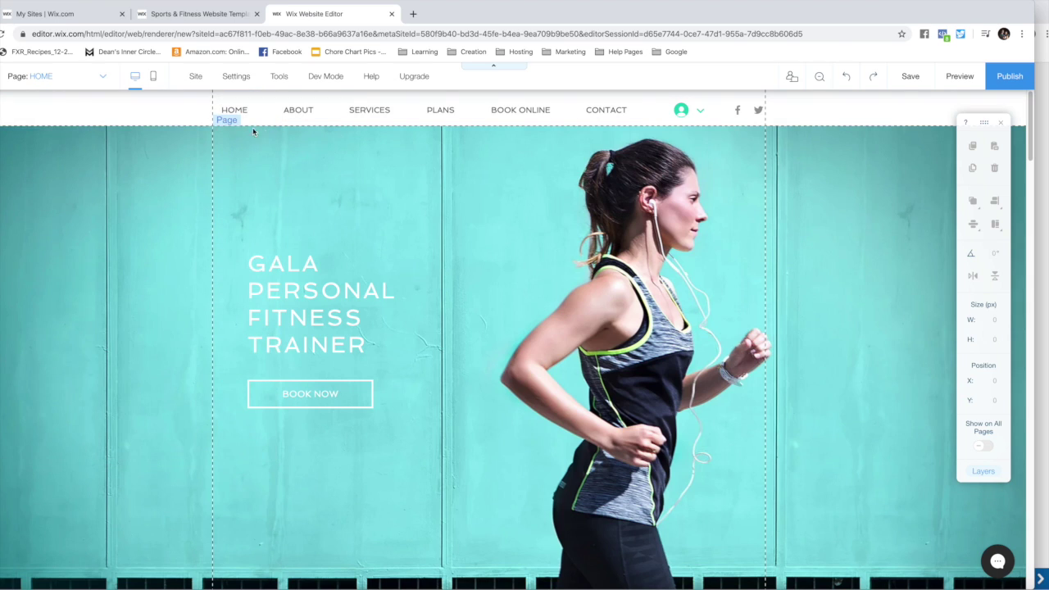
left_click(3, 189)
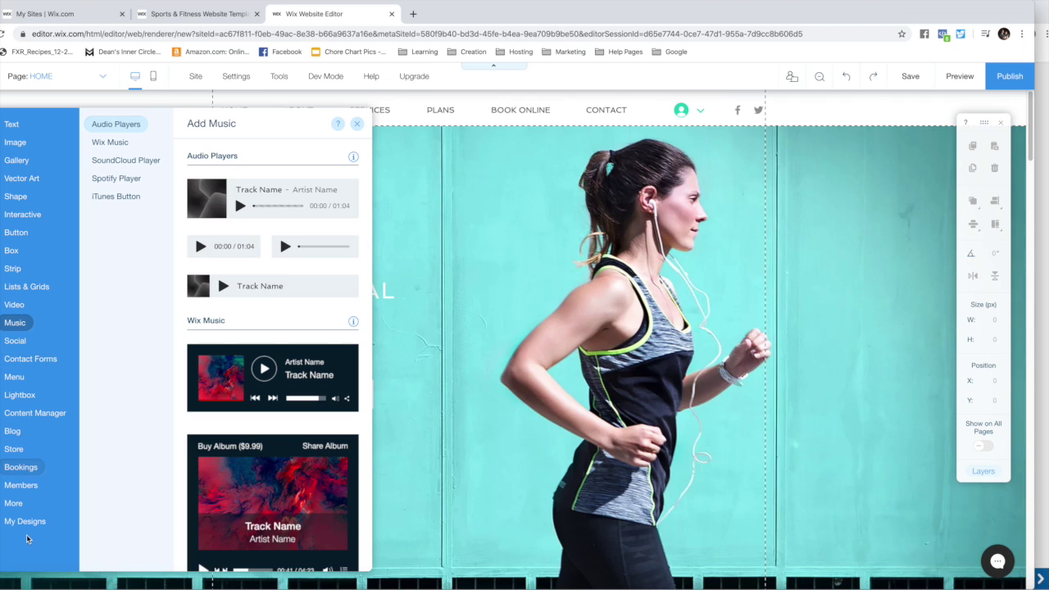
mouse_move(12, 124)
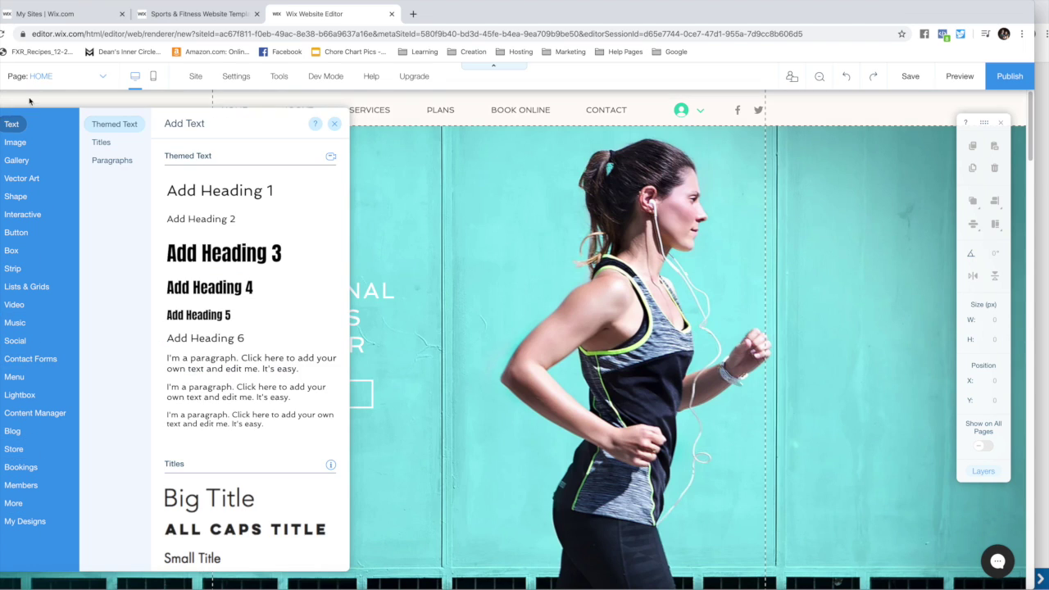
left_click(445, 158)
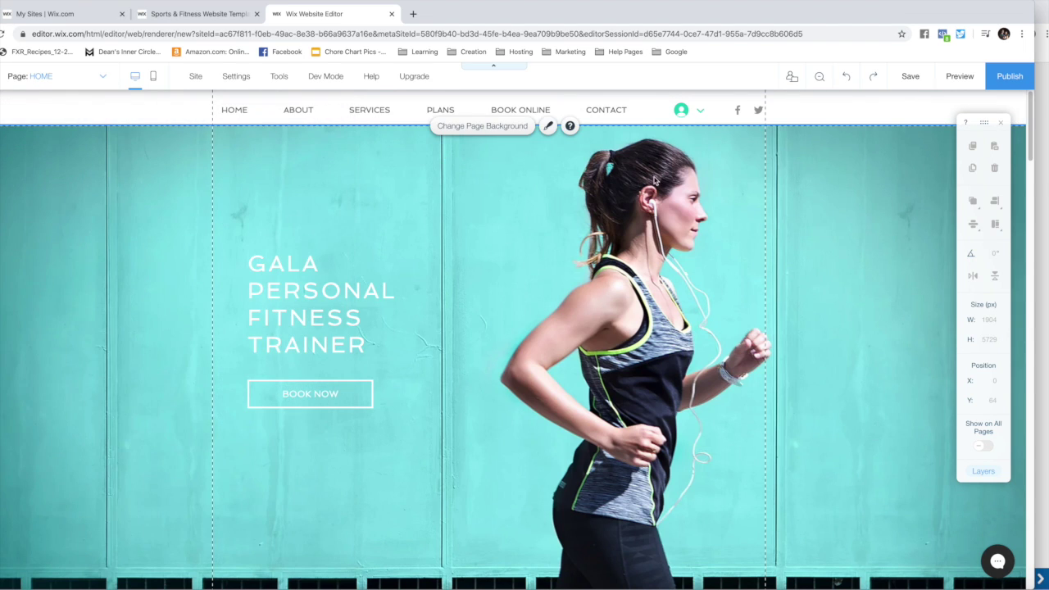
left_click(476, 127)
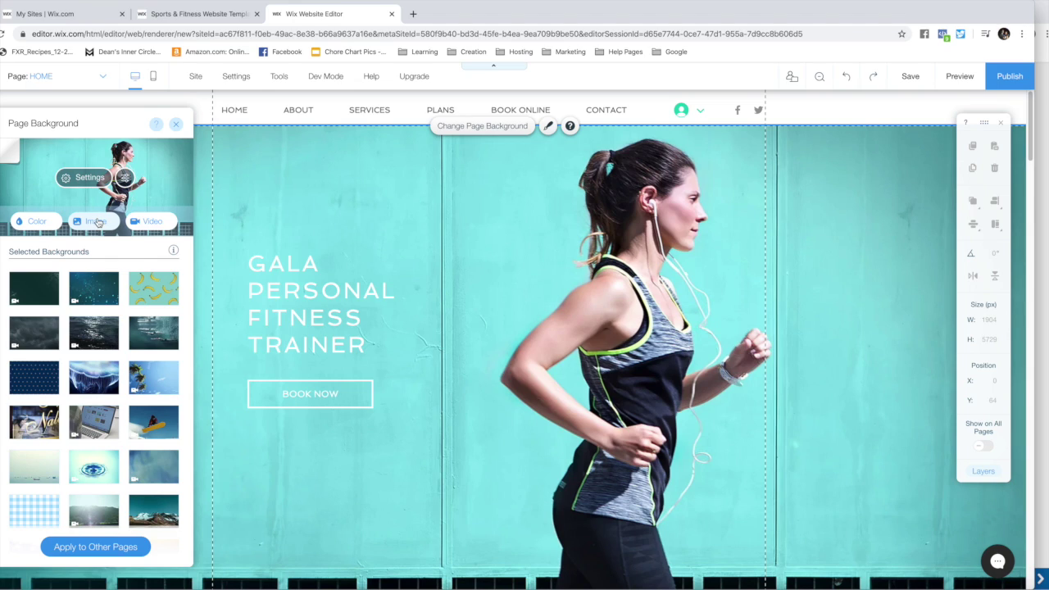
- Make the Home page background the In the Office laptop video, after briefly trying the blue dot pattern
mouse_move(94, 427)
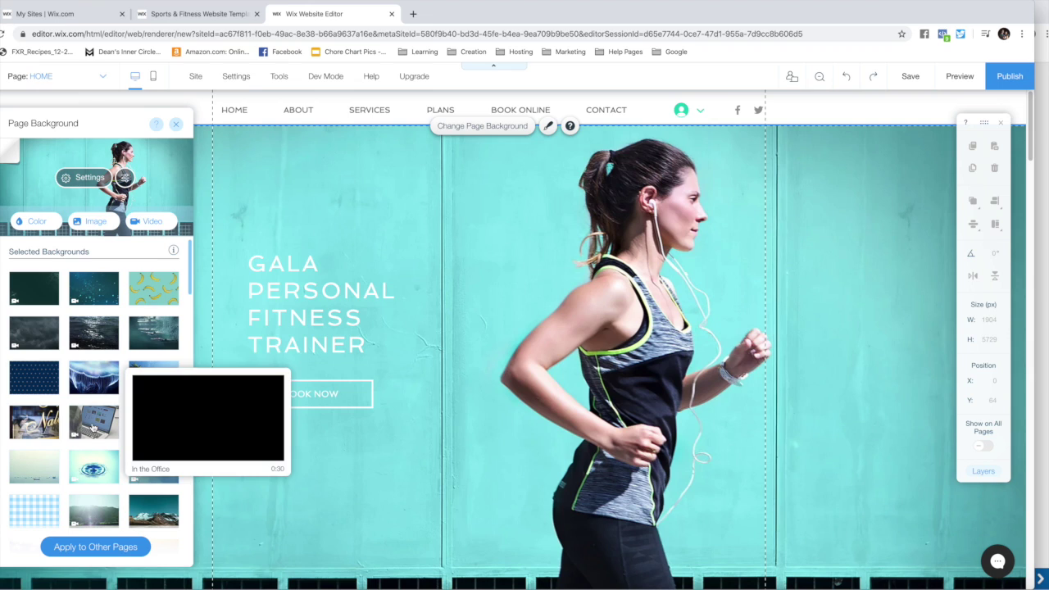
left_click(93, 427)
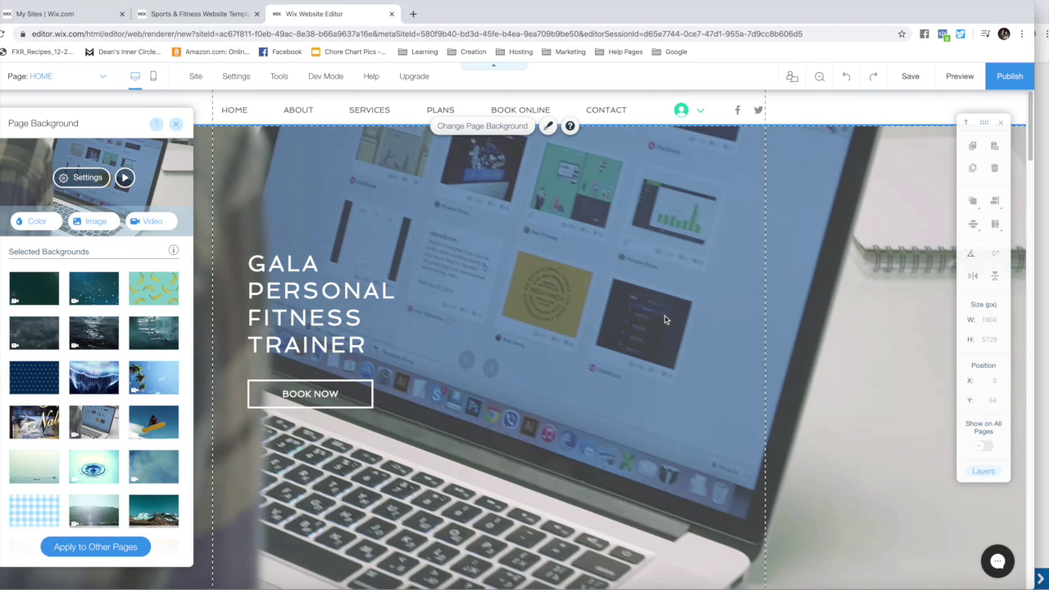
left_click(27, 375)
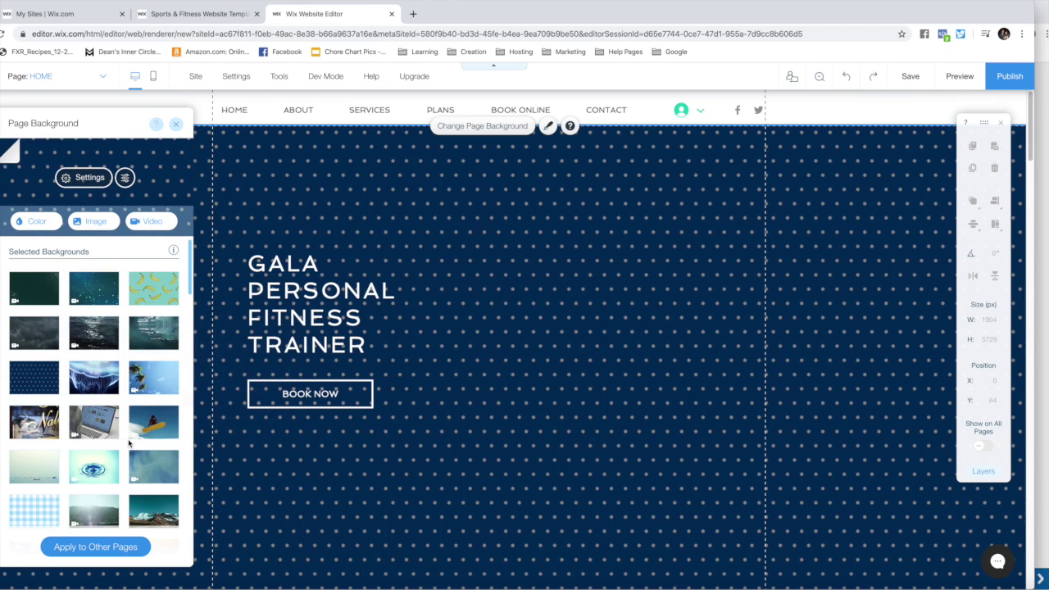
mouse_move(44, 475)
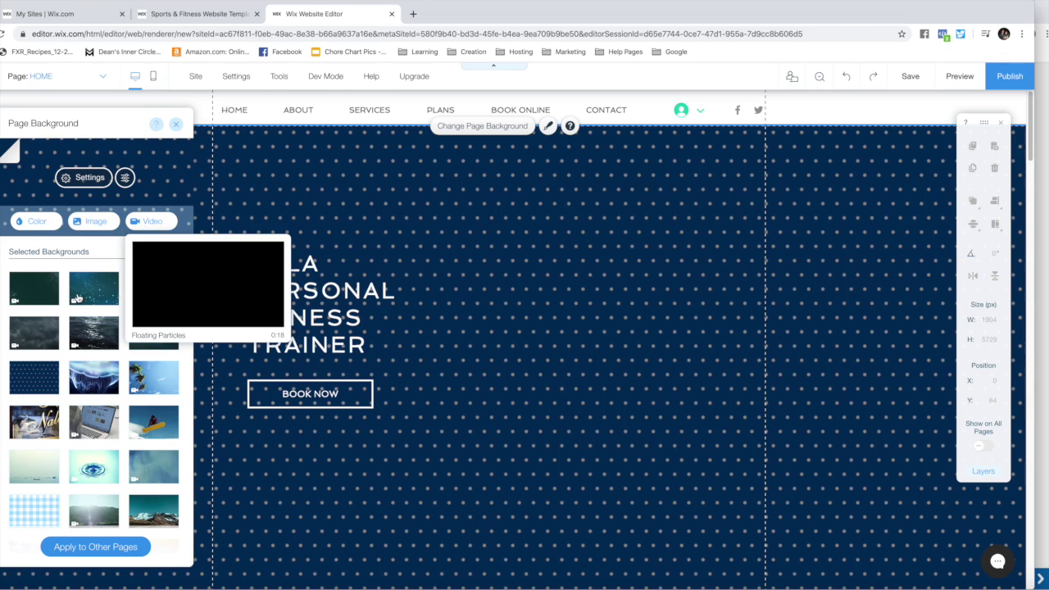
left_click(93, 422)
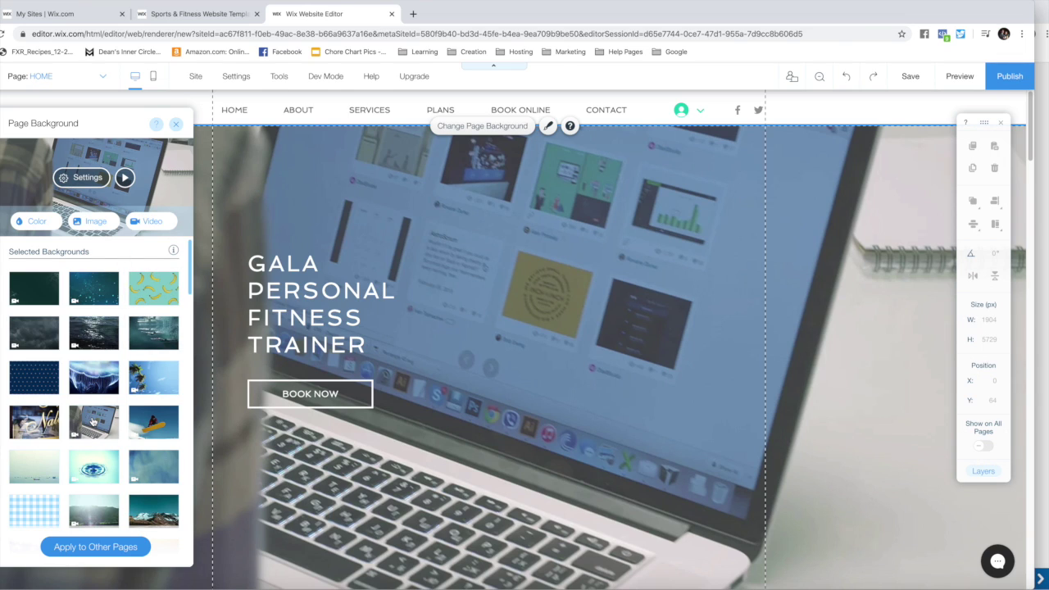
left_click(854, 362)
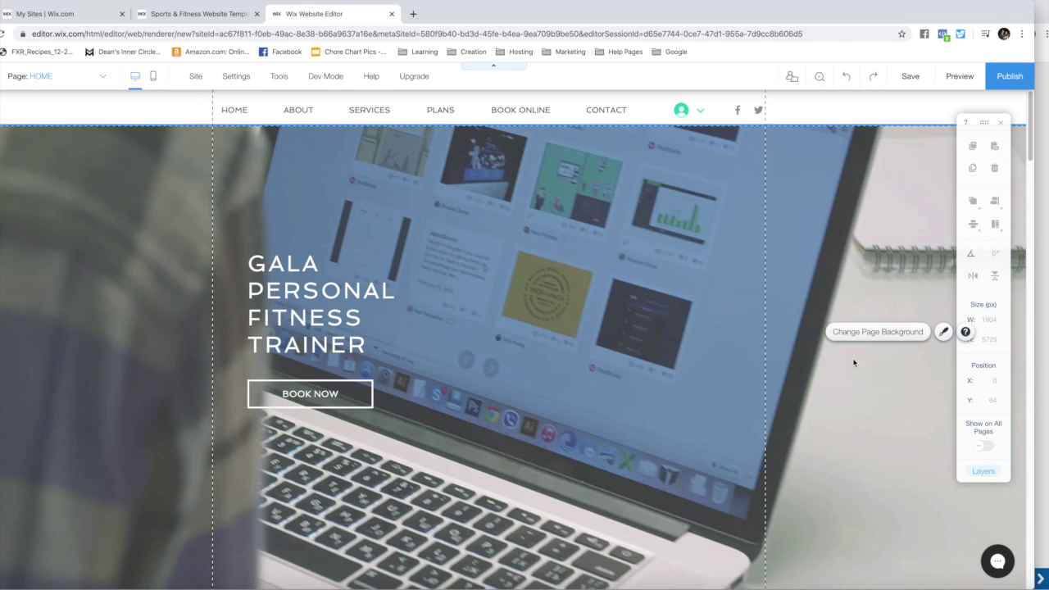
scroll(836, 365, "down", 5)
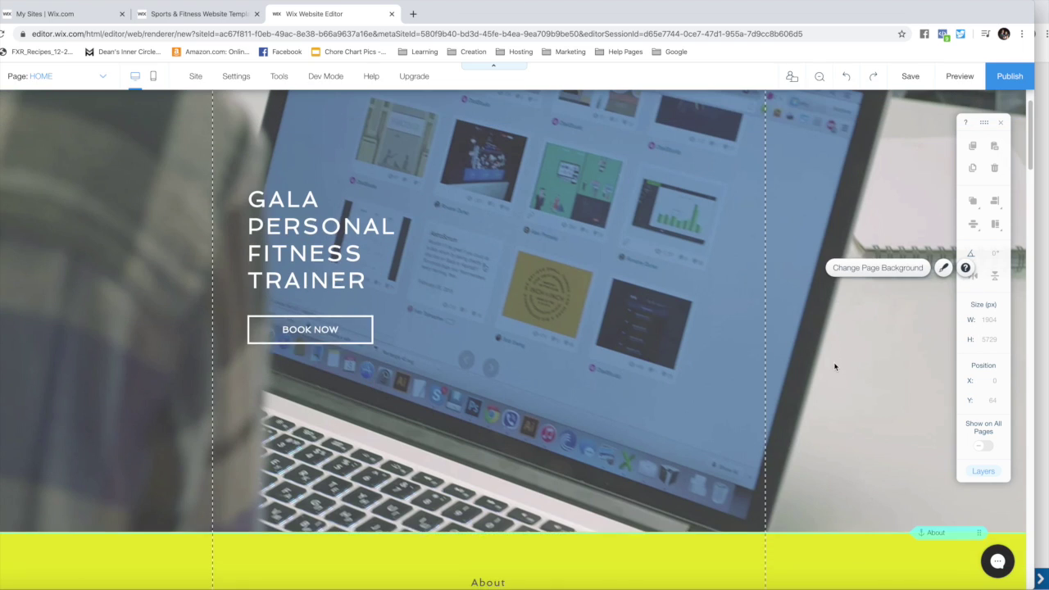
scroll(835, 366, "down", 10)
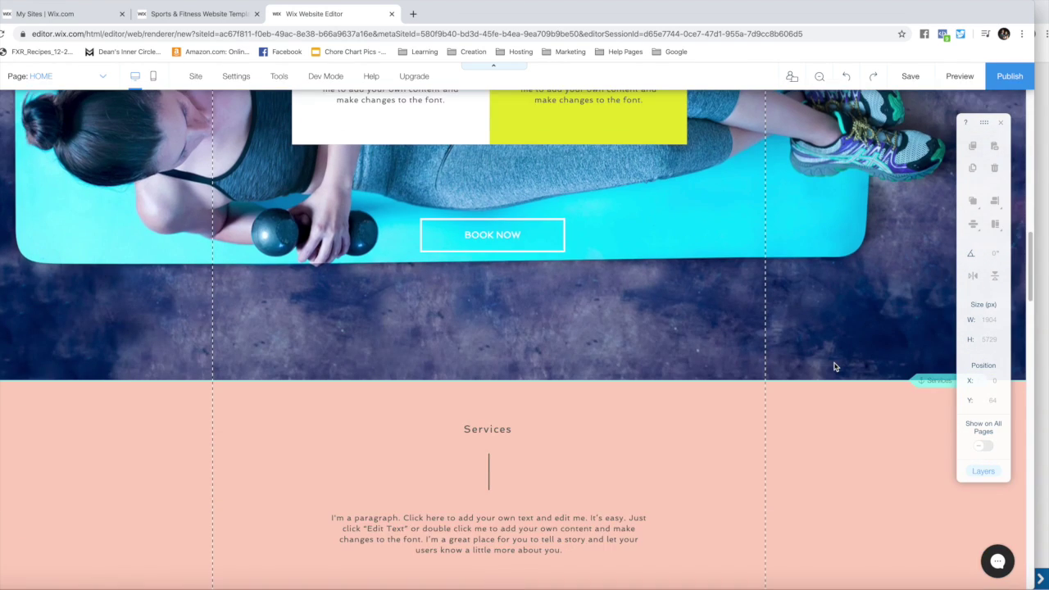
scroll(834, 364, "up", 15)
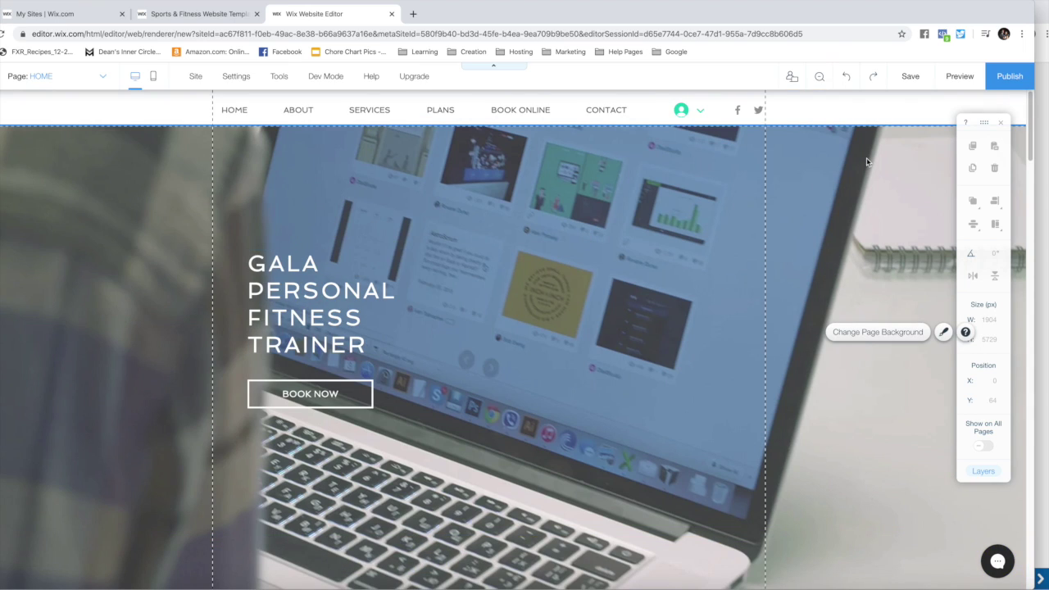
left_click(961, 77)
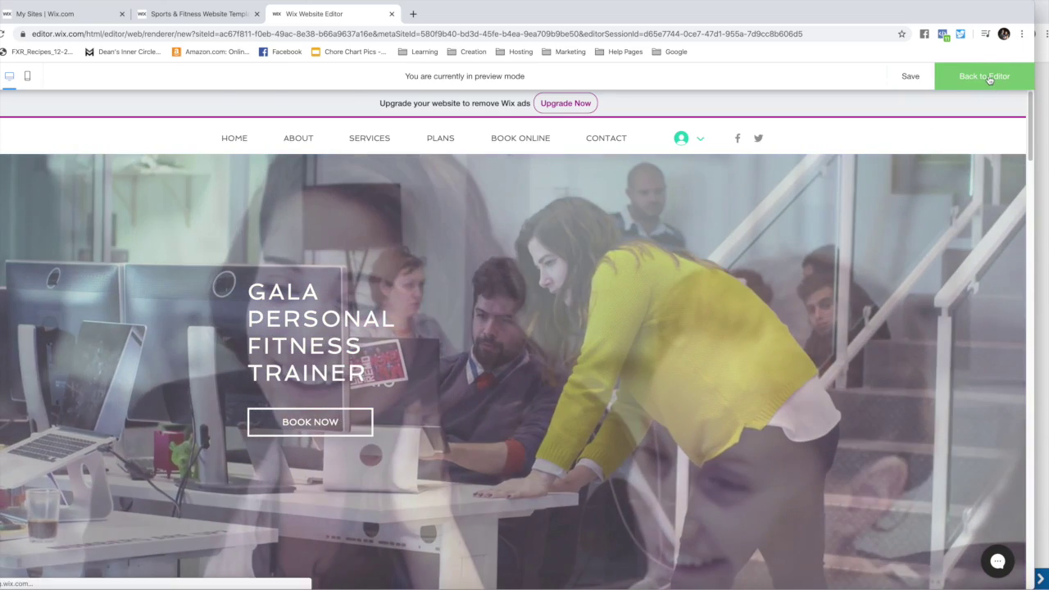
left_click(986, 77)
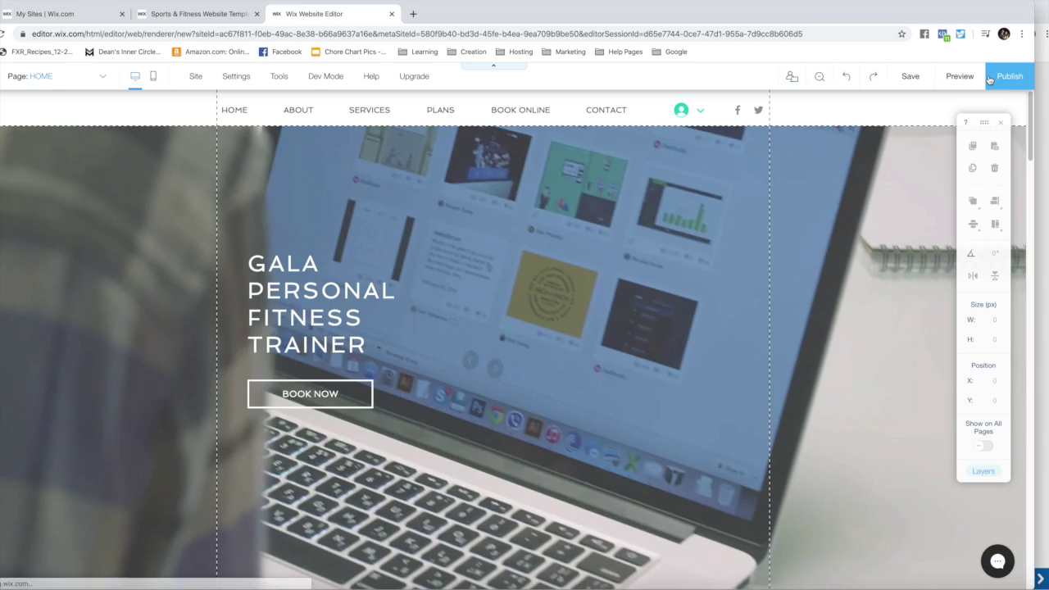
- Replace the laptop video background with the photo of a runner's red legs on a sunlit road
mouse_move(315, 188)
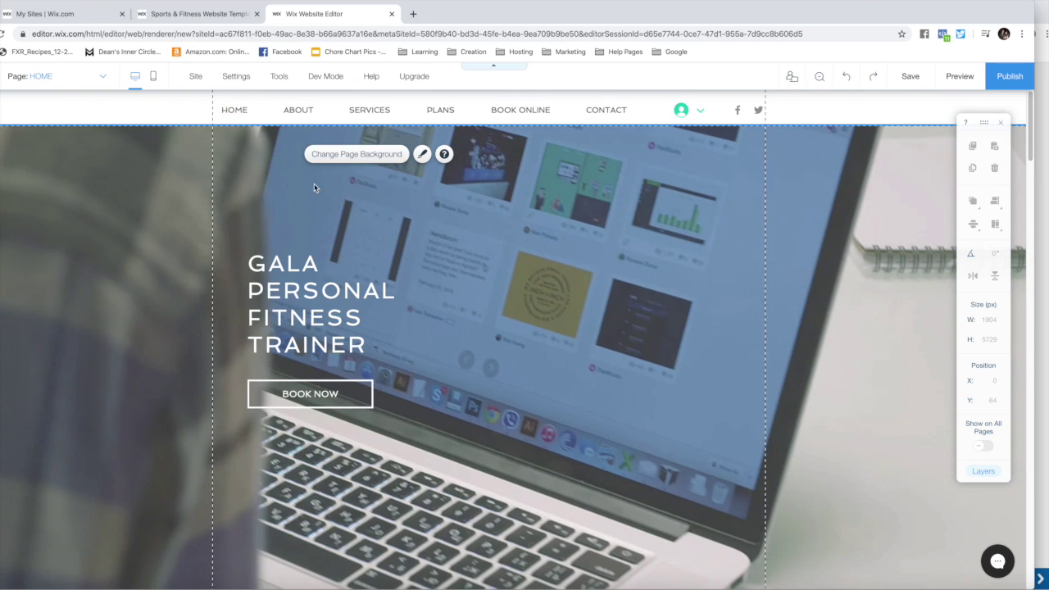
left_click(362, 157)
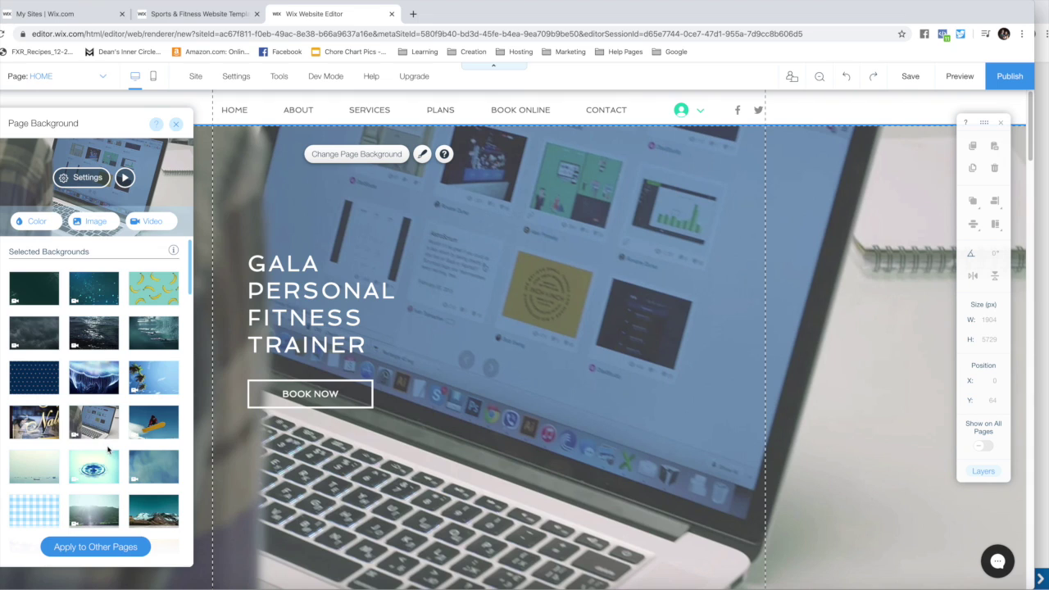
scroll(105, 447, "down", 10)
scroll(101, 445, "down", 10)
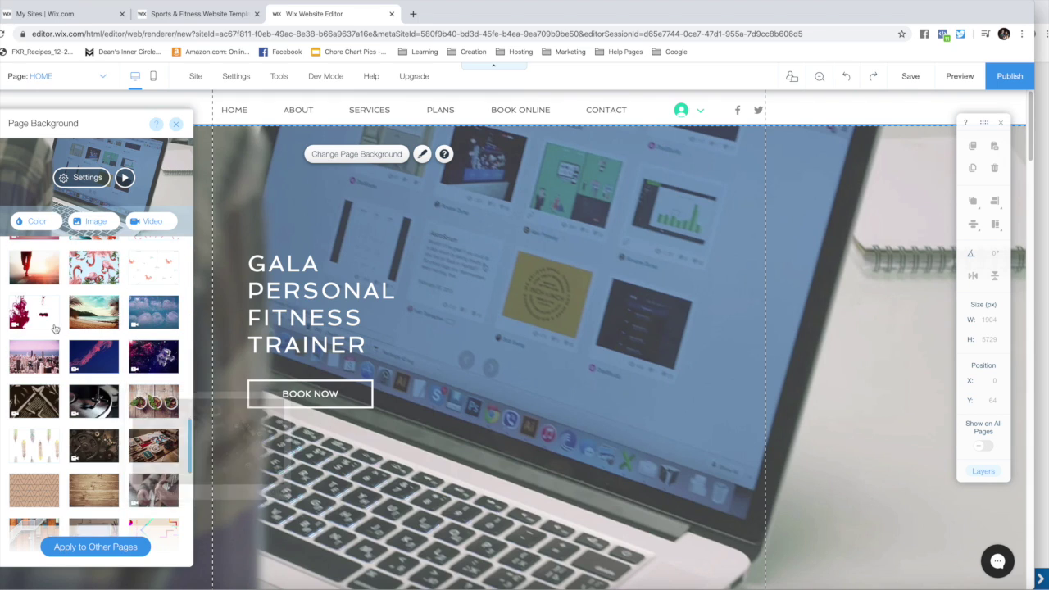
left_click(25, 261)
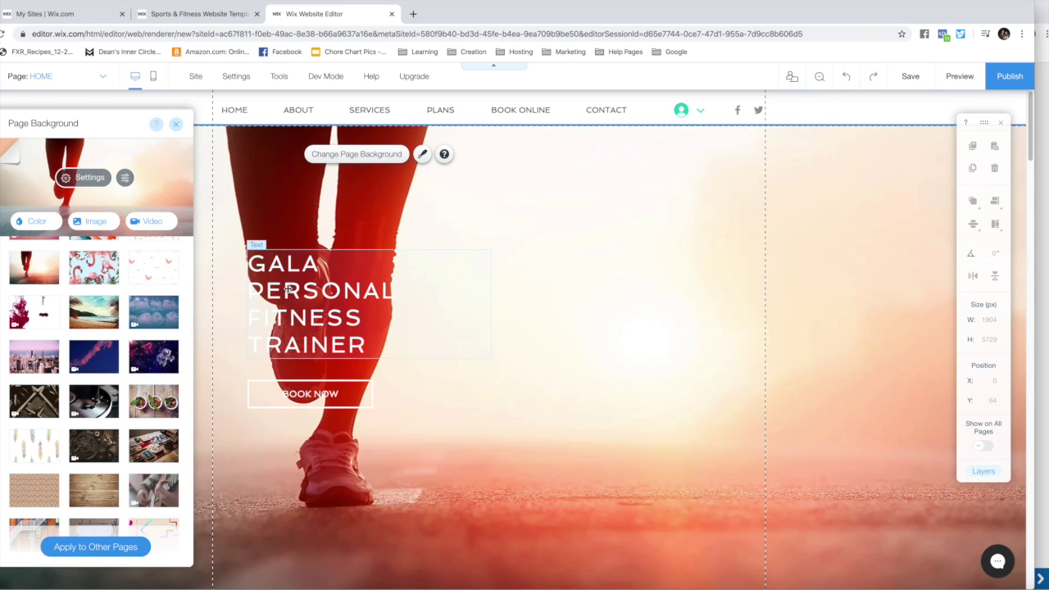
left_click(176, 124)
left_click(289, 289)
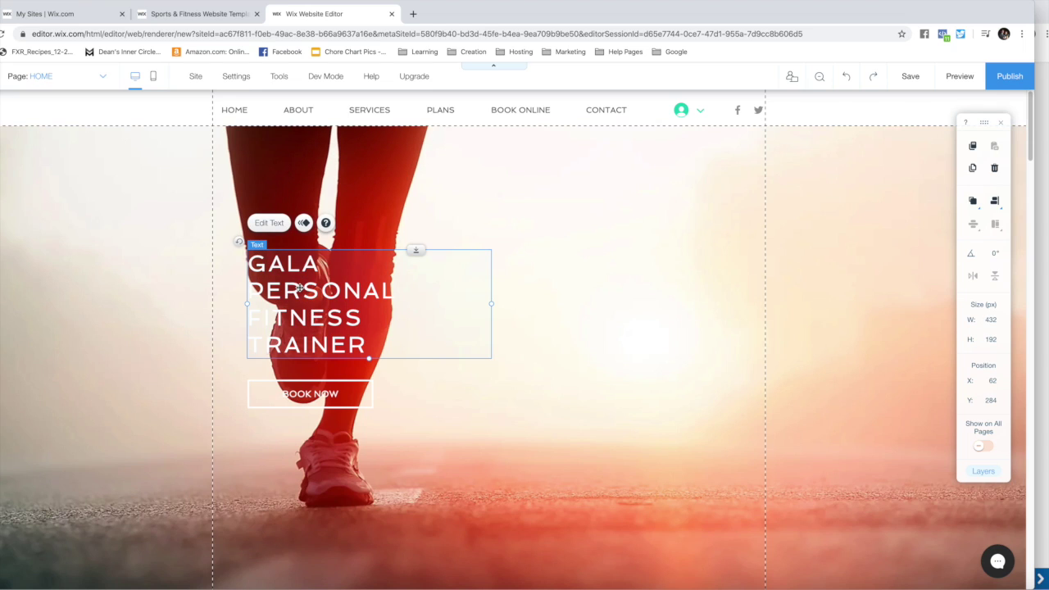
- Switch the GALA PERSONAL FITNESS TRAINER heading font from Spinnaker to a thin sans, after trying Stencil
left_click(268, 223)
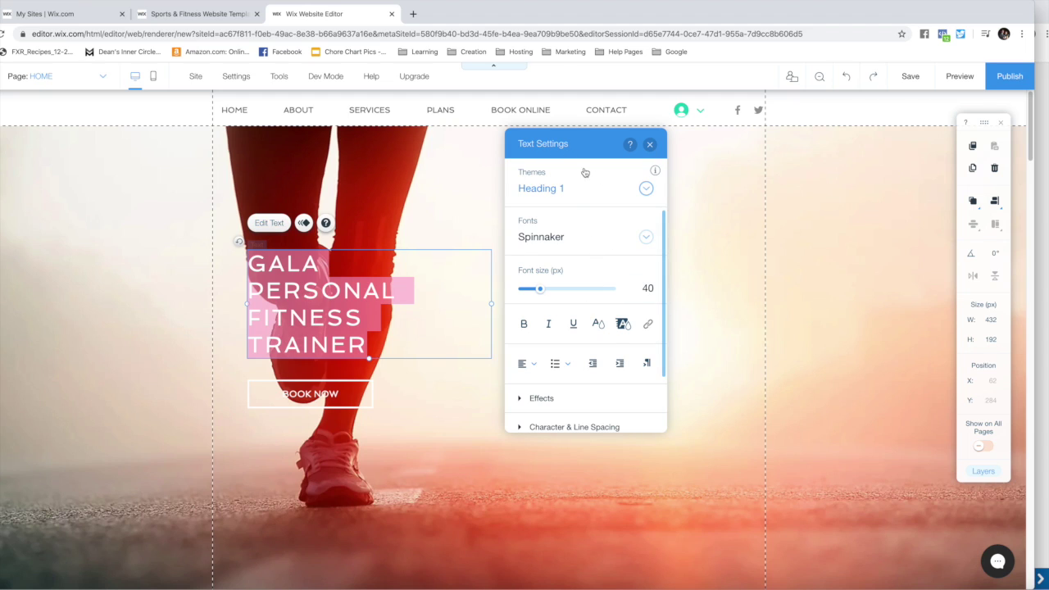
left_click(598, 324)
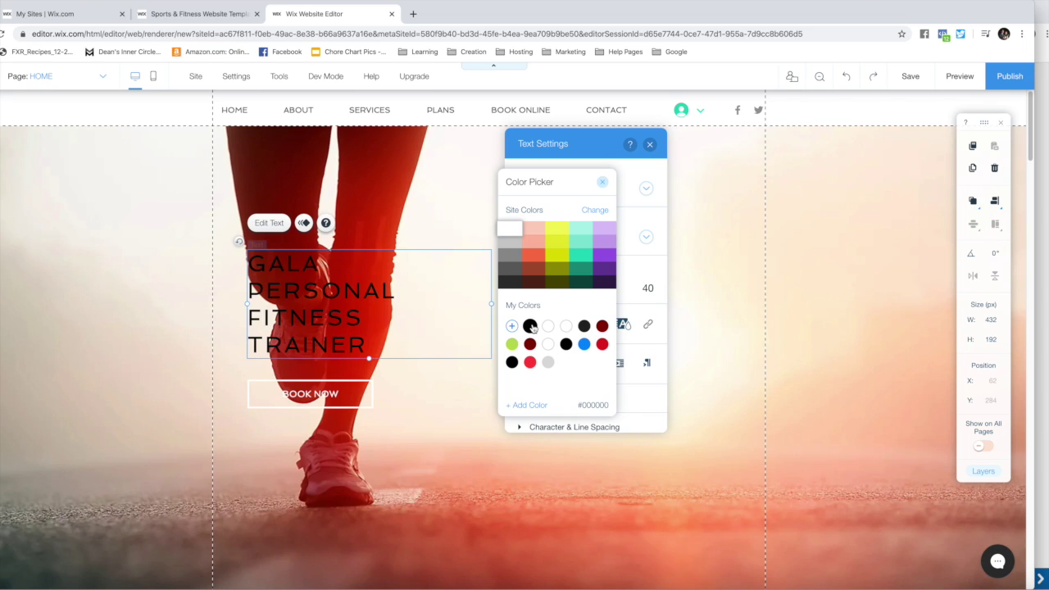
left_click(603, 182)
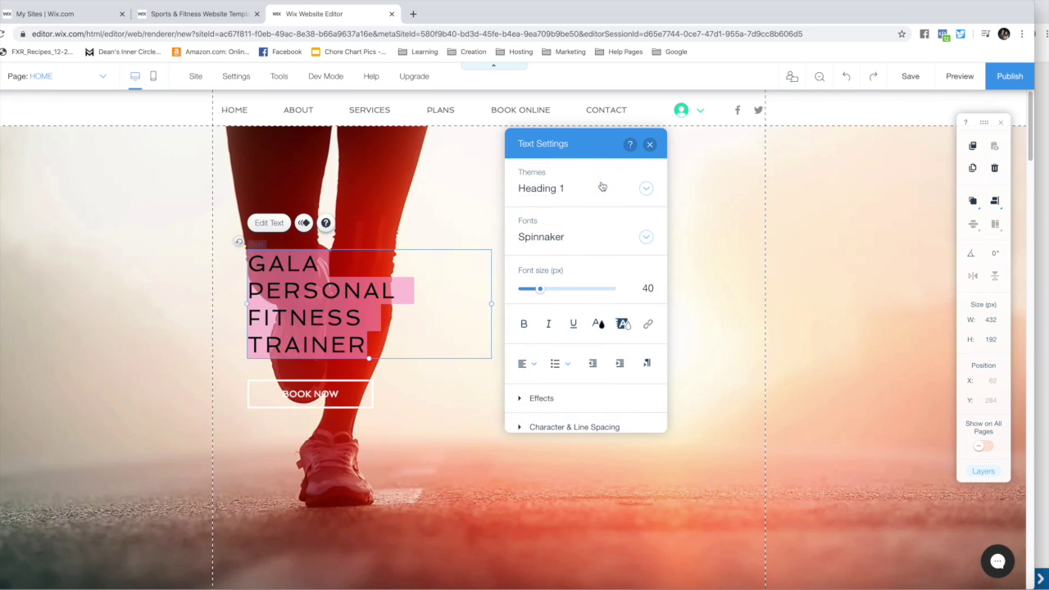
left_click(572, 238)
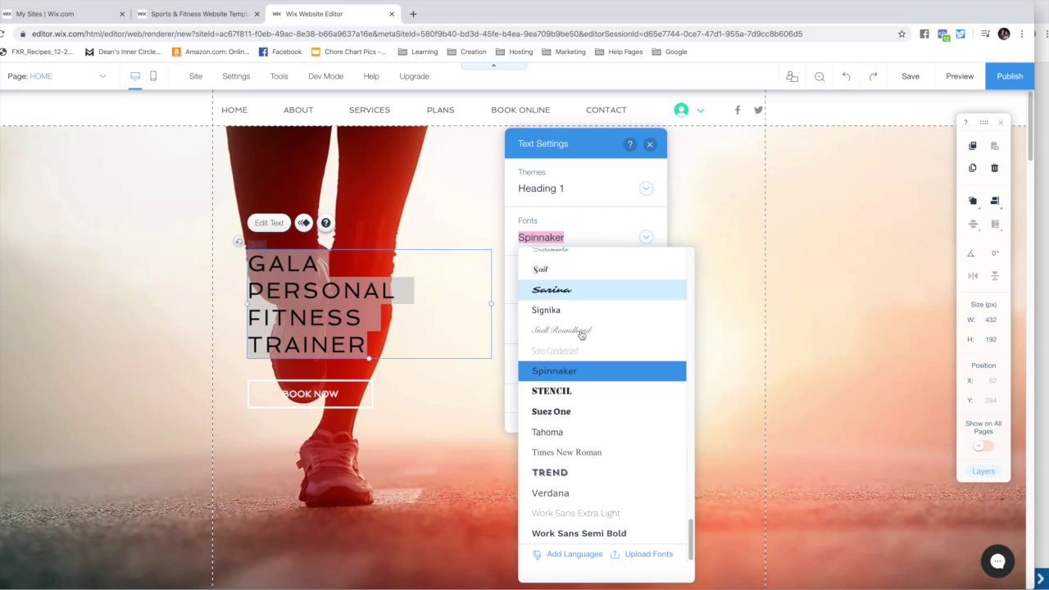
left_click(572, 391)
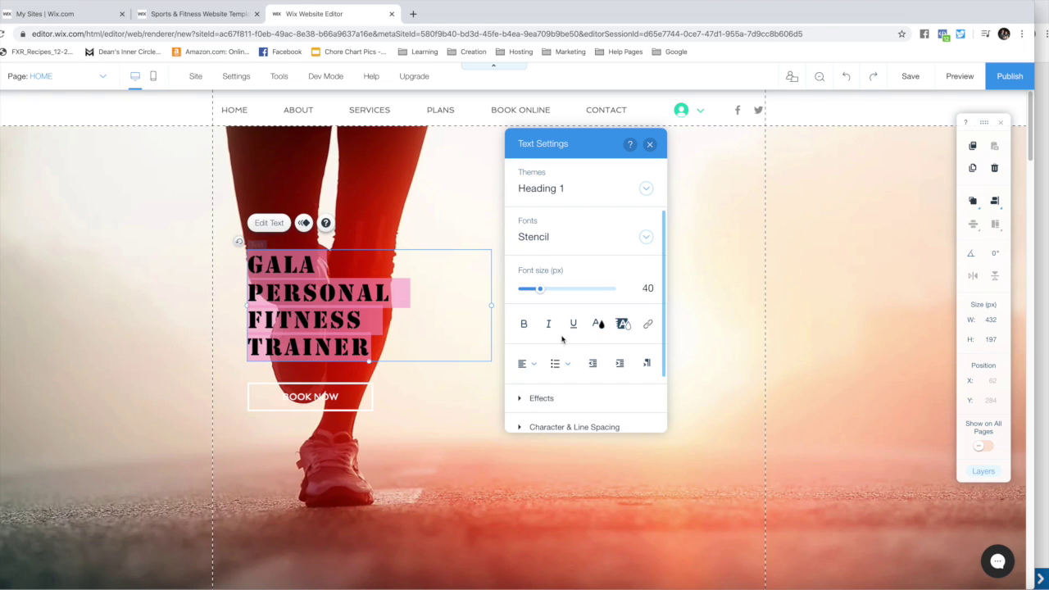
left_click(620, 240)
scroll(602, 459, "up", 5)
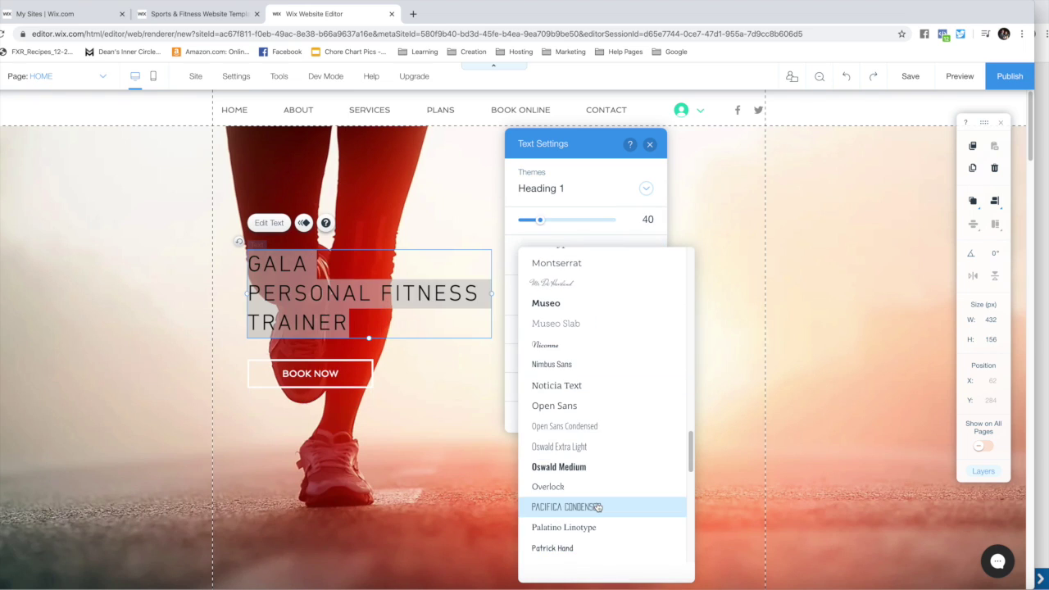
left_click(549, 486)
left_click(327, 369)
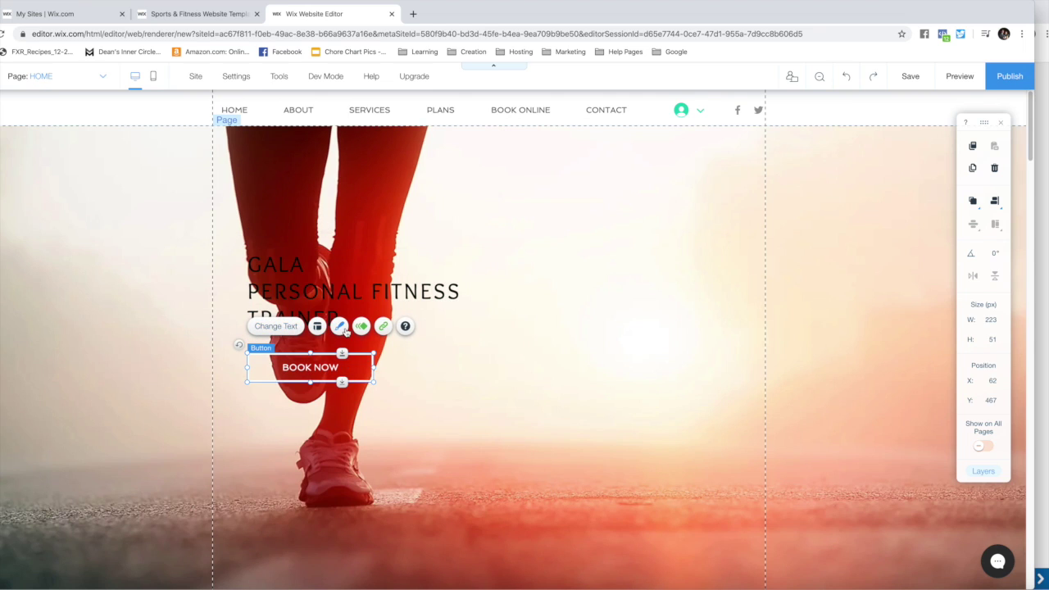
- Open the BOOK NOW button's text settings, keeping the label as BOOK NOW
left_click(276, 327)
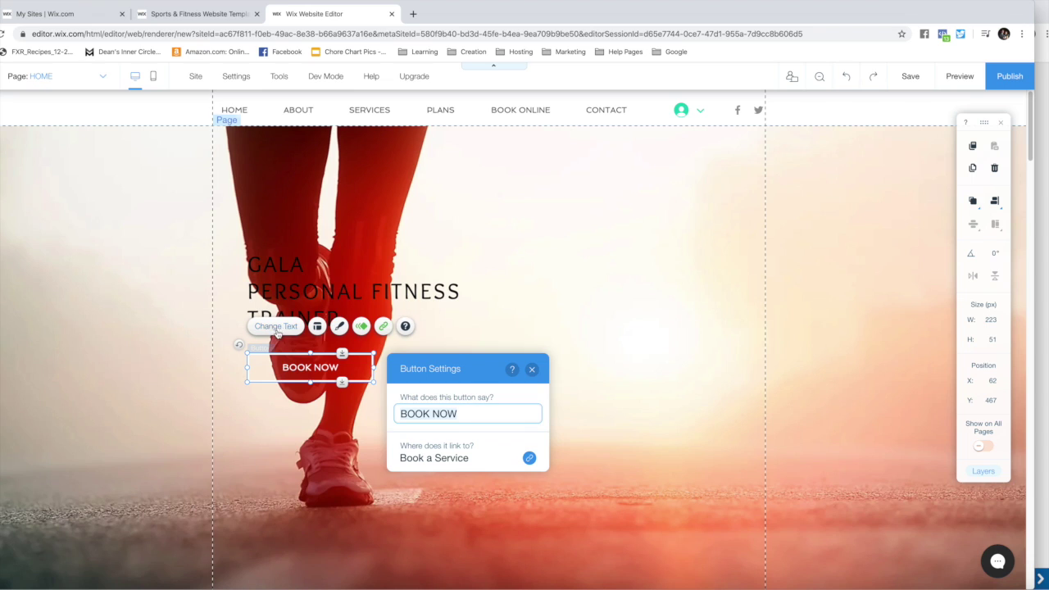
left_click(468, 410)
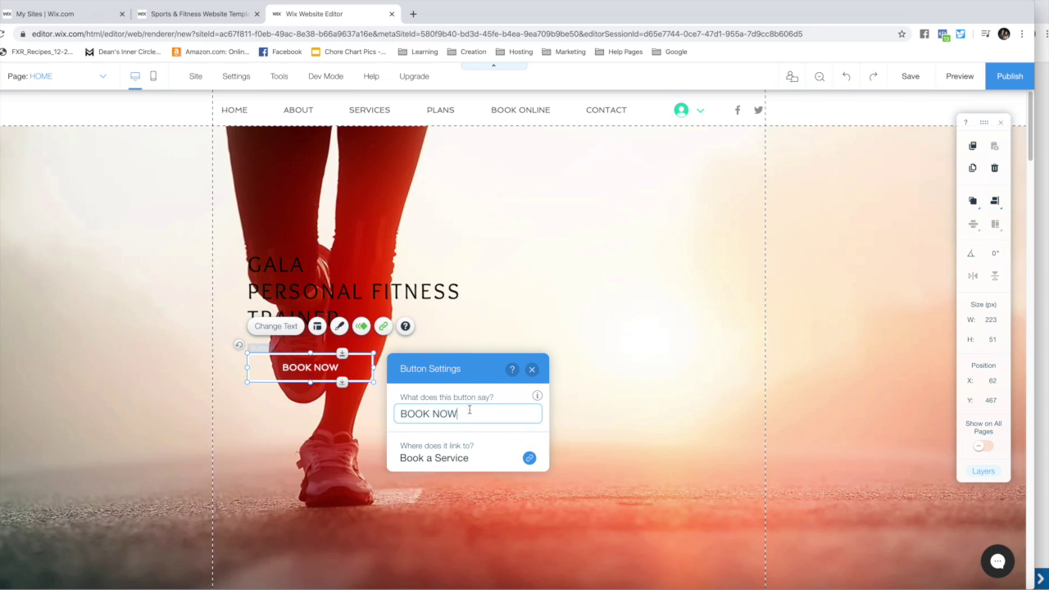
type("$")
key("BackSpace")
- Link the BOOK NOW button to the About anchor on HOME, then undo the last change
left_click(529, 458)
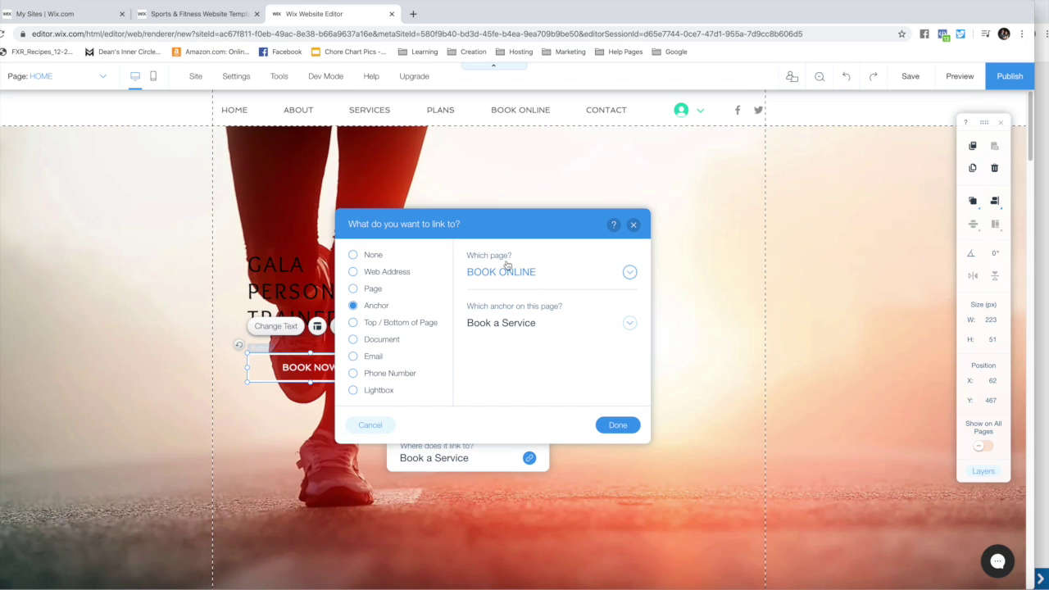
left_click(373, 292)
left_click(562, 275)
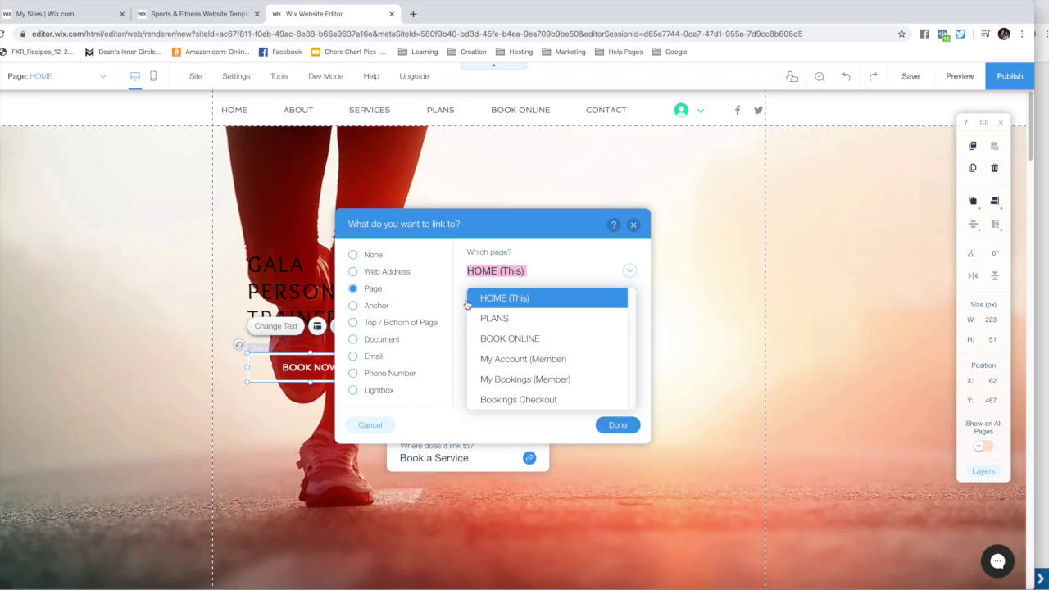
left_click(353, 306)
left_click(354, 306)
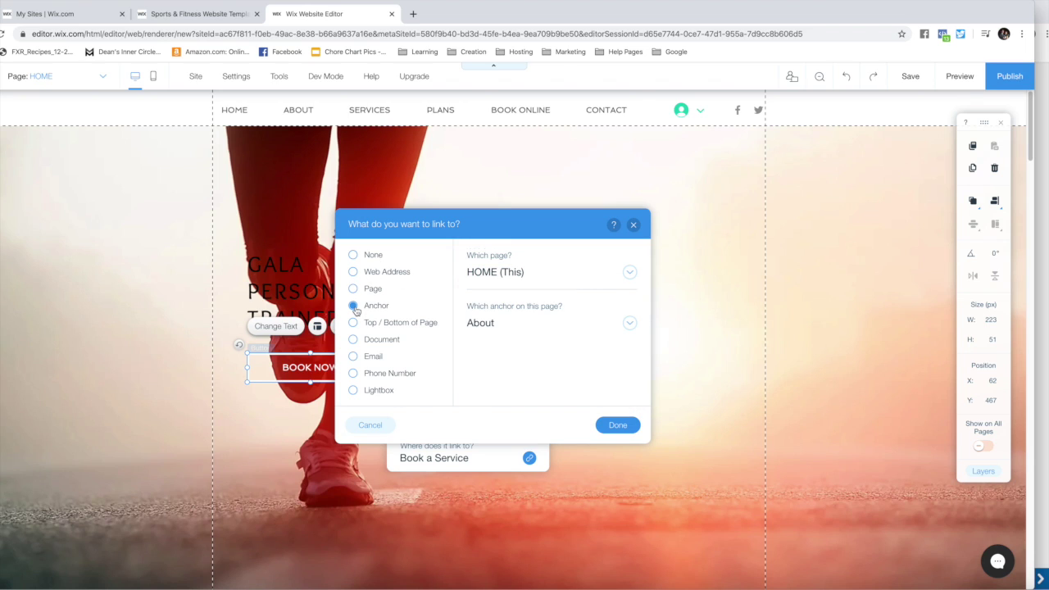
left_click(619, 425)
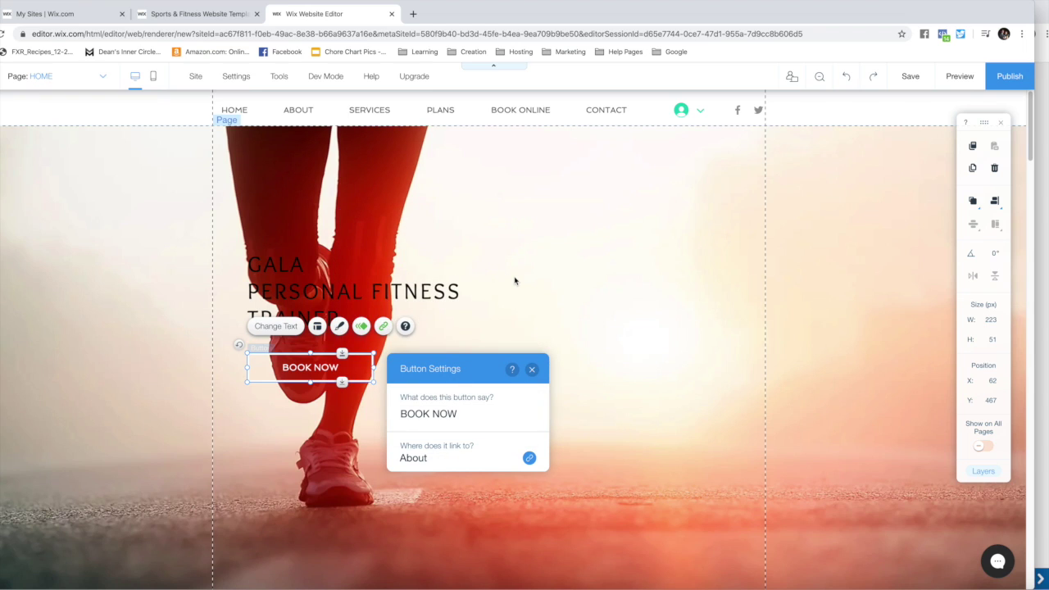
left_click(532, 368)
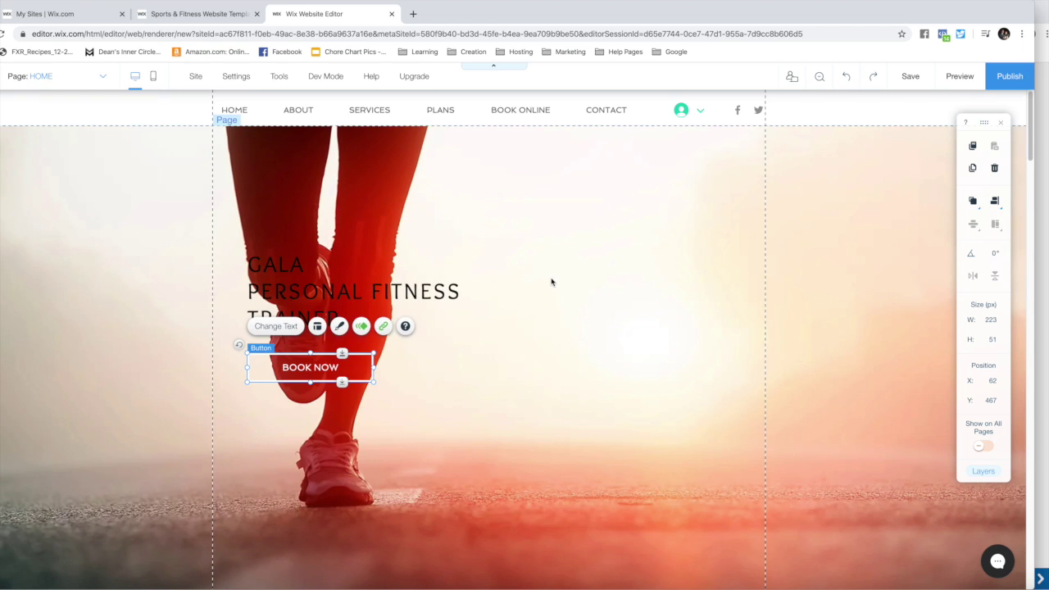
right_click(552, 282)
left_click(582, 352)
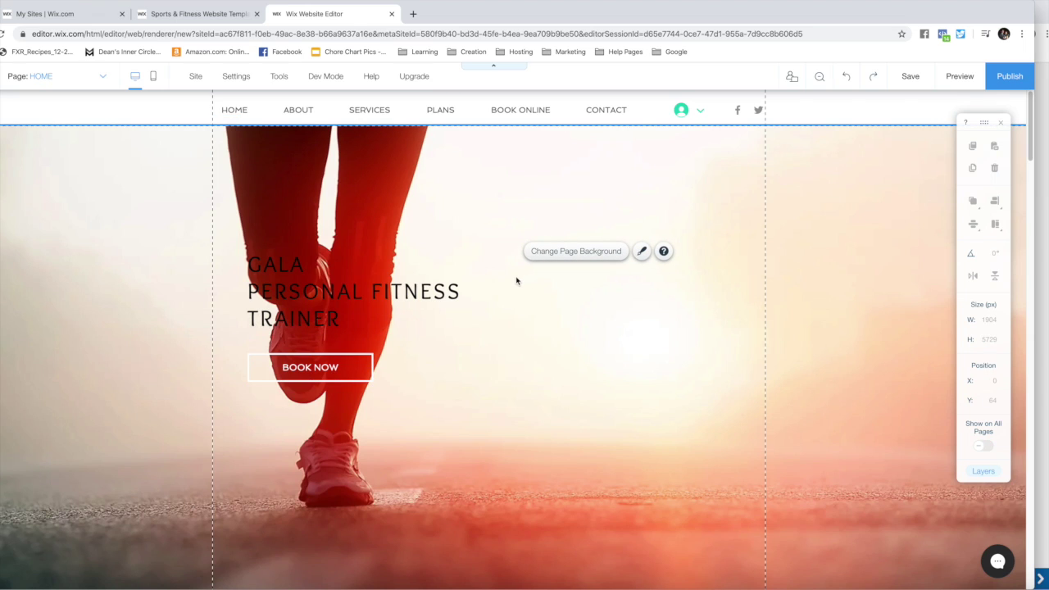
- Make the BOOK NOW button's text black in its customized design
left_click(362, 361)
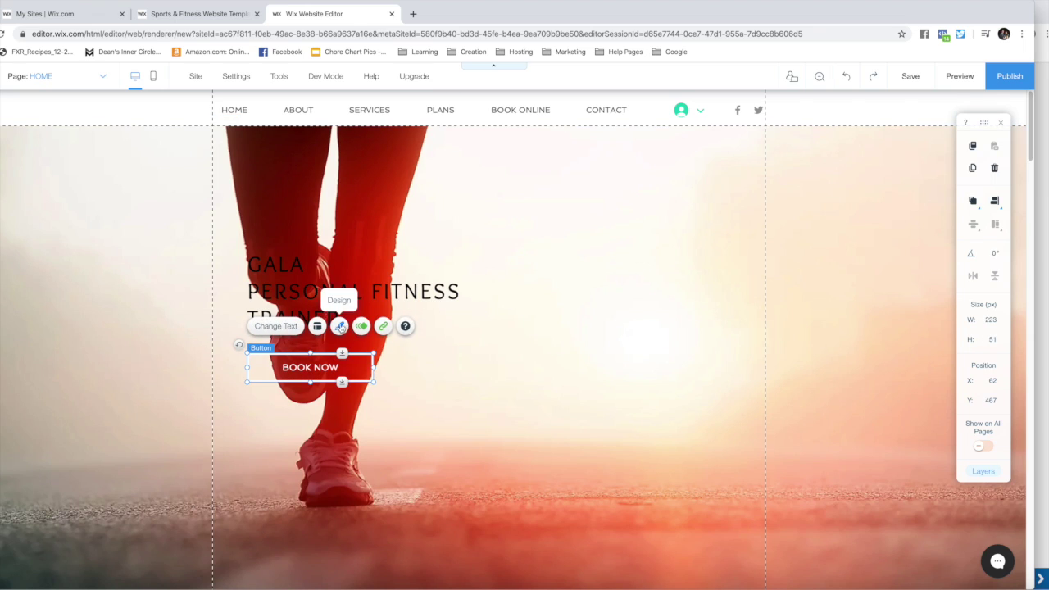
left_click(341, 327)
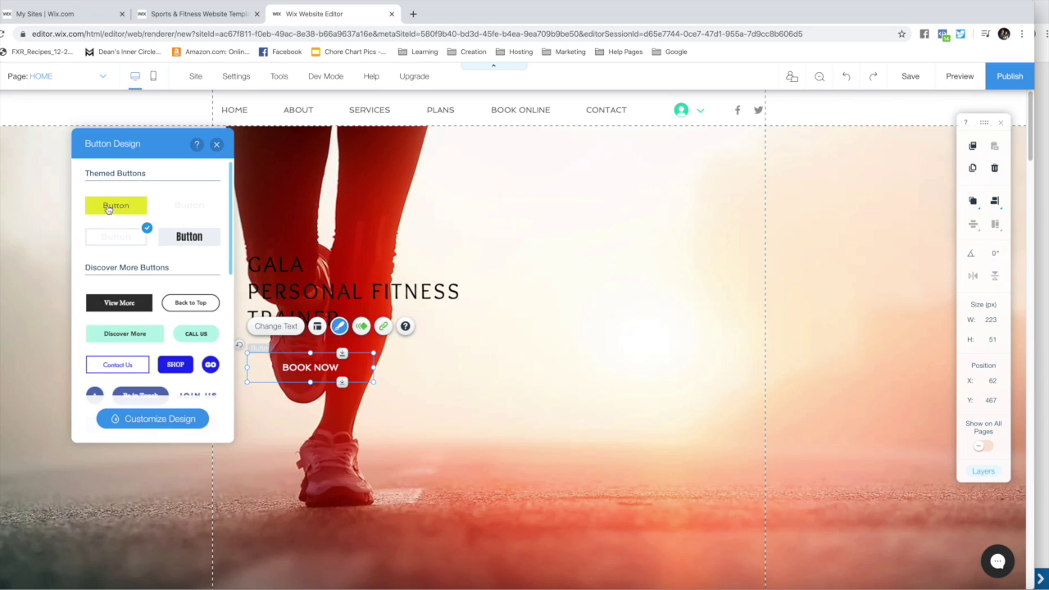
left_click(170, 420)
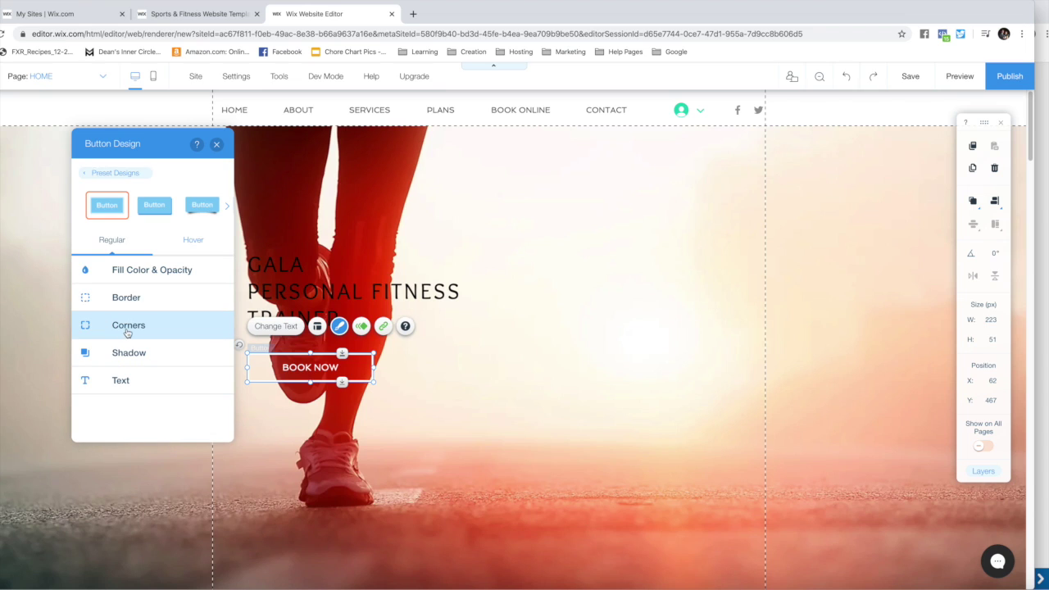
left_click(125, 386)
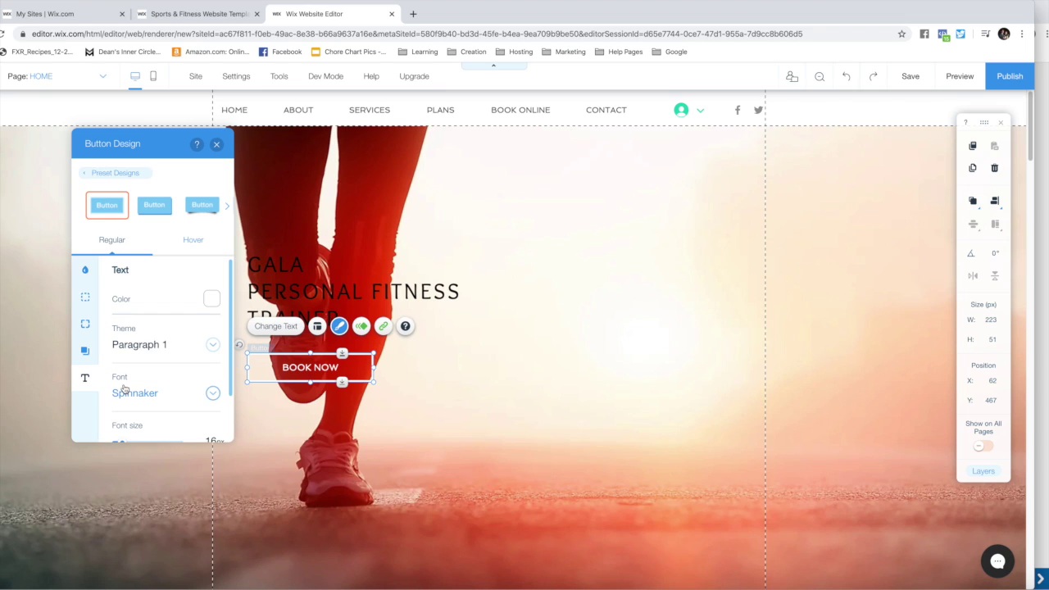
left_click(213, 301)
left_click(97, 326)
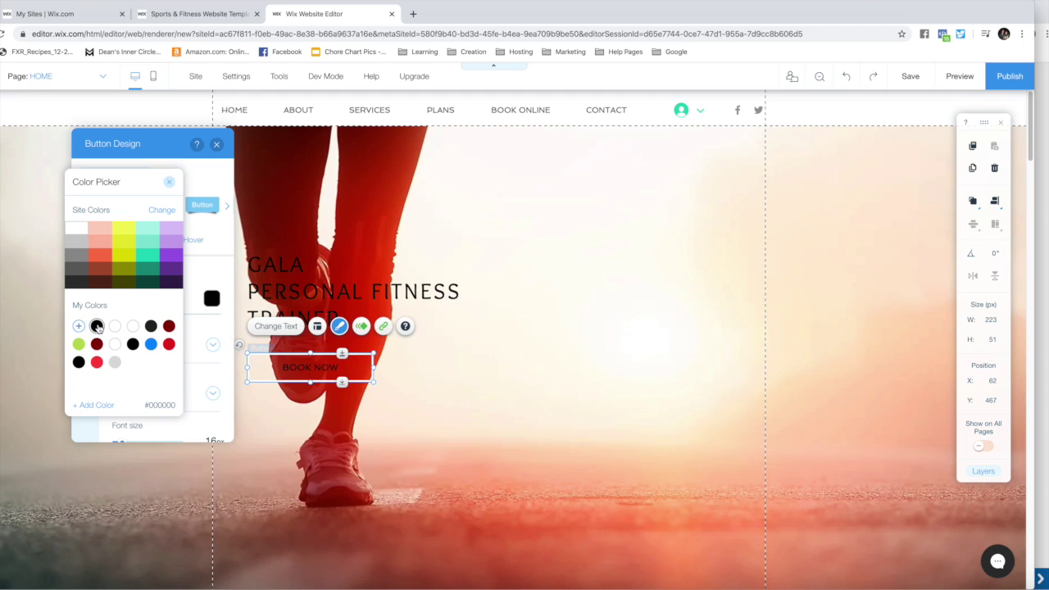
left_click(171, 183)
- Give the button a dark grey #303030 border, 2 px wide
scroll(177, 358, "down", 2)
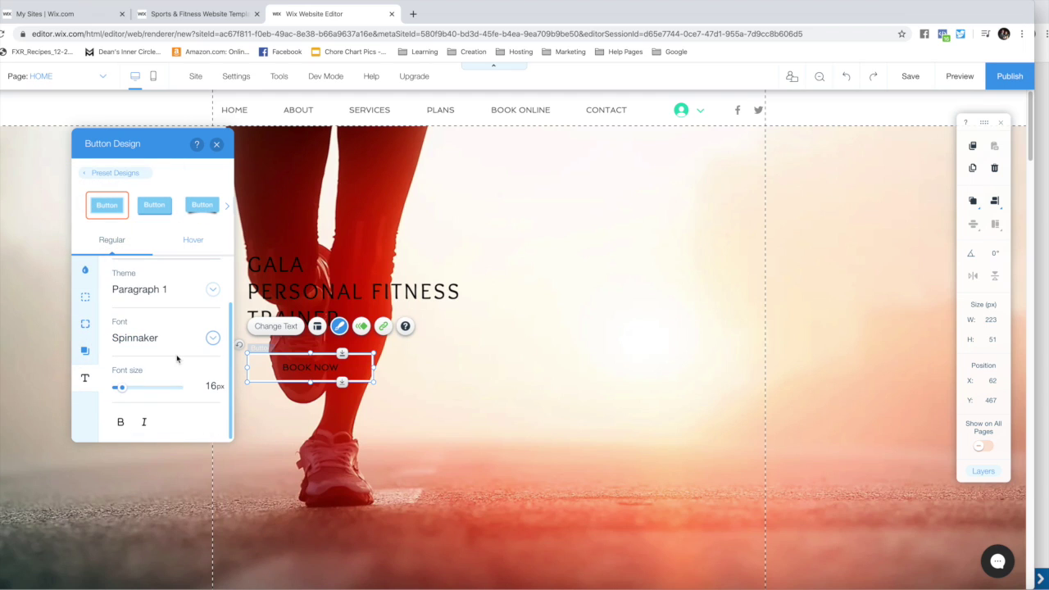
left_click(85, 298)
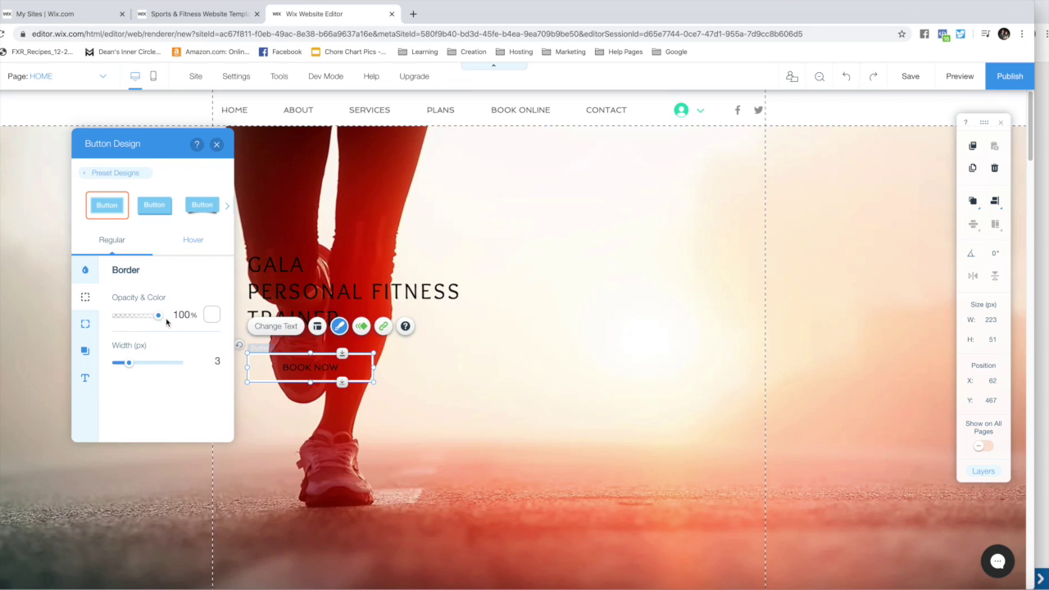
mouse_move(130, 365)
left_mouse_down()
mouse_move(188, 366)
mouse_move(128, 364)
left_mouse_up()
left_click(212, 317)
left_click(225, 431)
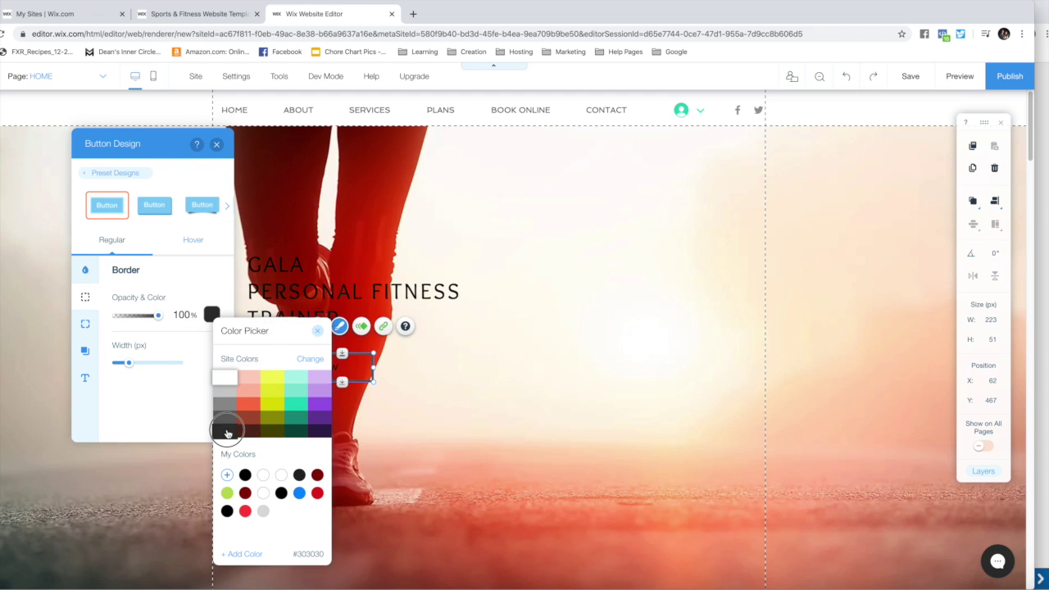
left_click(159, 364)
left_click_drag(135, 364, 175, 363)
mouse_move(160, 319)
left_mouse_down()
mouse_move(119, 320)
mouse_move(176, 320)
left_mouse_up()
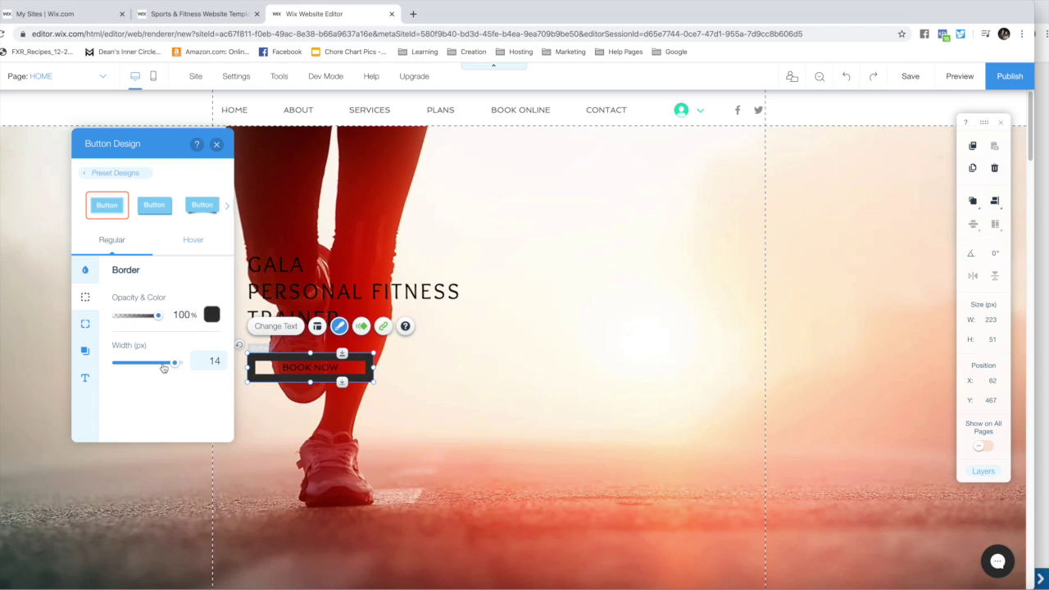
left_click_drag(176, 365, 125, 364)
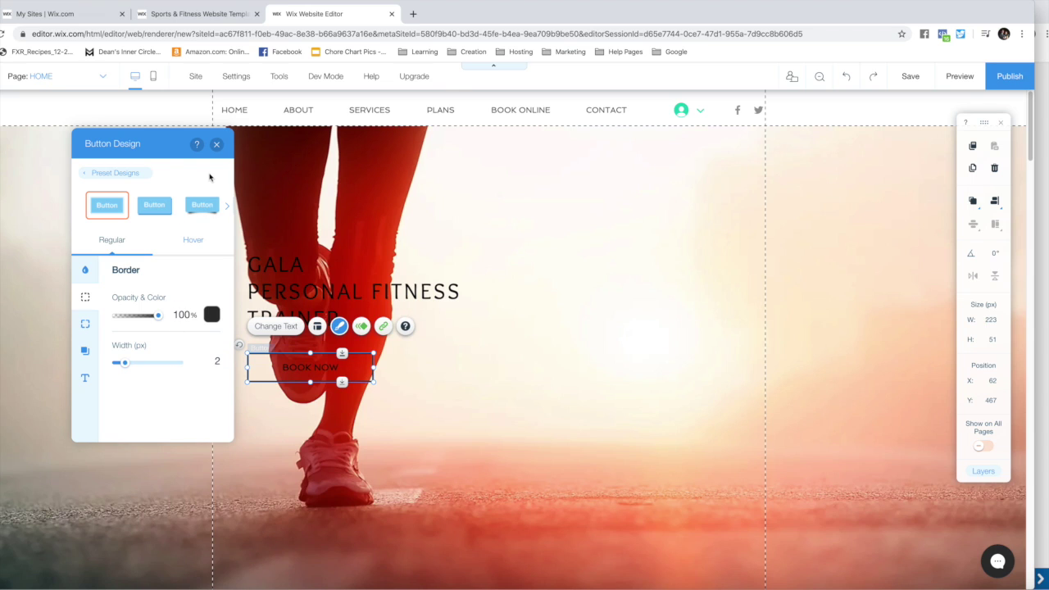
left_click(216, 144)
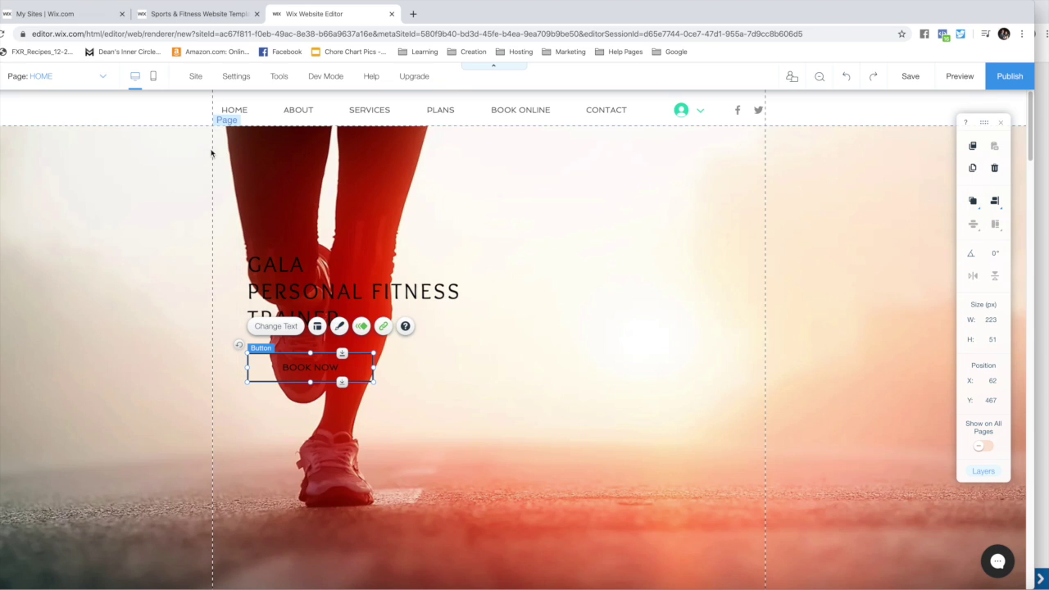
- Preview the site to confirm BOOK NOW jumps to About, then select the header navigation menu
left_click(580, 334)
scroll(653, 325, "down", 3)
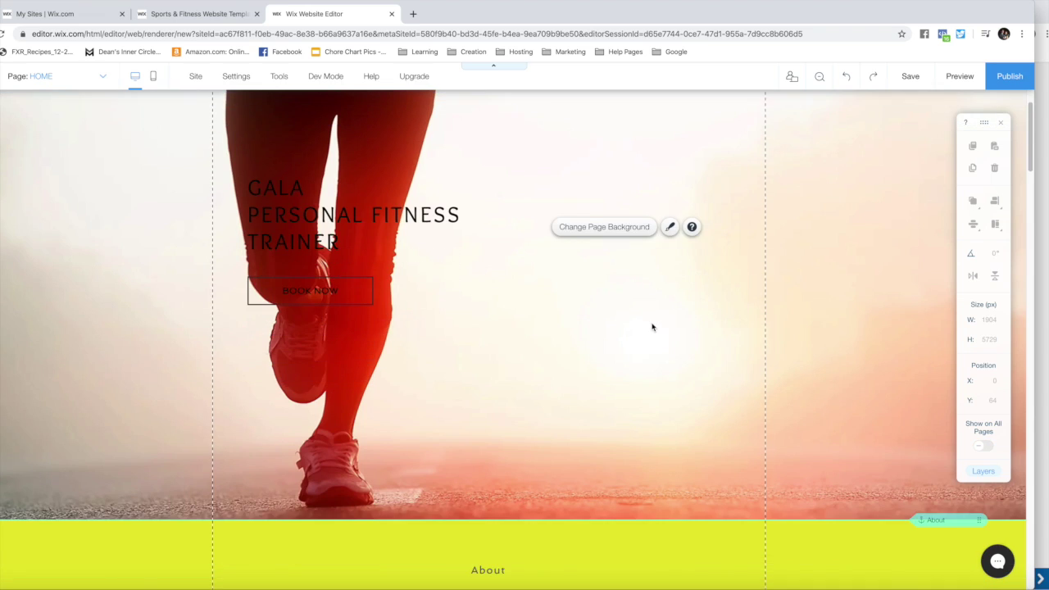
scroll(623, 327, "down", 2)
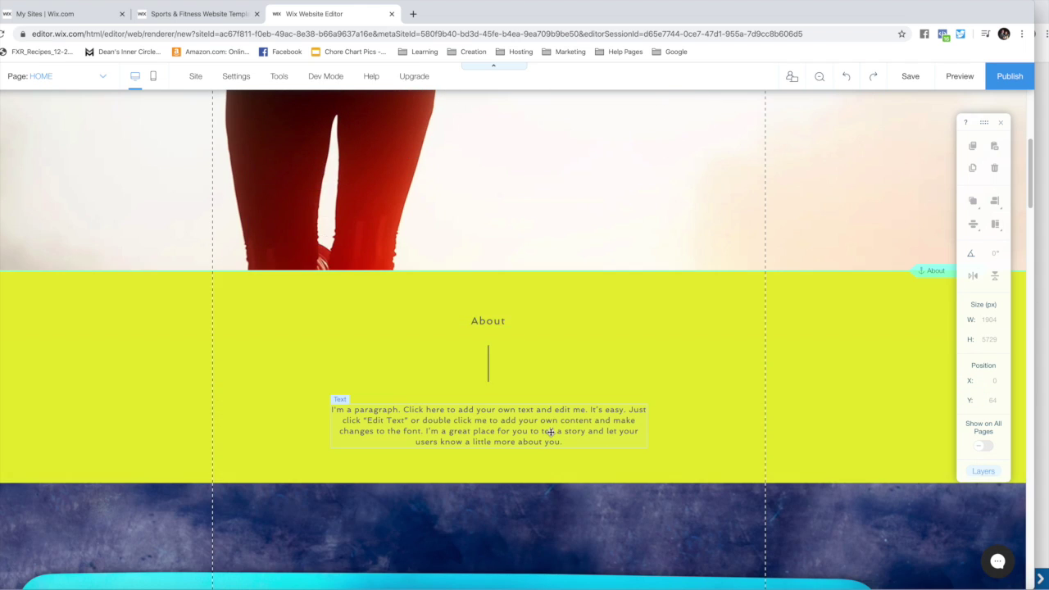
scroll(574, 423, "down", 2)
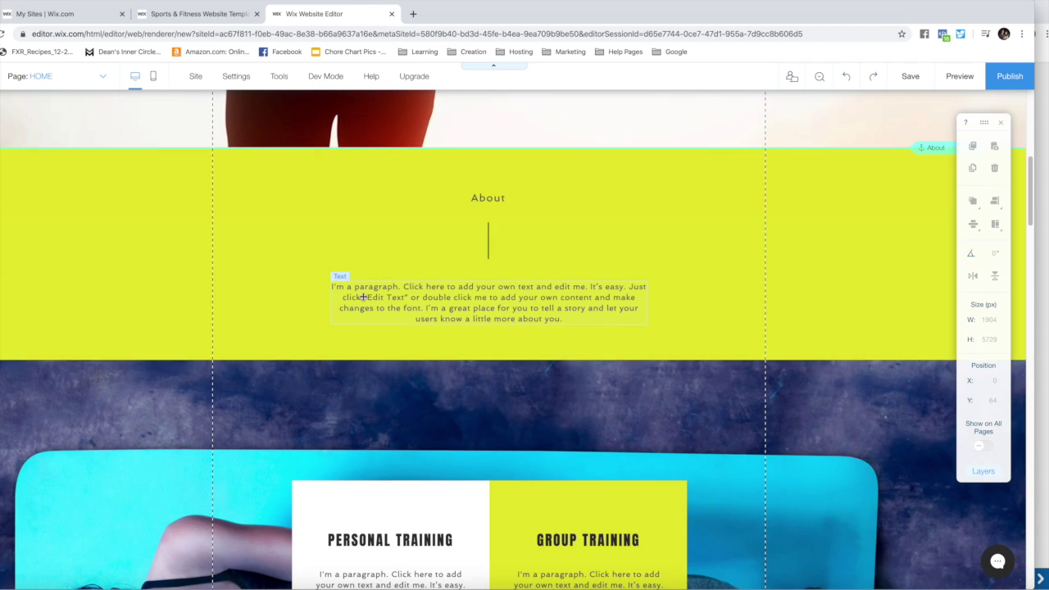
left_click(968, 76)
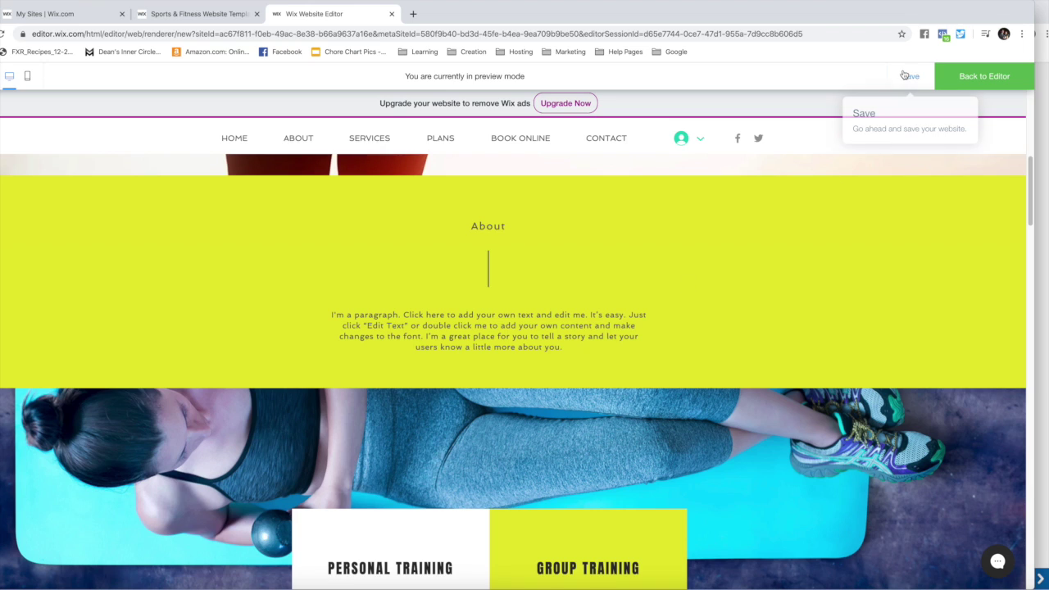
left_click(975, 75)
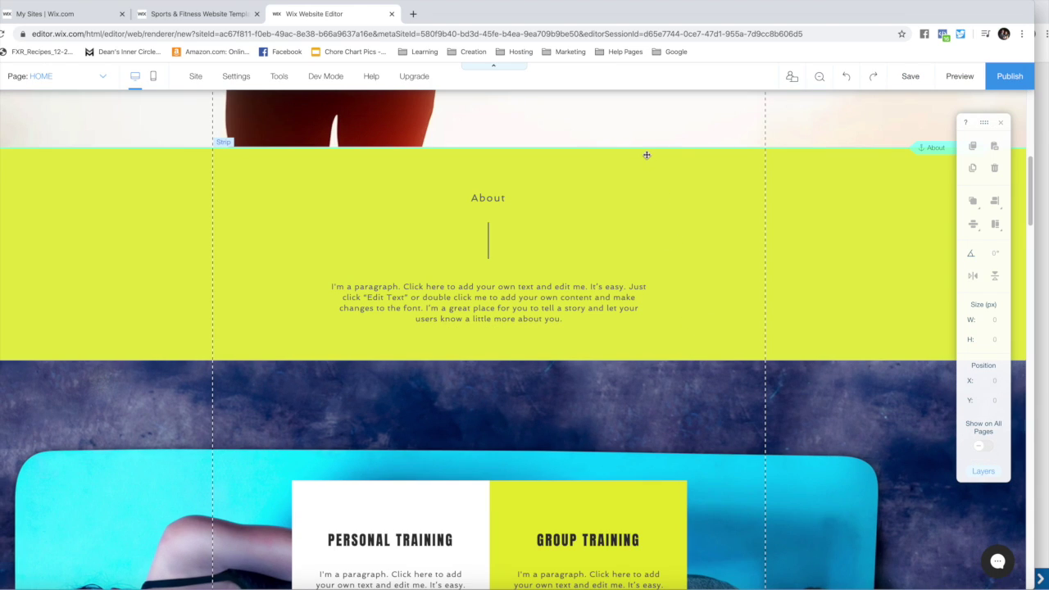
scroll(96, 222, "up", 6)
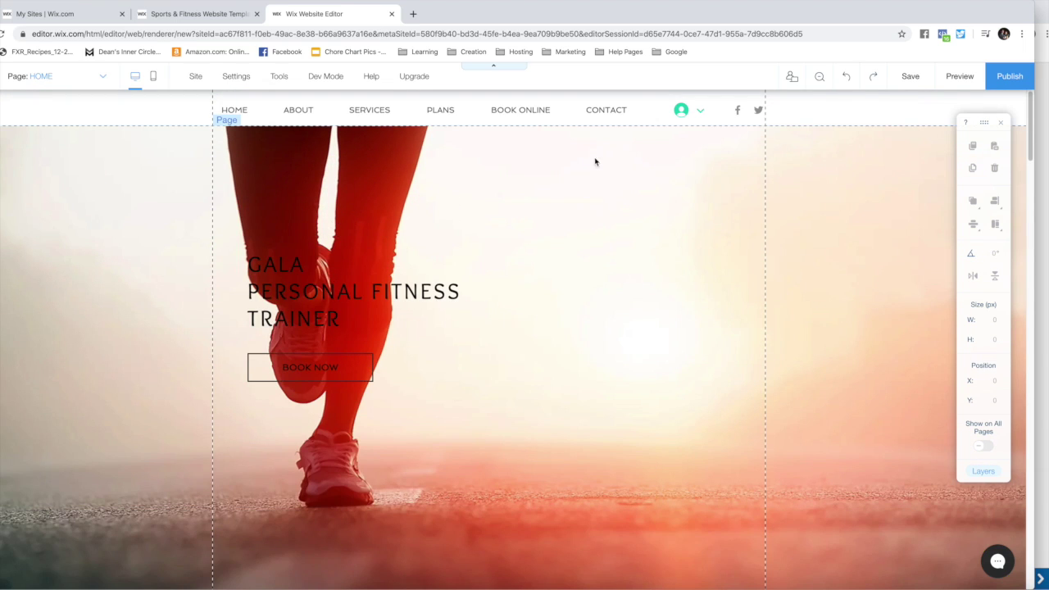
left_click(611, 109)
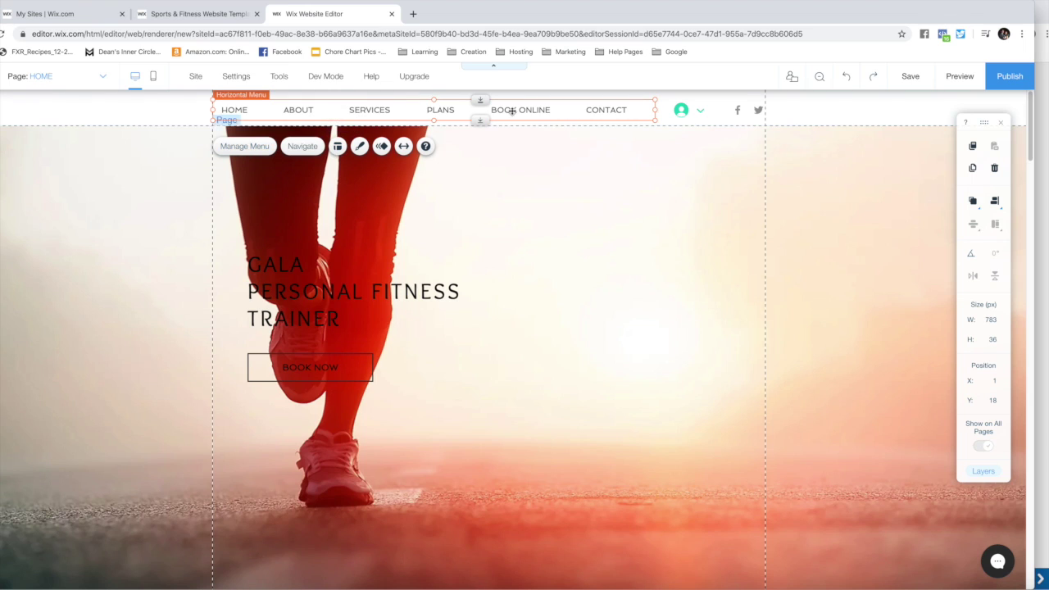
- Hide PLANS in Manage Menu, leaving About, Services, Book Online and Contact in the navigation
left_click(243, 149)
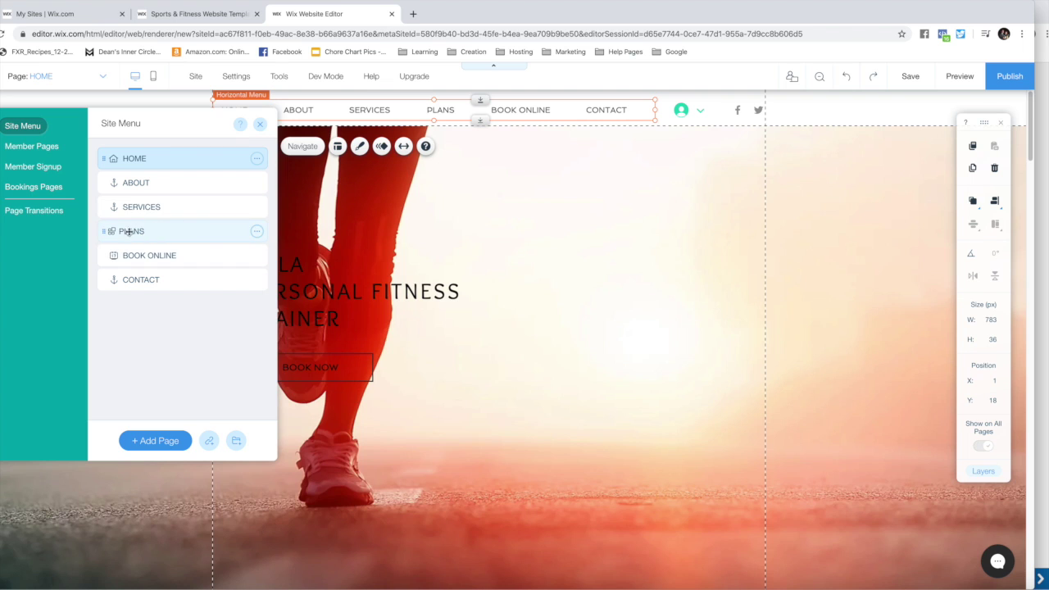
left_click(258, 232)
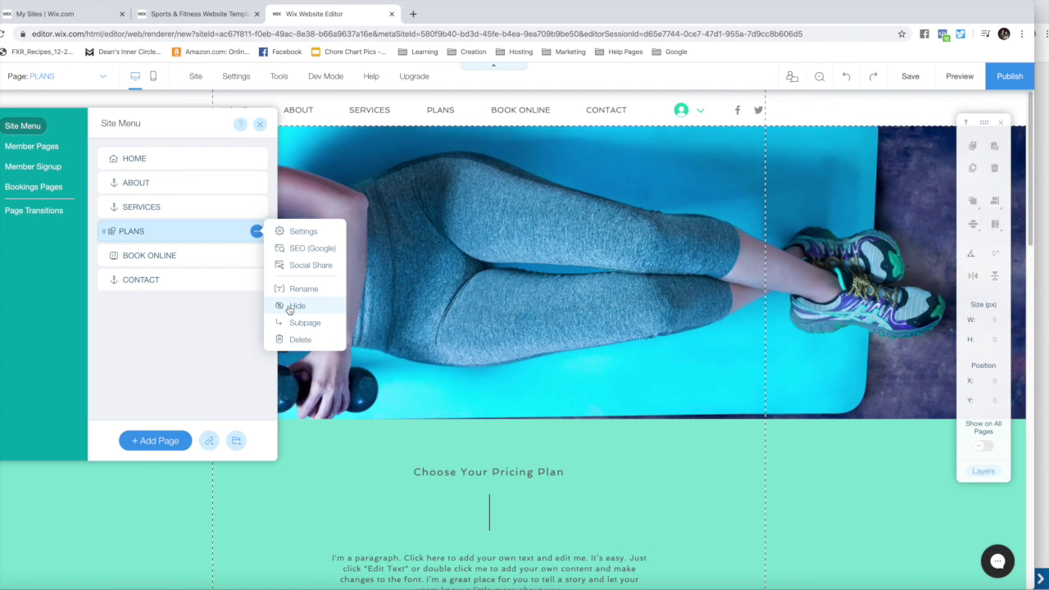
left_click(290, 306)
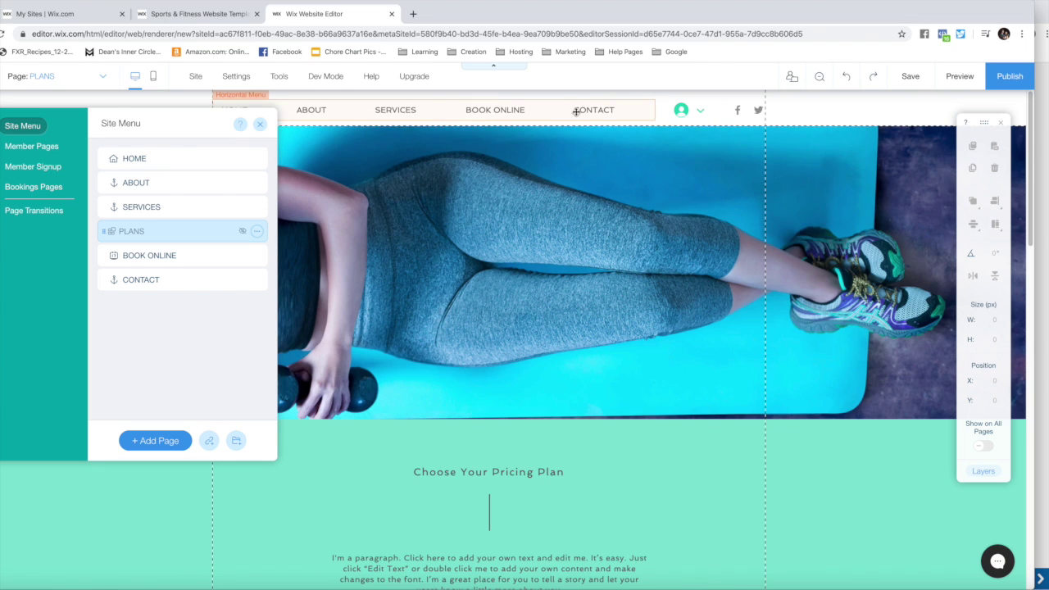
left_click(258, 232)
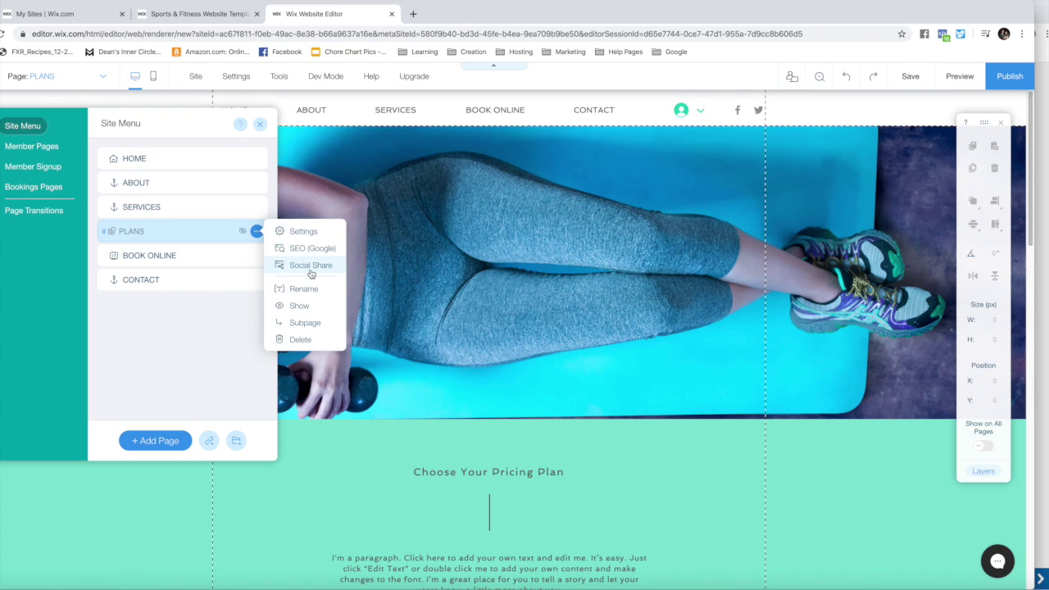
- In the PLANS page's SEO settings, replace the plans-pricing slug with plans
left_click(309, 250)
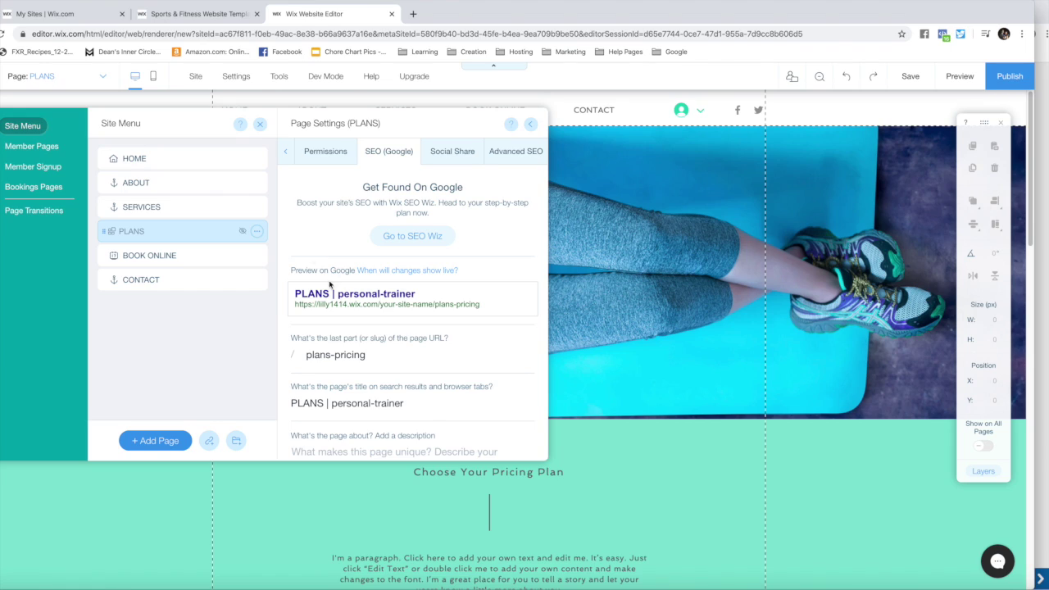
left_click(351, 357)
left_click(406, 356)
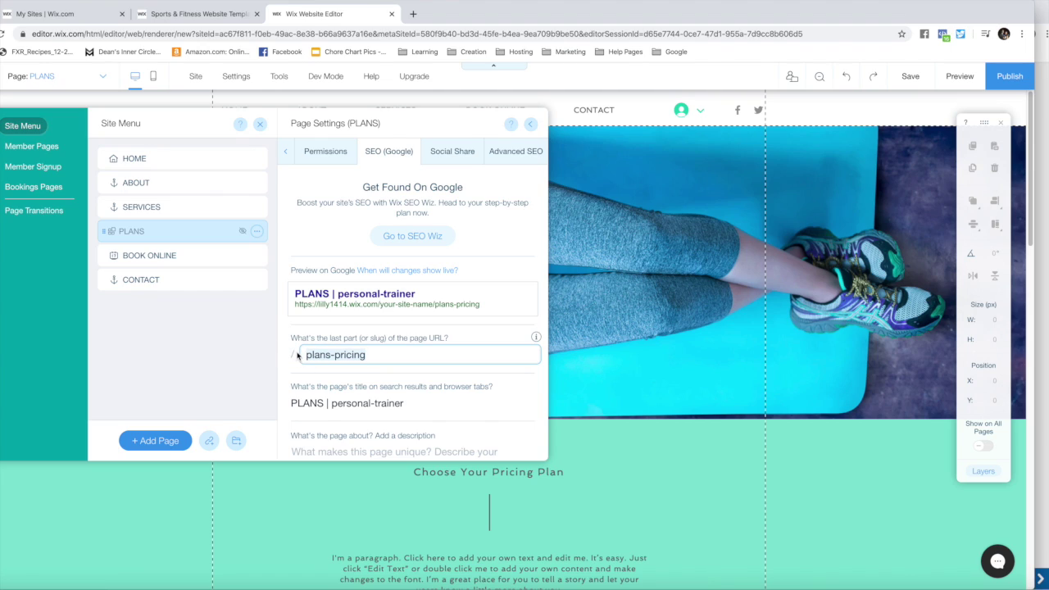
key("ctrl+a")
type("PLAN")
key("BackSpace")
key("BackSpace")
key("BackSpace")
type("lans")
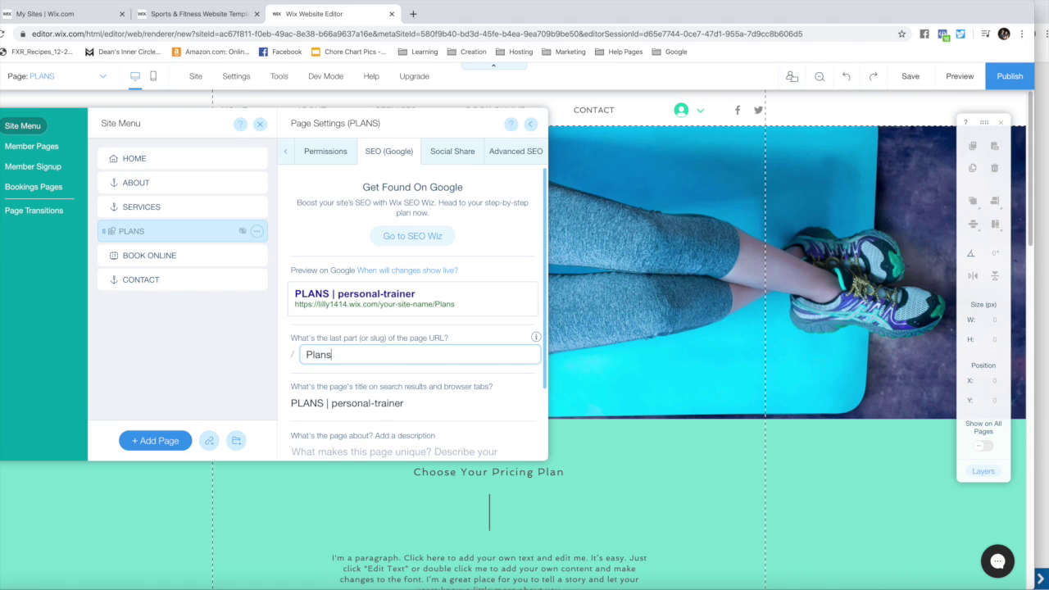
scroll(319, 403, "down", 2)
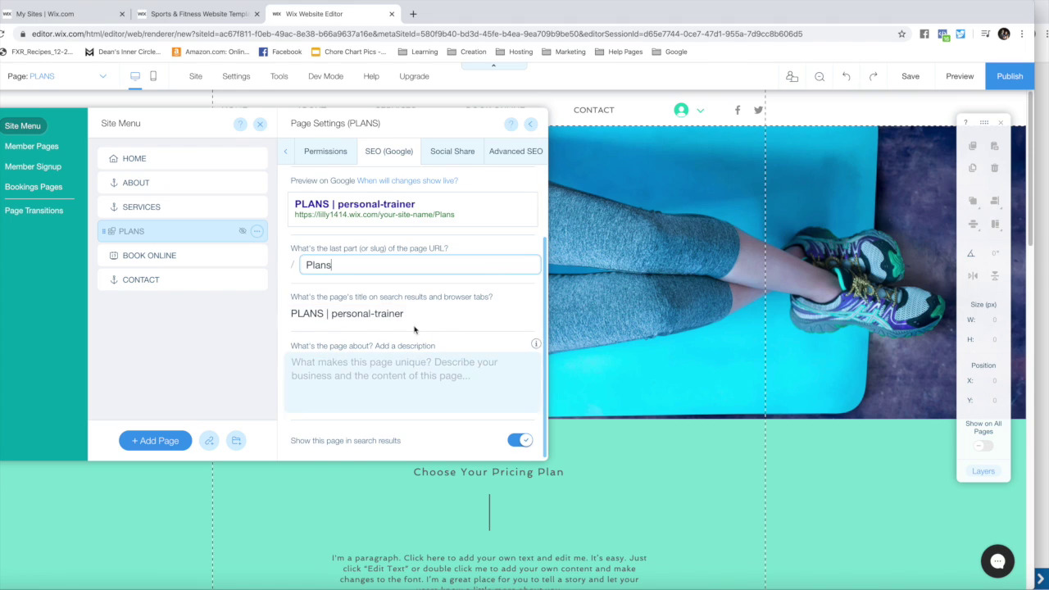
left_click(463, 218)
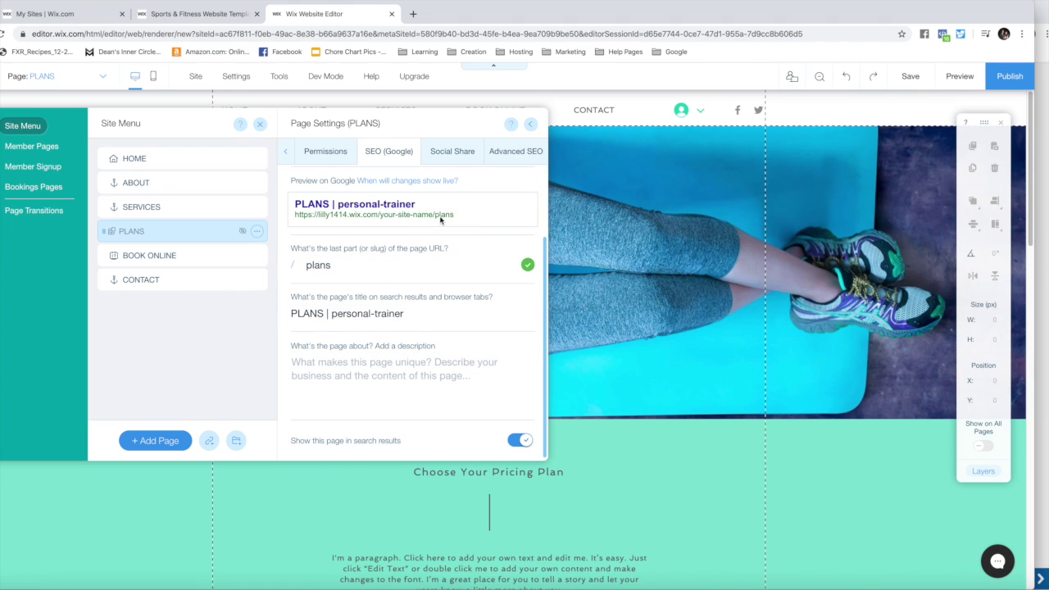
- Try longer slugs like plansformysite, then restore 'plans' and close Page Settings
left_click(350, 264)
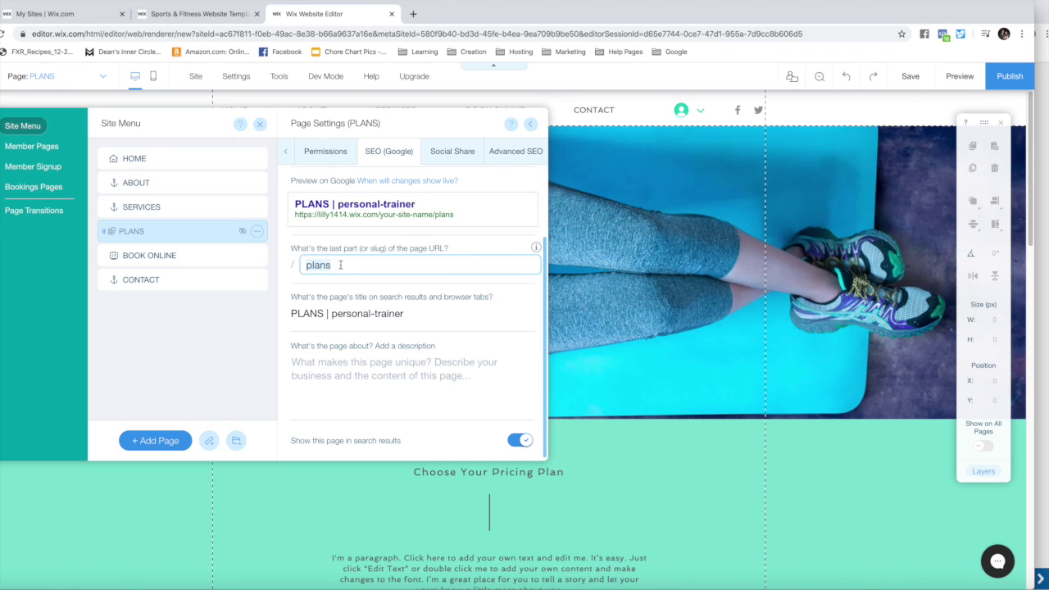
type("formysite")
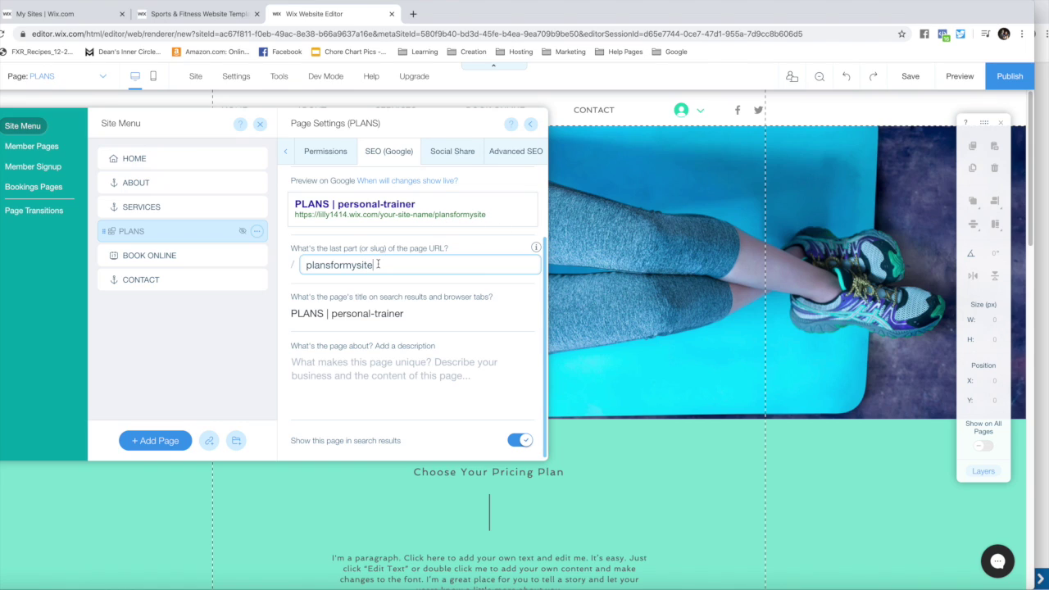
left_click_drag(378, 267, 290, 264)
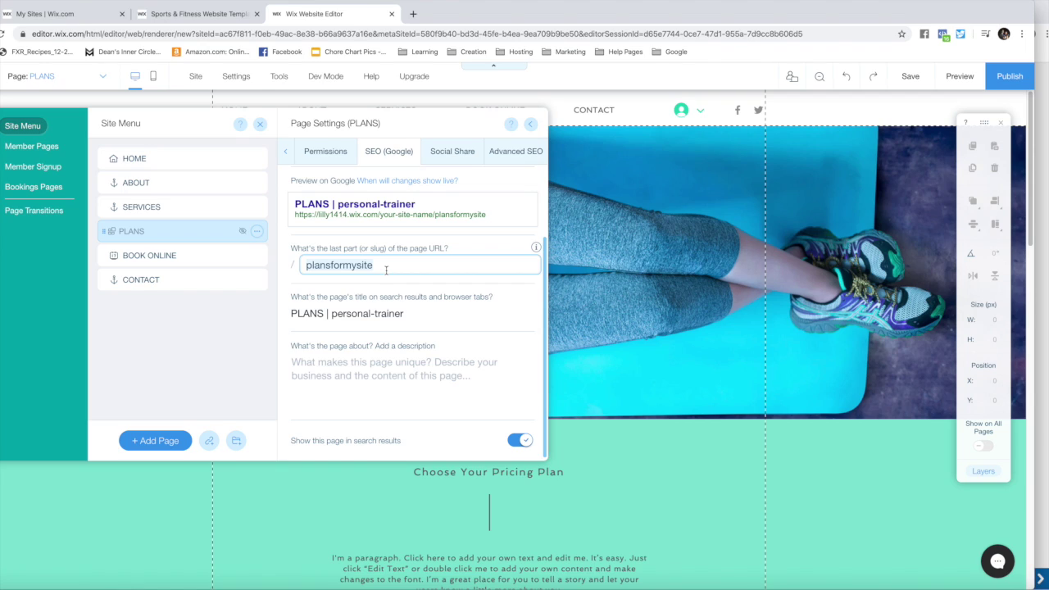
type("sararudinssite")
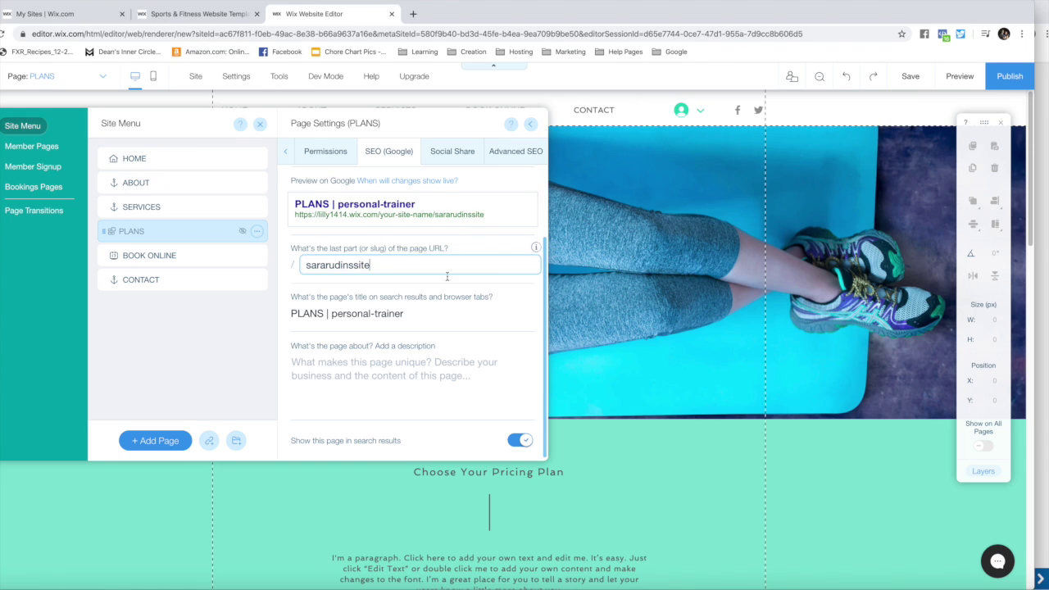
key("ctrl+a")
type("plans")
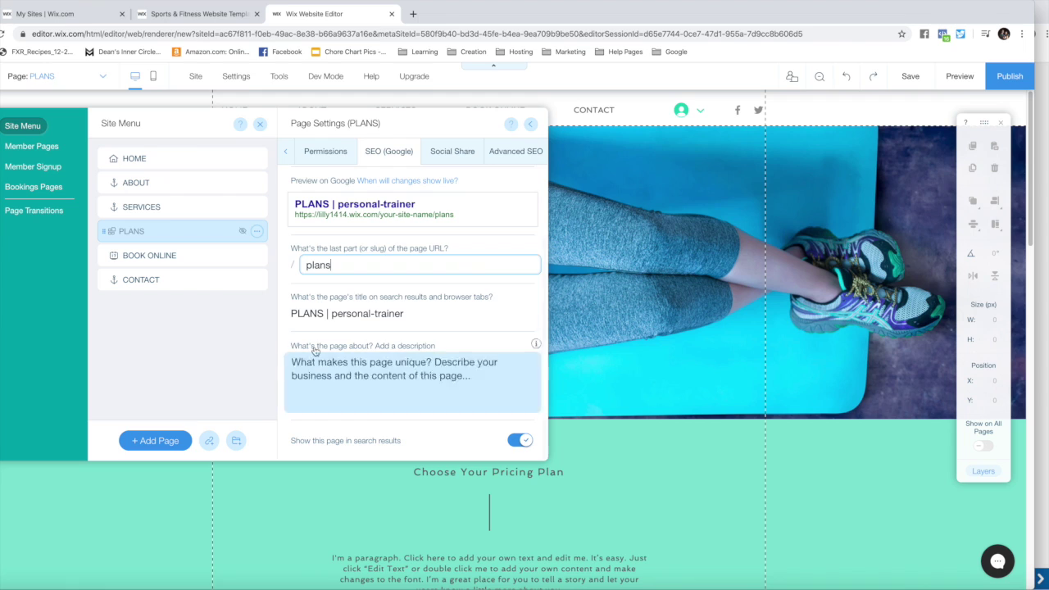
left_click(530, 123)
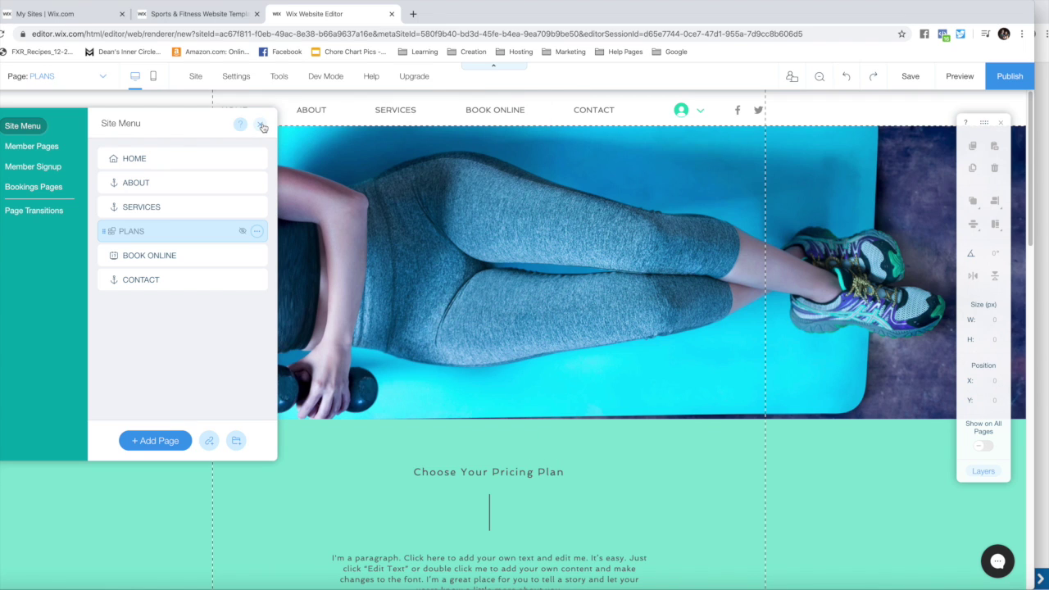
- Switch to the mobile view and set the mobile header to scroll with the page
left_click(258, 124)
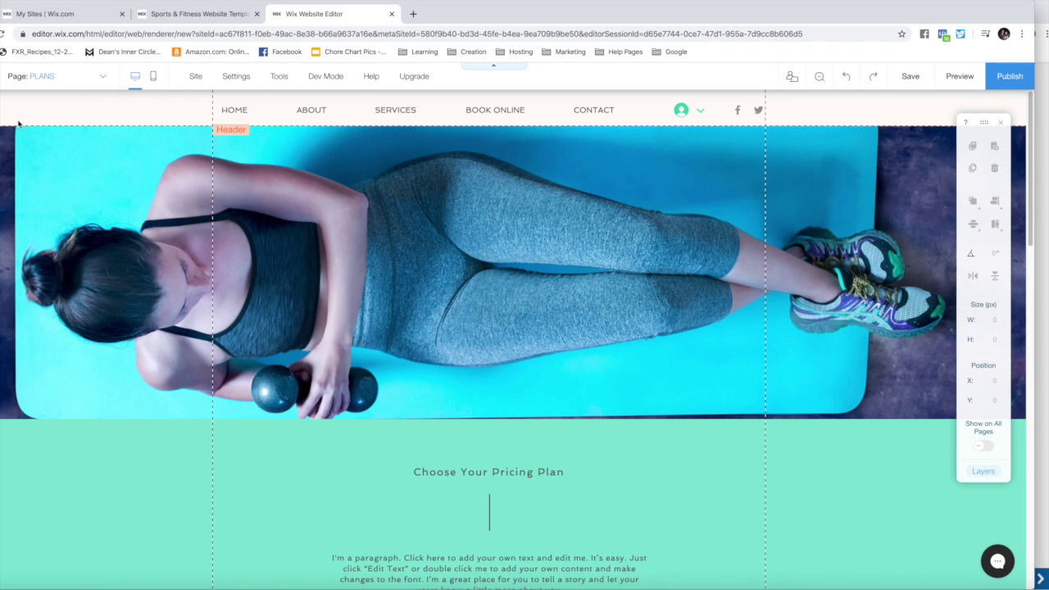
left_click(156, 78)
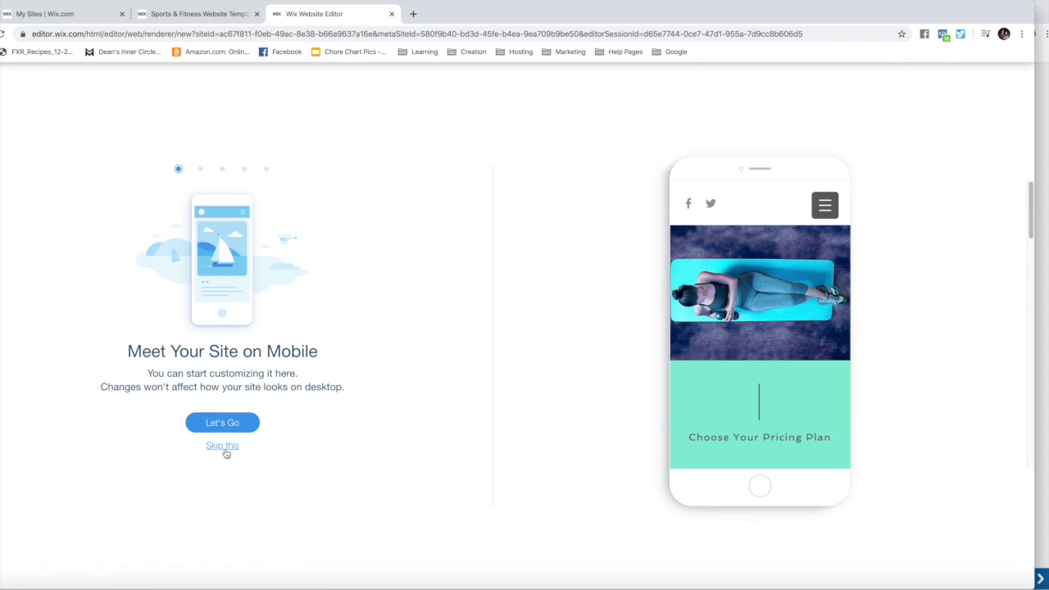
left_click(232, 423)
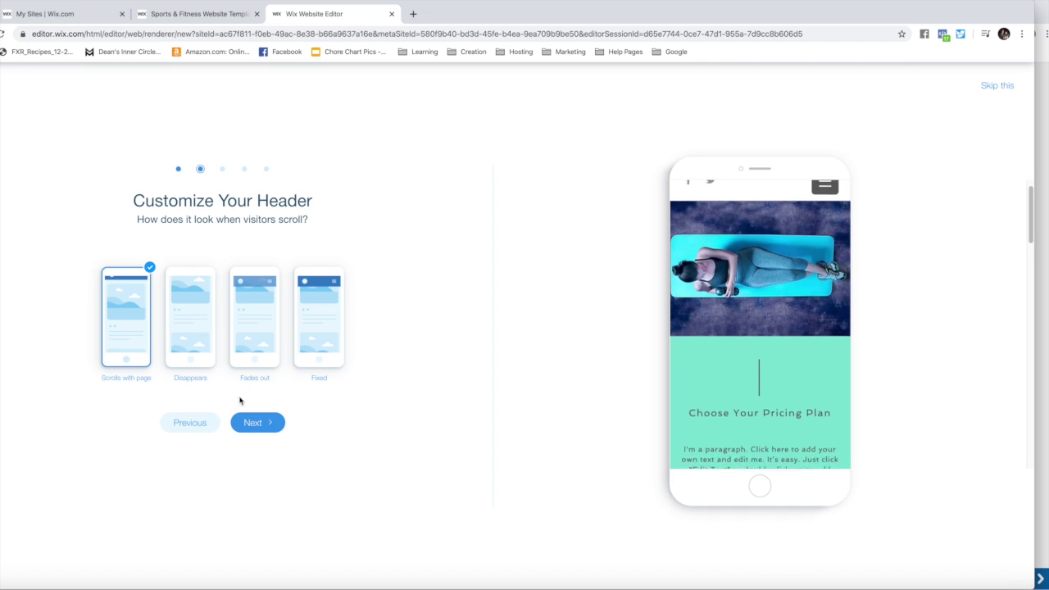
left_click(200, 313)
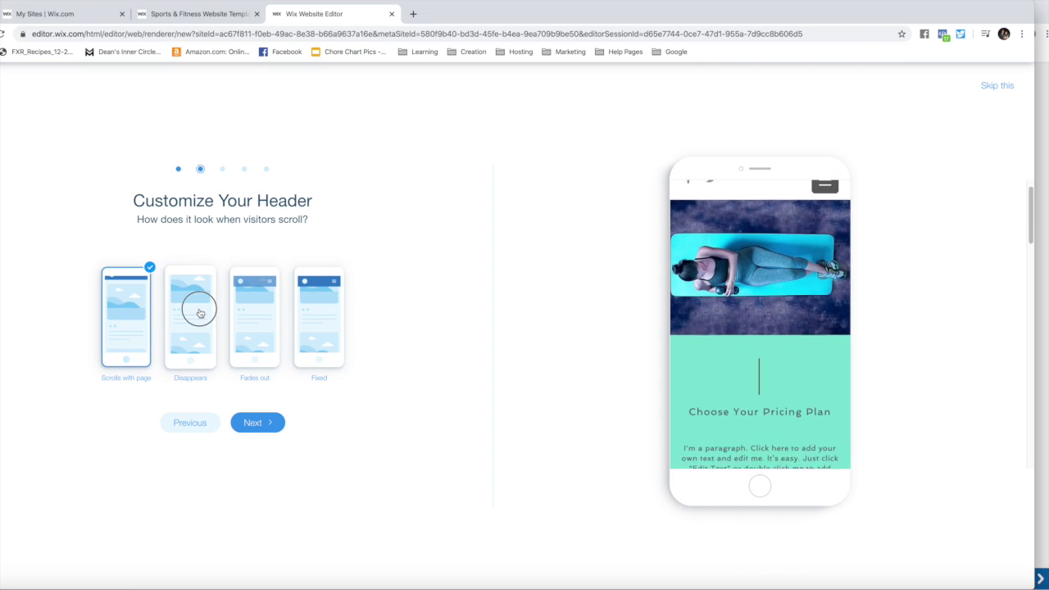
left_click(257, 310)
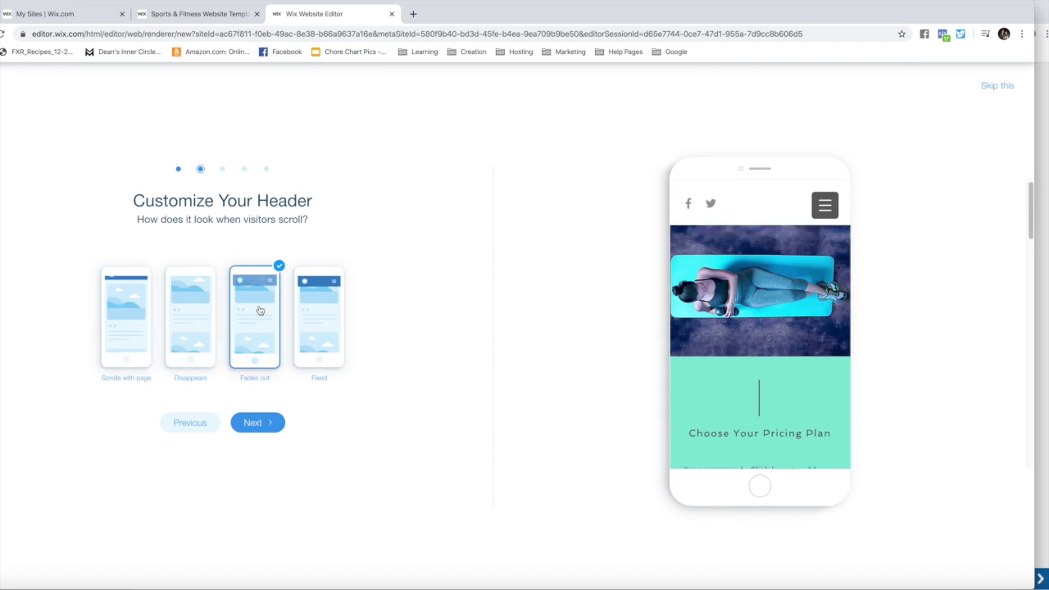
left_click(327, 316)
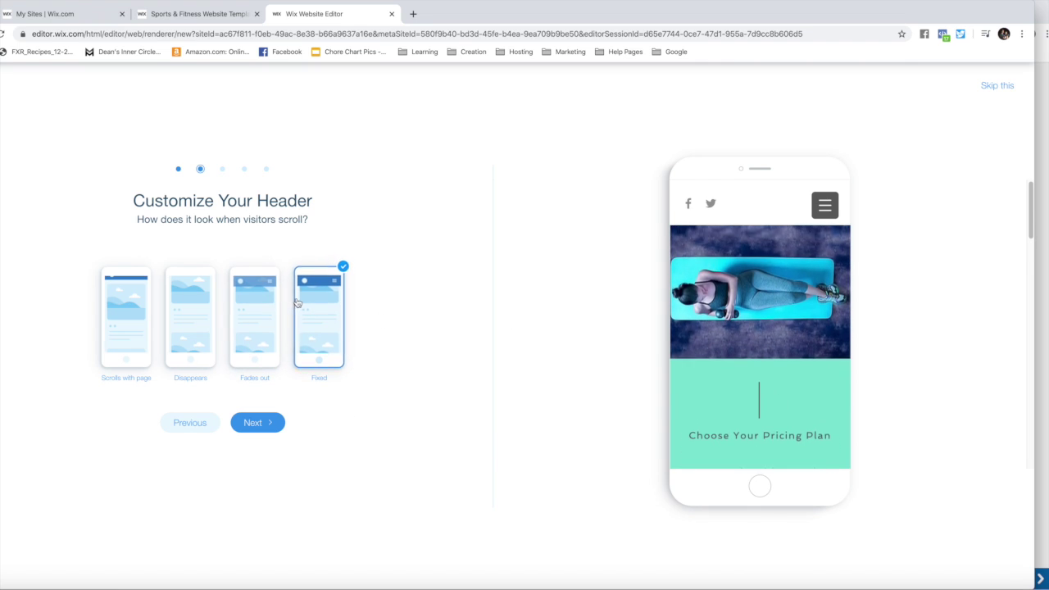
left_click(127, 315)
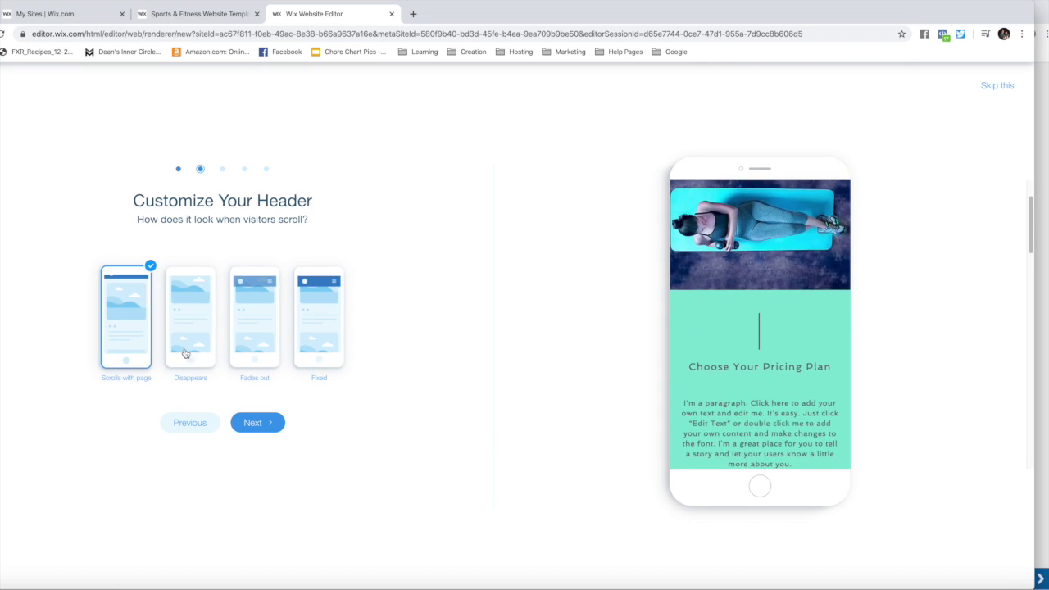
left_click(271, 424)
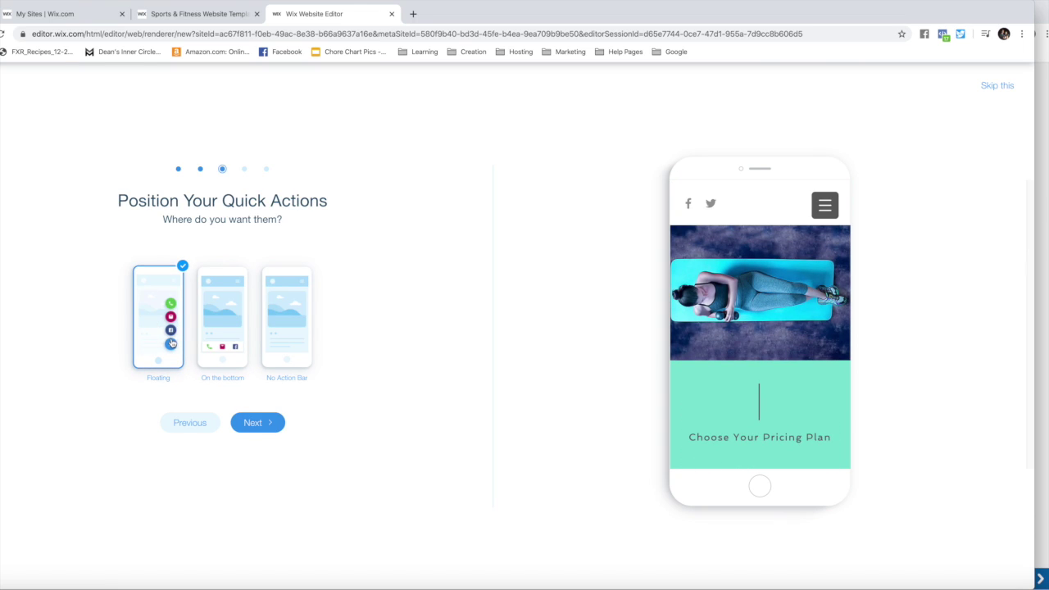
- Make the quick actions a floating group, add a back-to-top button, and enter the mobile editor
left_click(220, 328)
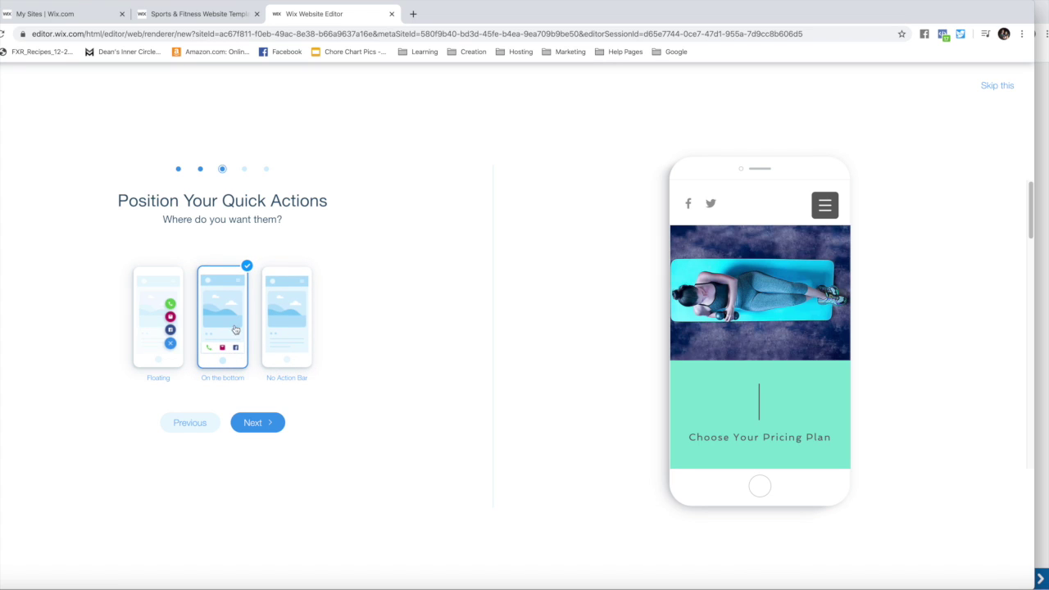
left_click(290, 306)
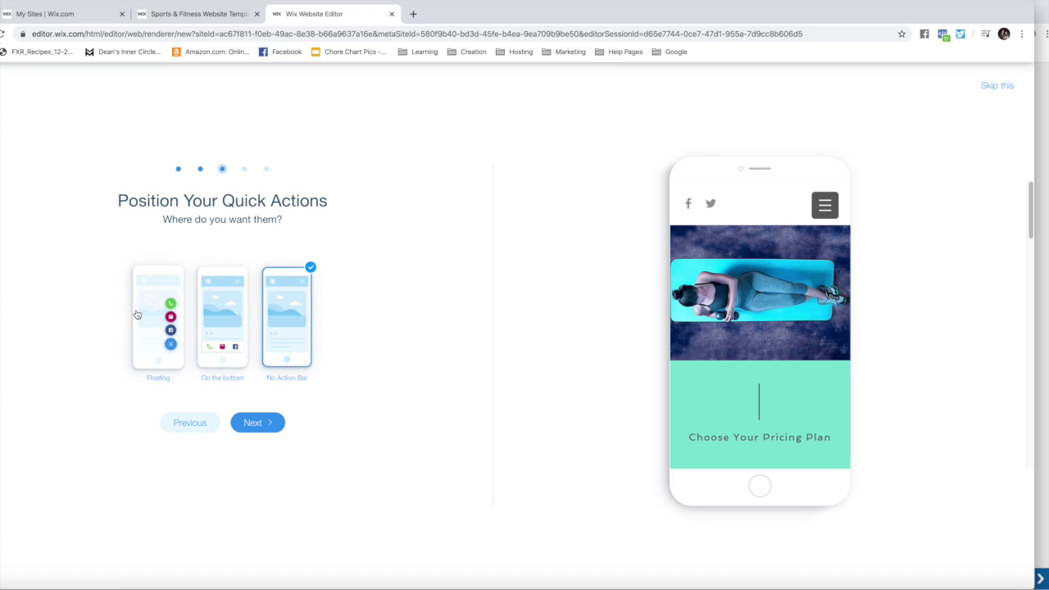
left_click(161, 307)
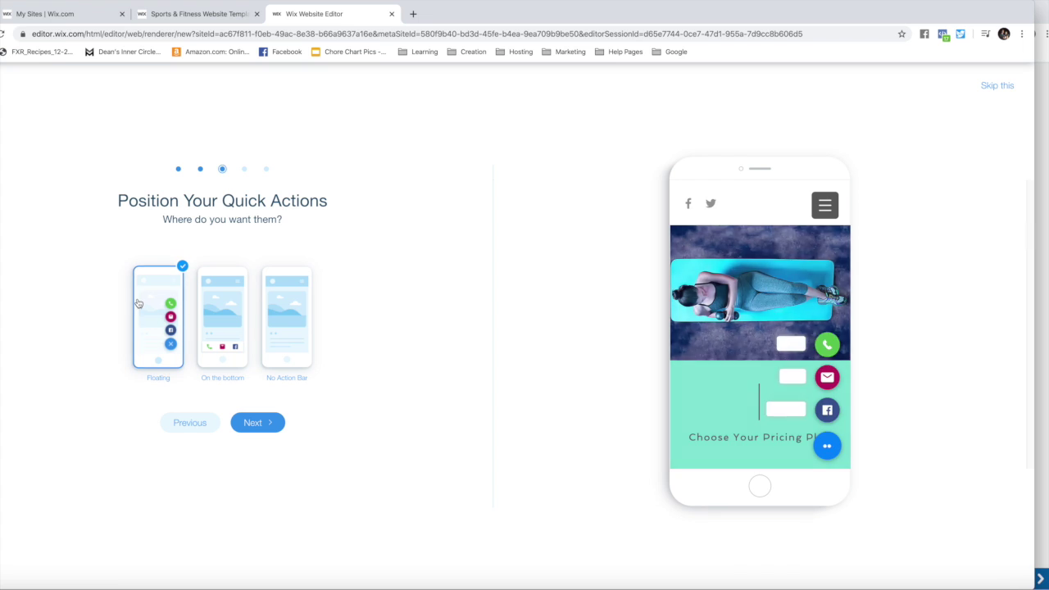
left_click(263, 424)
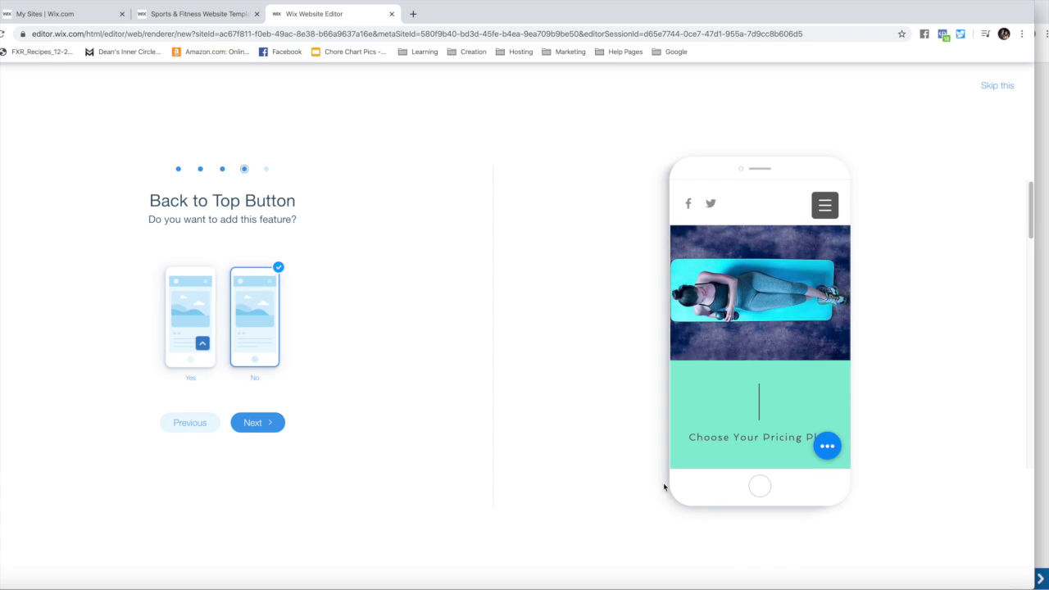
left_click(188, 320)
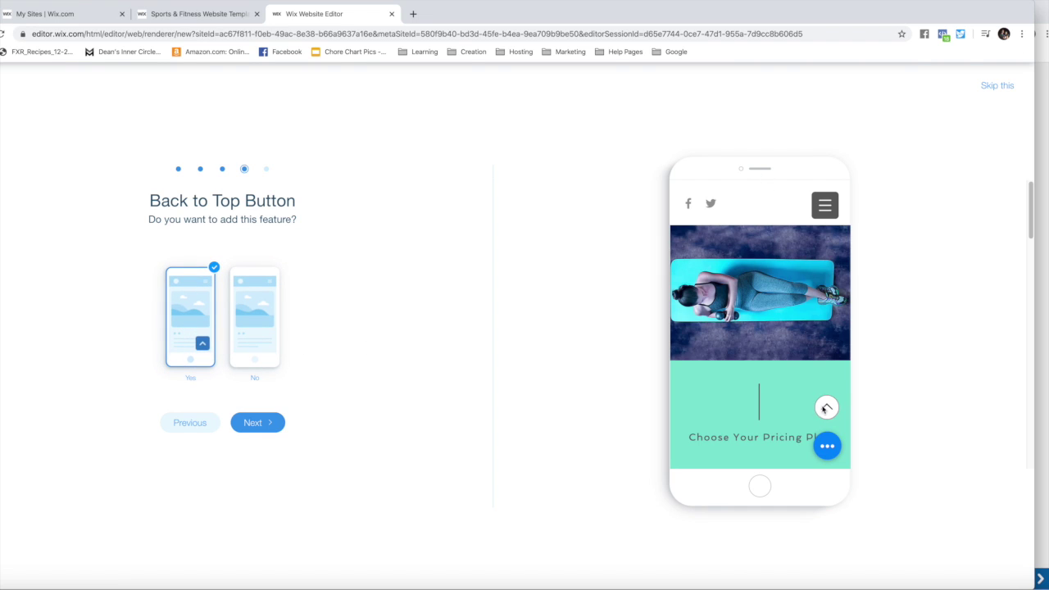
left_click(269, 423)
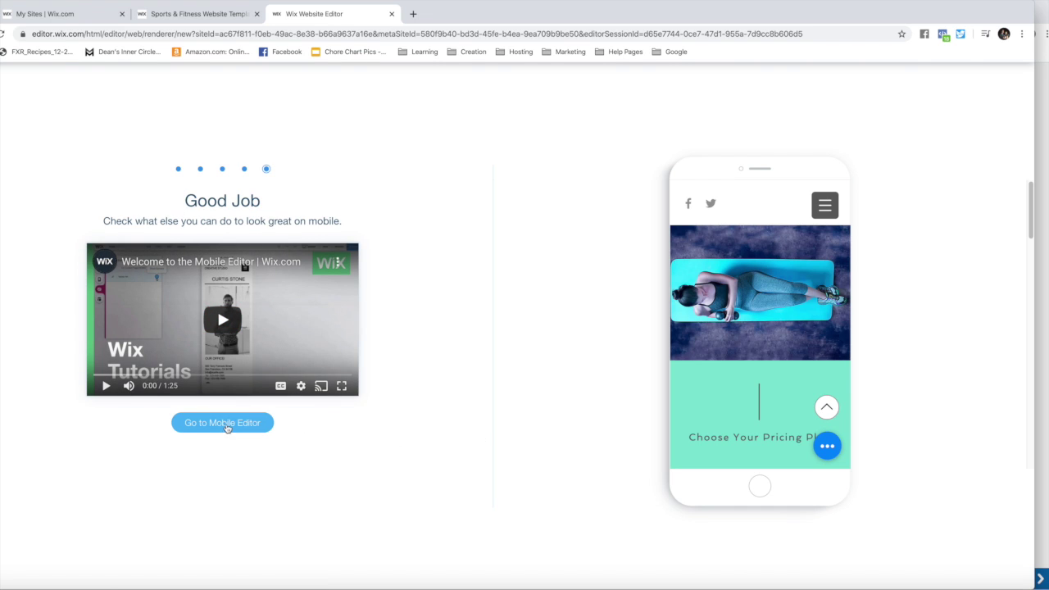
left_click(236, 424)
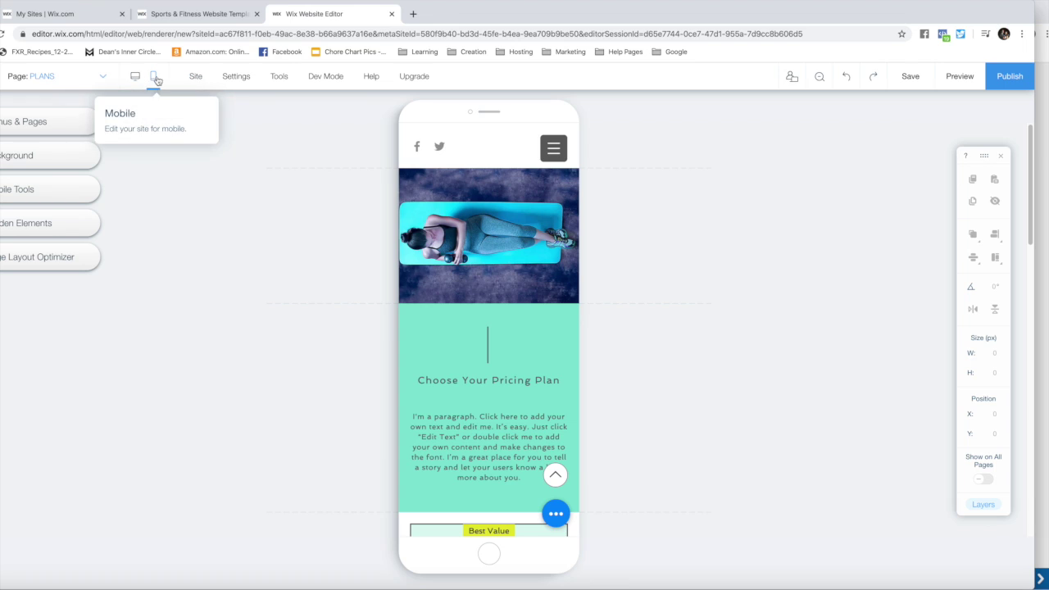
left_click(964, 76)
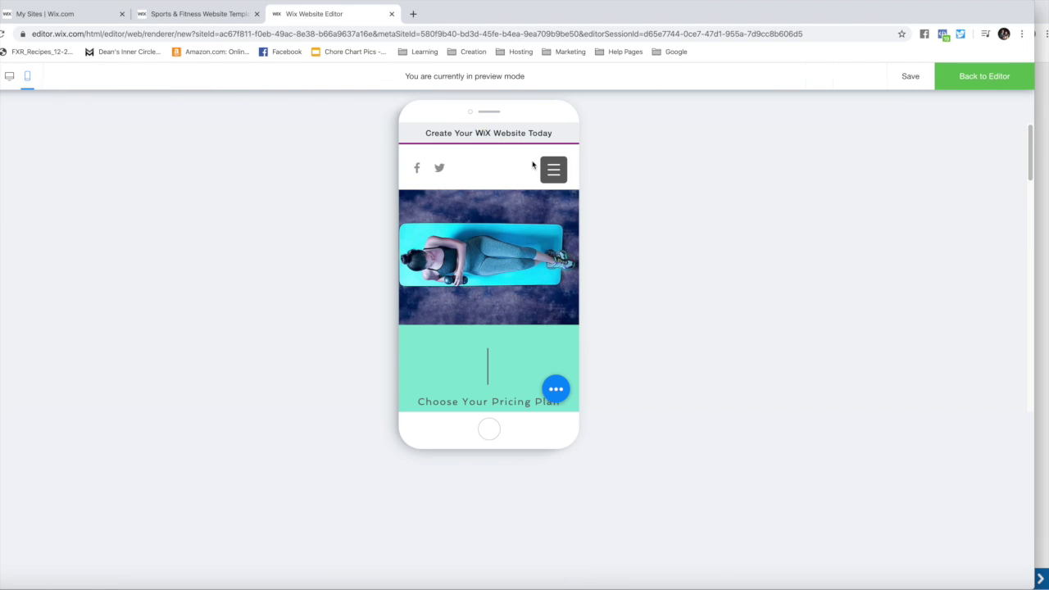
scroll(526, 339, "down", 5)
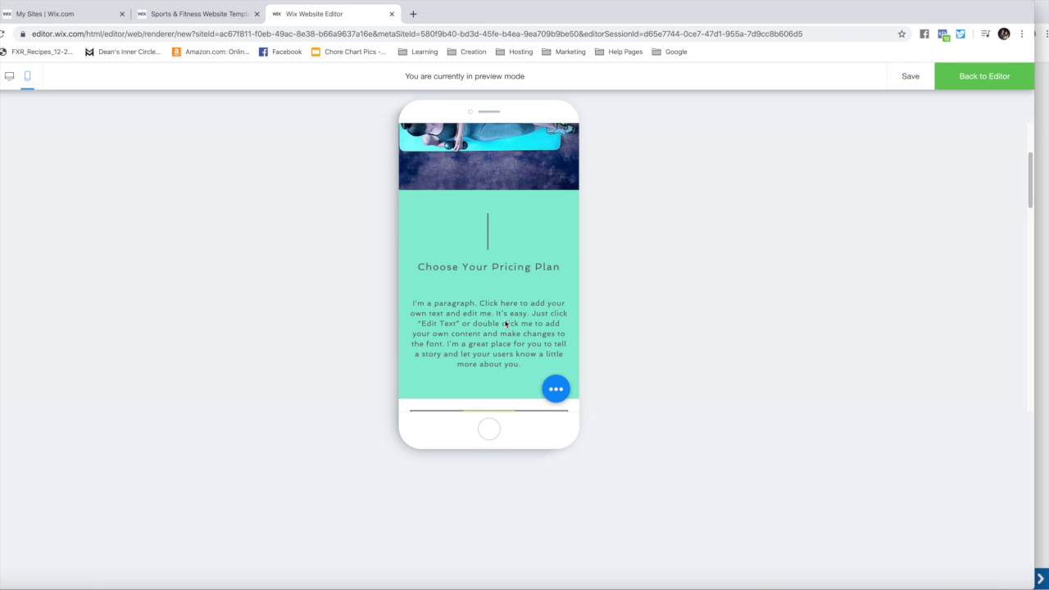
scroll(505, 325, "down", 7)
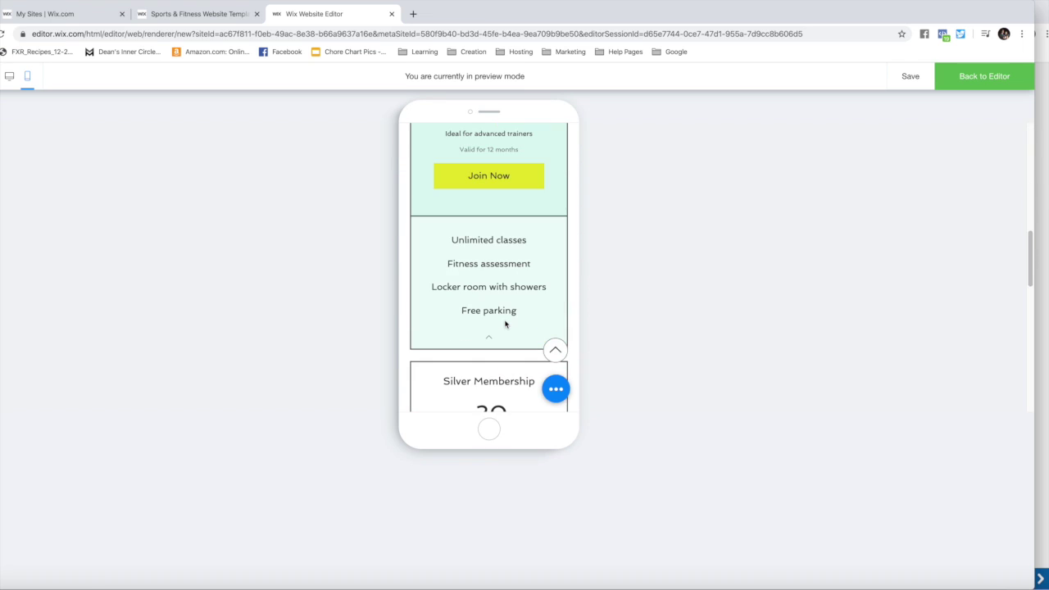
scroll(505, 325, "up", 3)
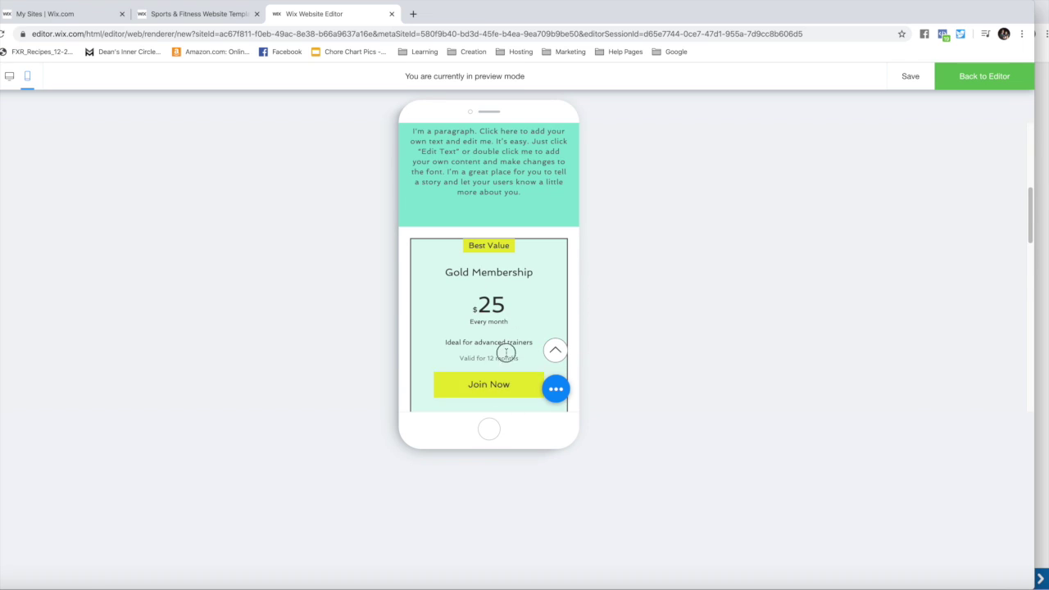
left_click(11, 78)
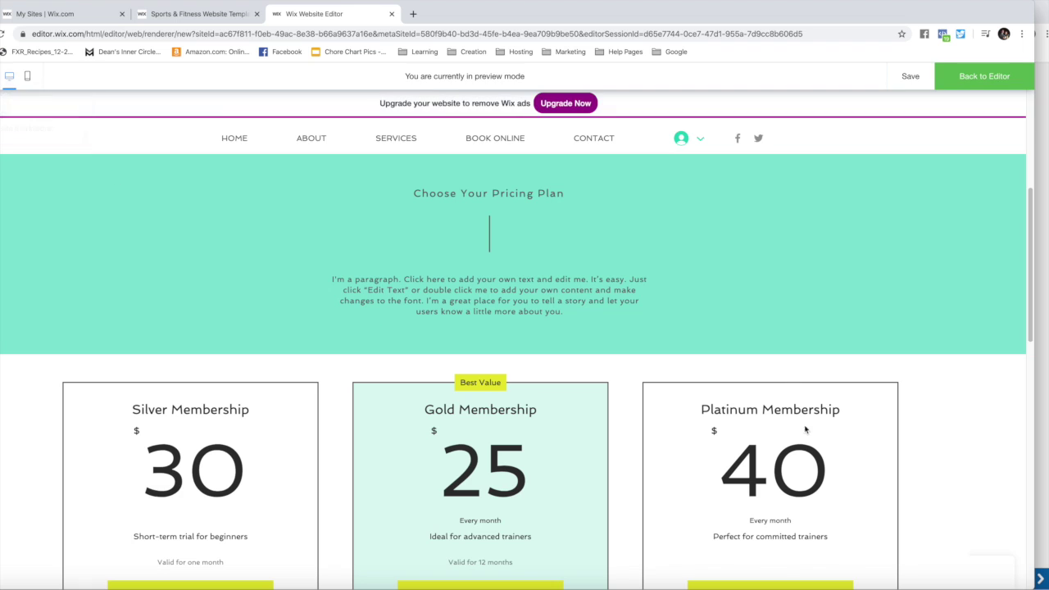
scroll(825, 396, "down", 4)
scroll(829, 412, "down", 2)
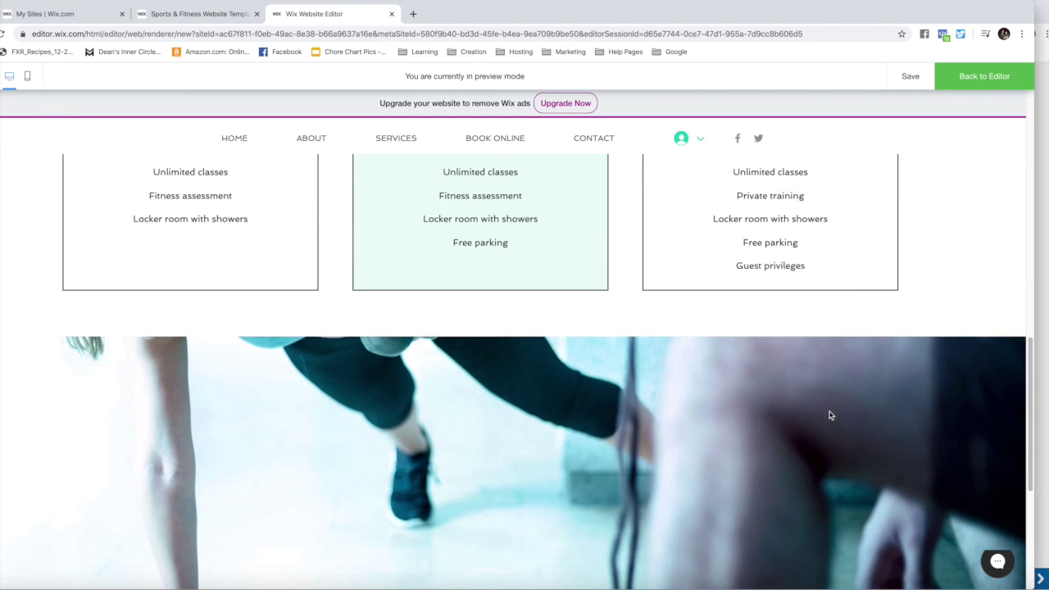
scroll(827, 409, "up", 5)
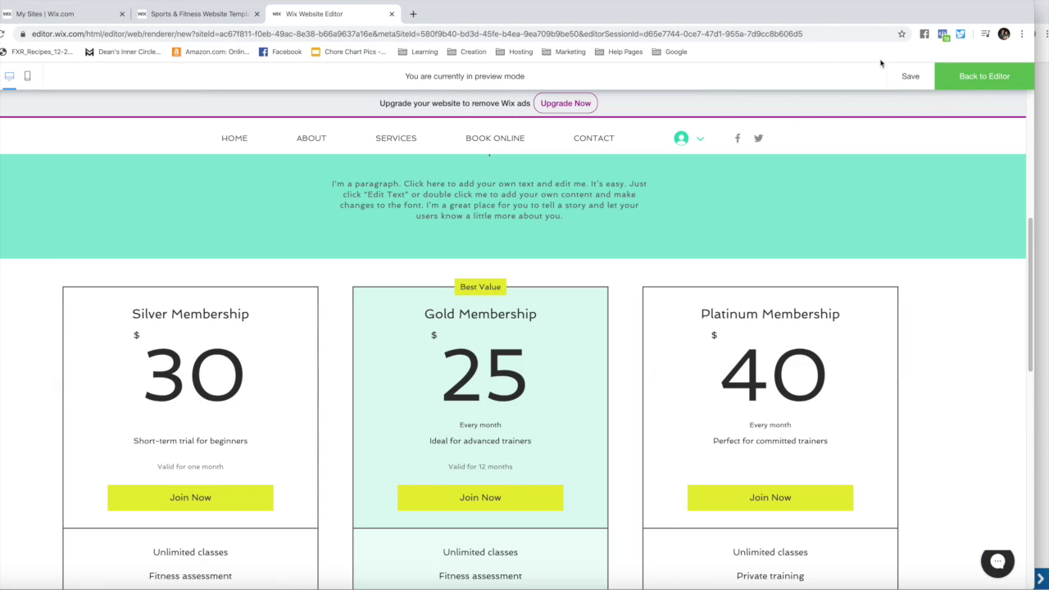
left_click(28, 79)
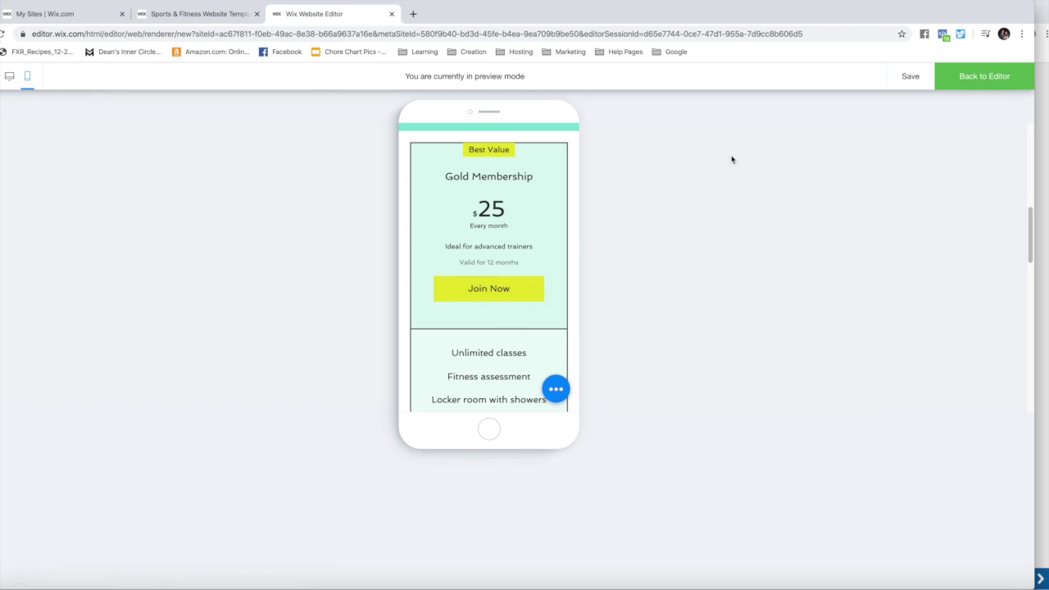
left_click(1007, 81)
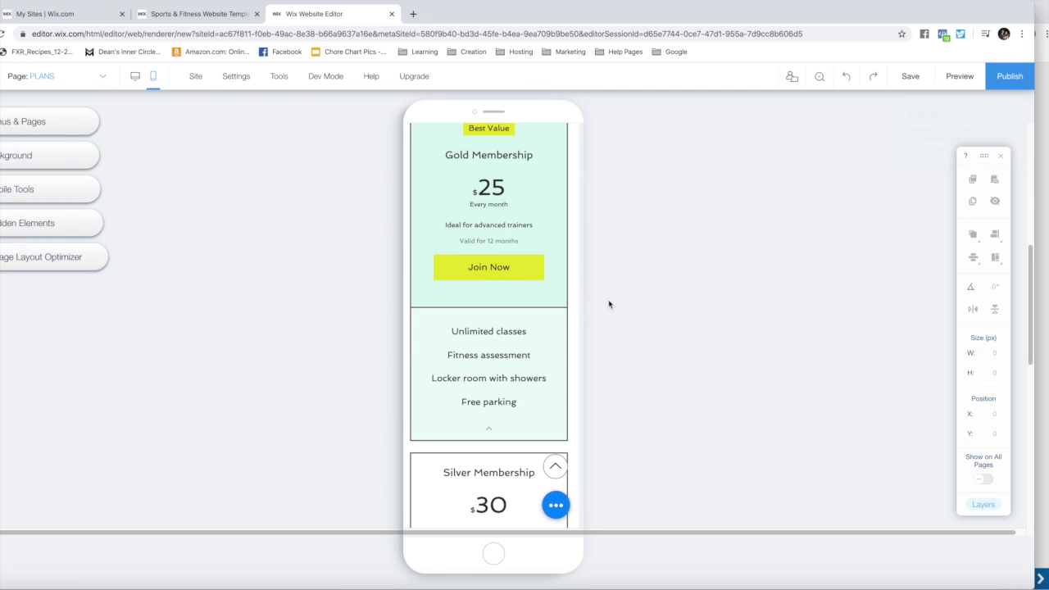
- Drag the membership plans strip up slightly on the mobile page, then save the site
left_click(496, 273)
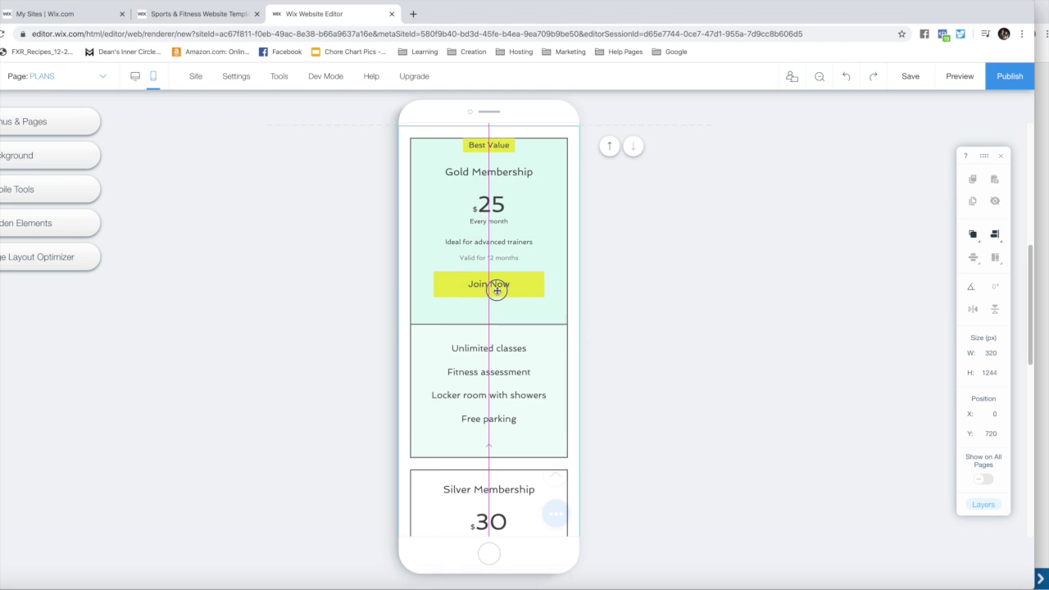
left_click_drag(495, 287, 531, 160)
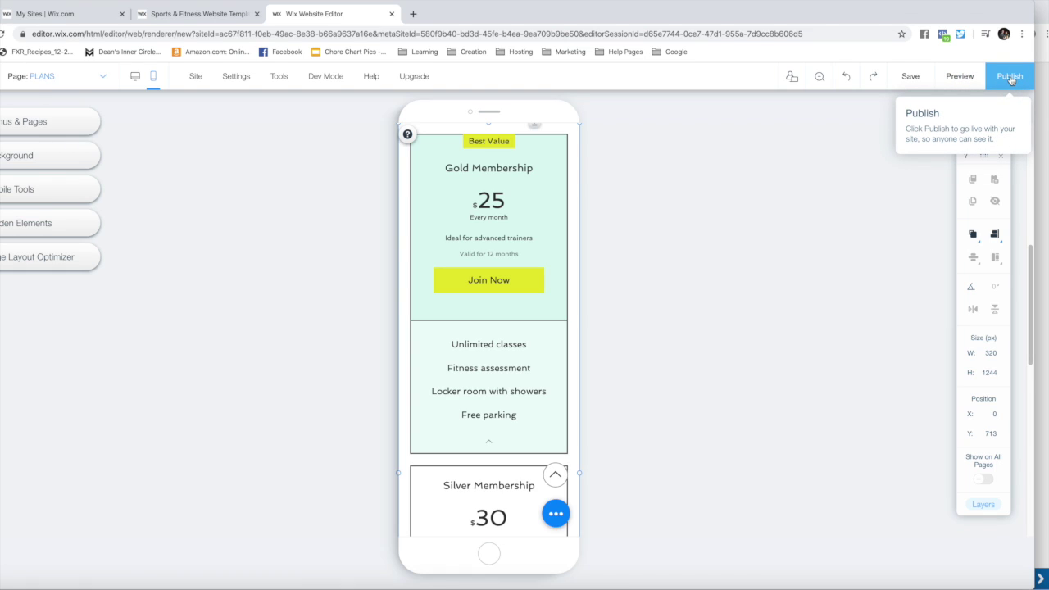
left_click(915, 80)
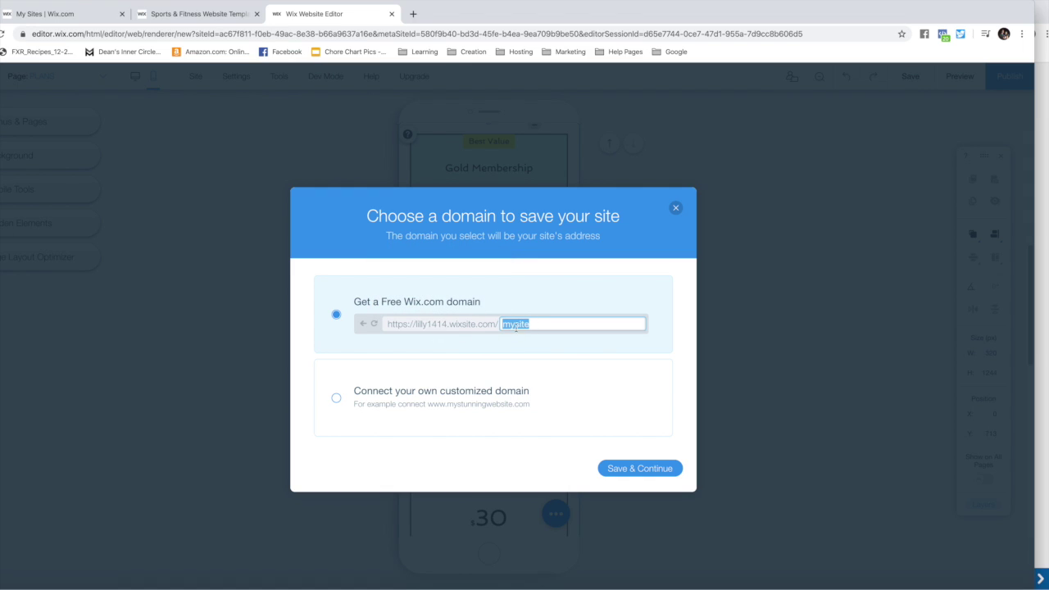
- Enter 'fitnessby' as the free domain name, then close the Choose a domain dialog unsaved
type("fitnessbysara")
mouse_move(396, 329)
left_click(675, 208)
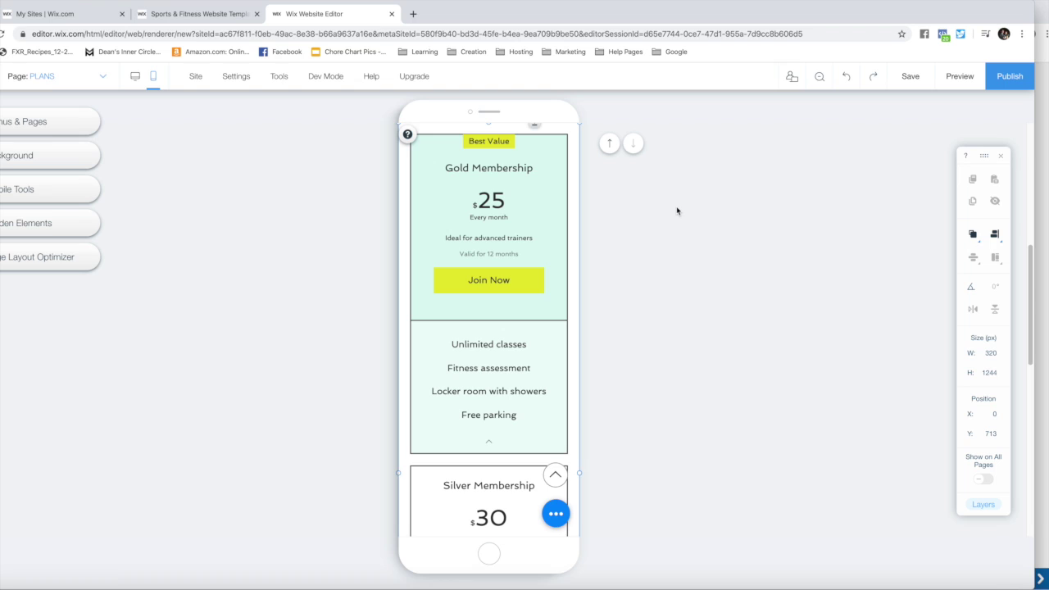
- Switch to the desktop layout and browse the Add panel's Text and Video choices without adding anything
left_click(133, 76)
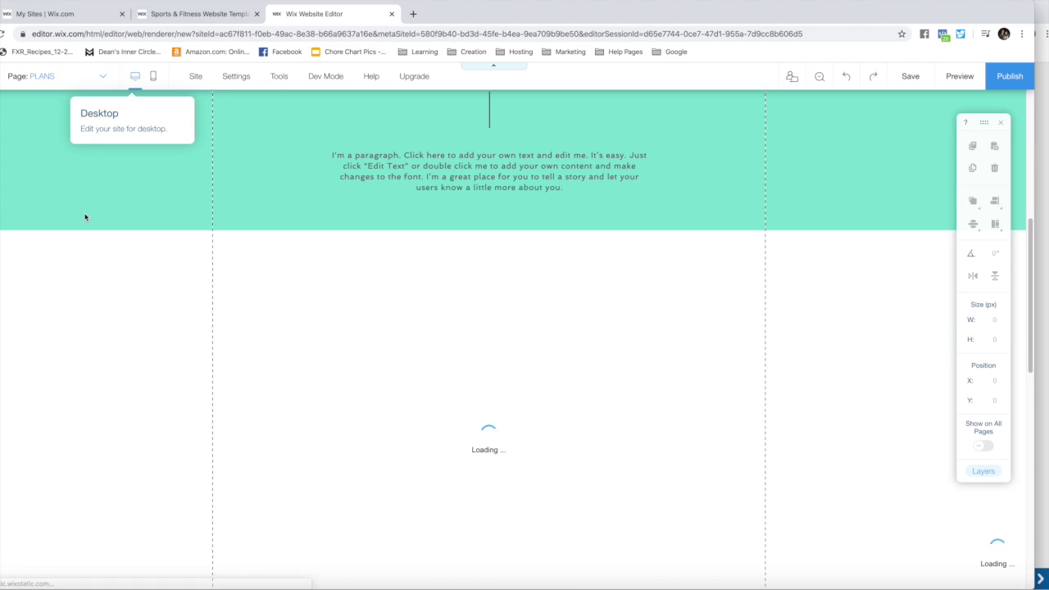
left_click(18, 188)
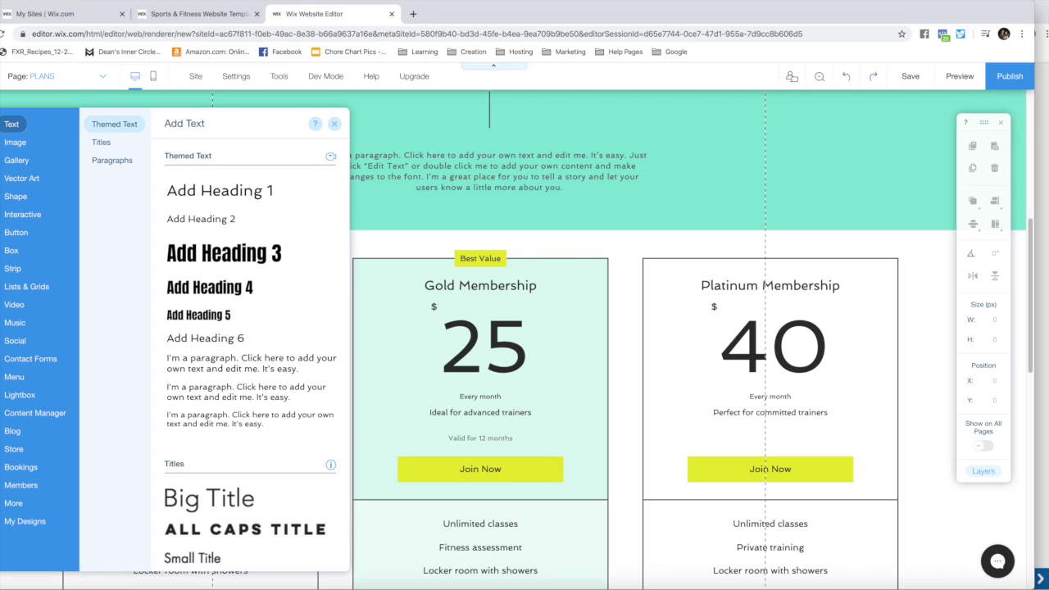
mouse_move(21, 310)
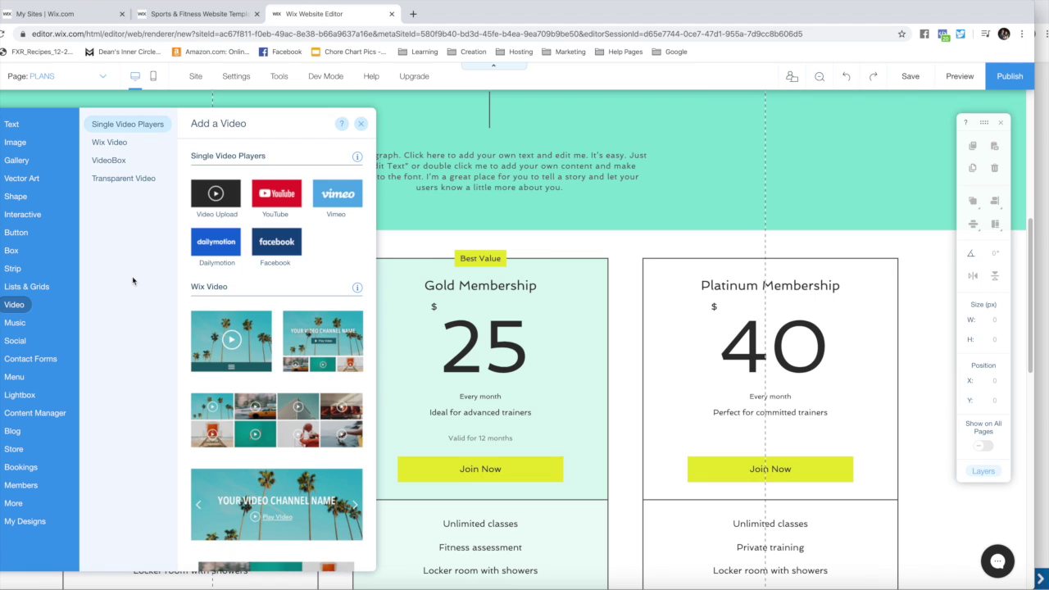
left_click(361, 124)
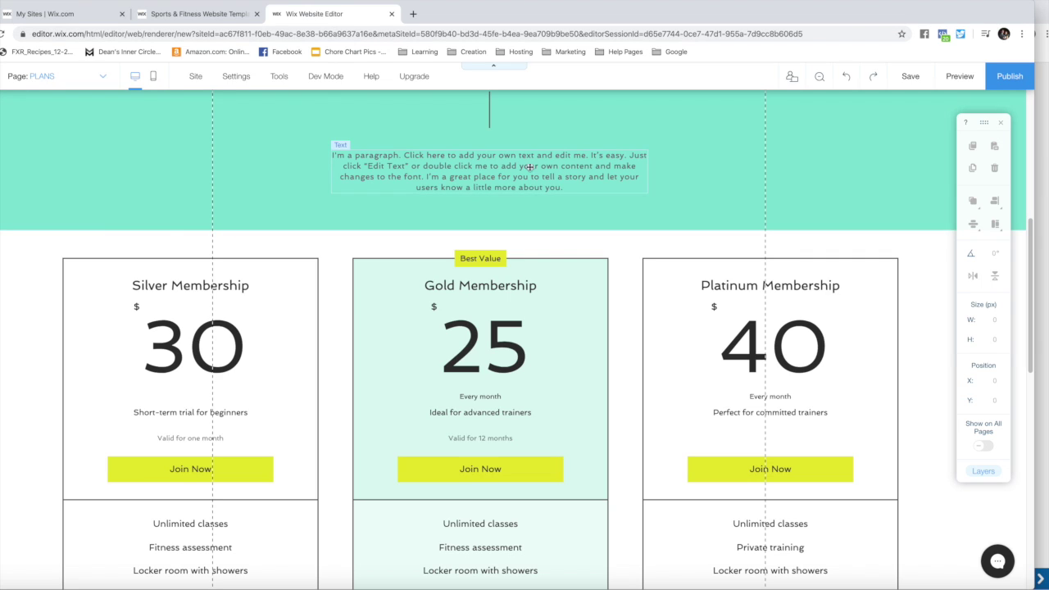
- Nudge the pricing paragraph a few pixels to X 216, Y 820, then scroll through the page
left_click(500, 166)
left_click_drag(499, 166, 504, 164)
scroll(633, 319, "down", 4)
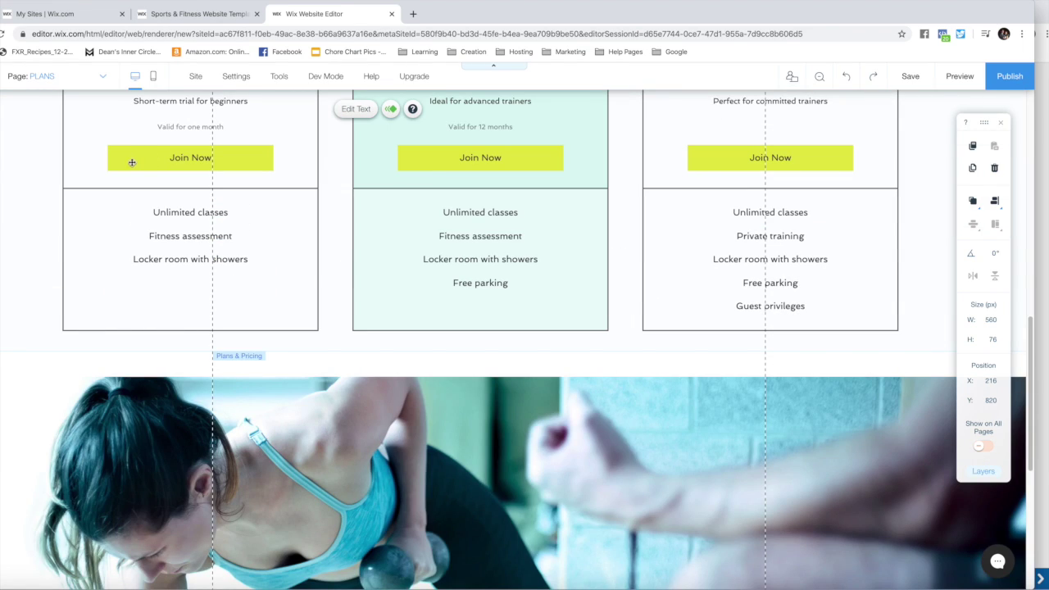
scroll(345, 266, "down", 2)
scroll(345, 266, "down", 5)
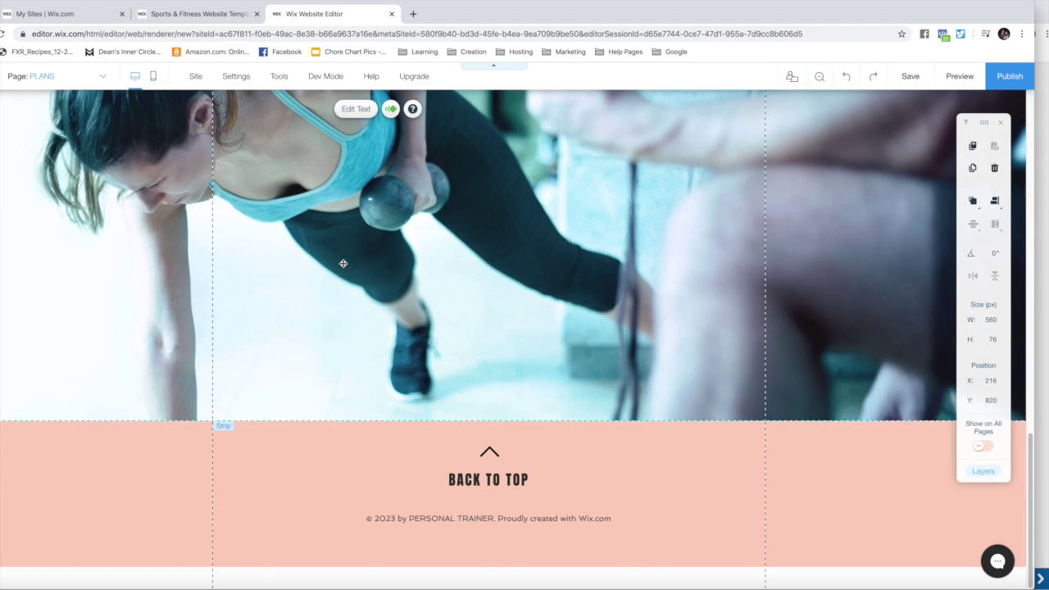
scroll(342, 264, "up", 15)
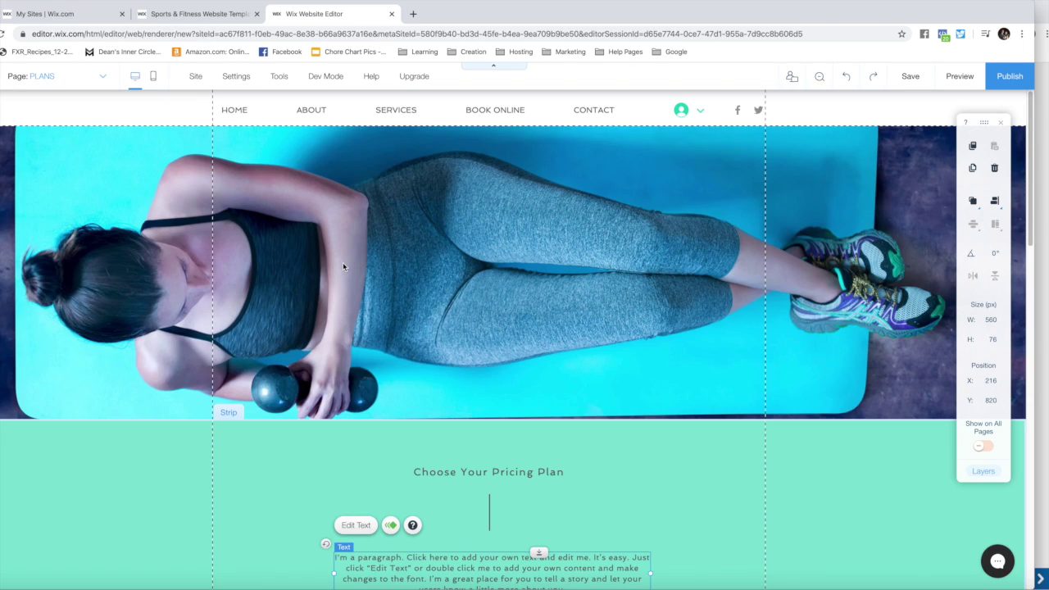